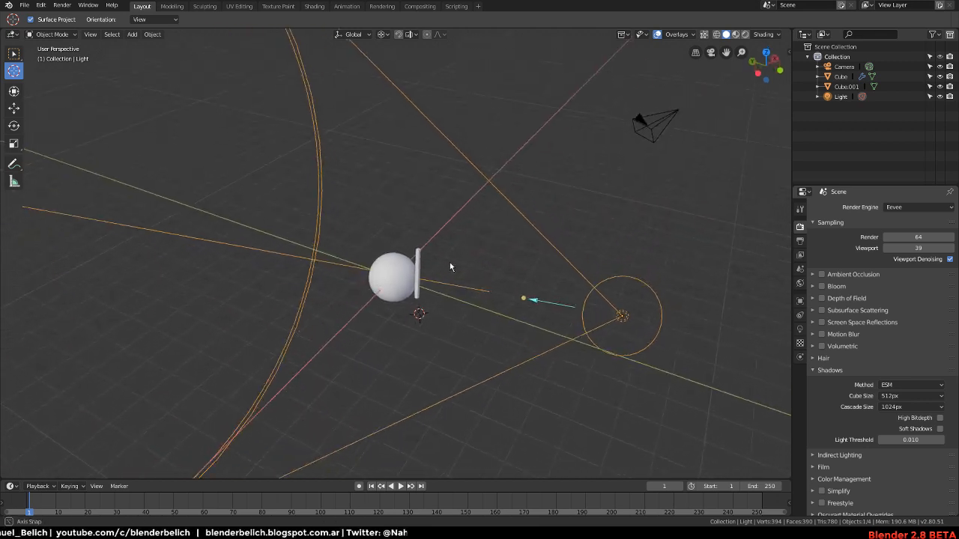
- Select the spot light in the viewport and display its light settings
{"action": "scroll", "coordinate": [450, 284], "scroll_direction": "up", "scroll_amount": 3}
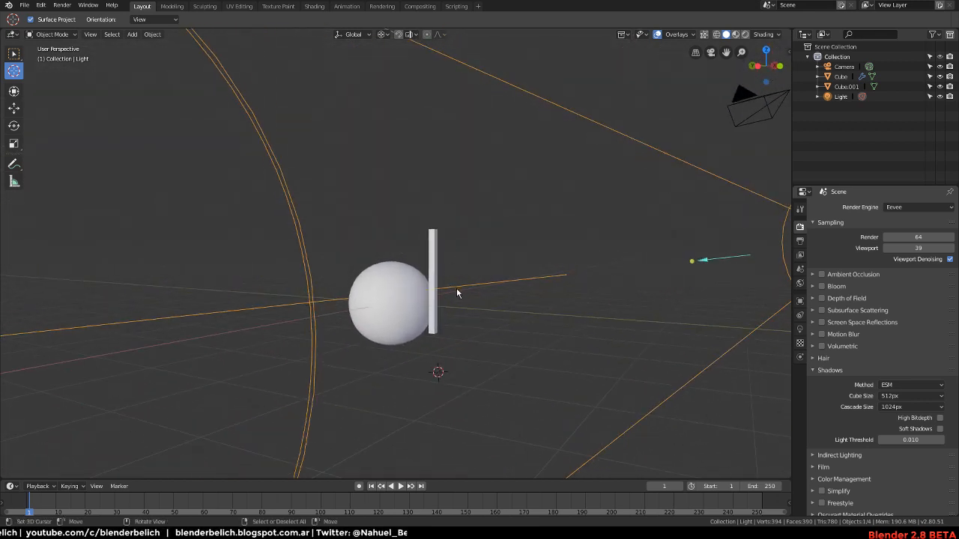
{"action": "middle_click_drag", "start_coordinate": [457, 293], "coordinate": [466, 296]}
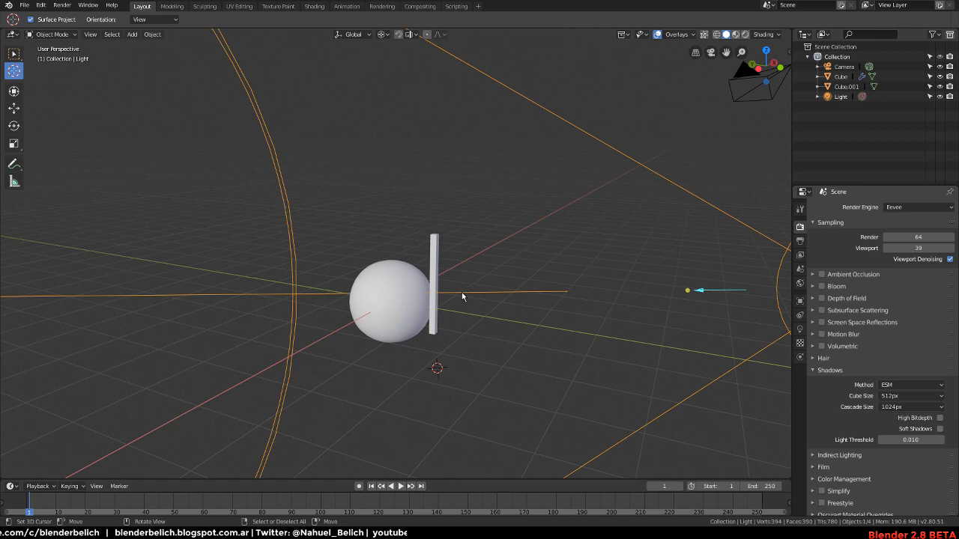
{"action": "middle_click_drag", "start_coordinate": [462, 292], "coordinate": [439, 245]}
{"action": "left_click", "coordinate": [415, 293]}
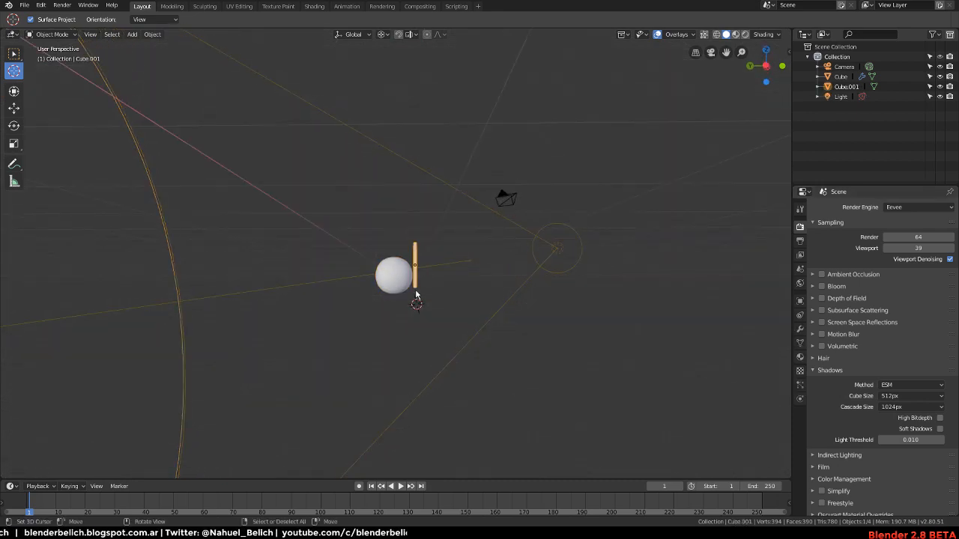
{"action": "left_click", "coordinate": [550, 253]}
{"action": "middle_click_drag", "start_coordinate": [529, 263], "coordinate": [471, 217]}
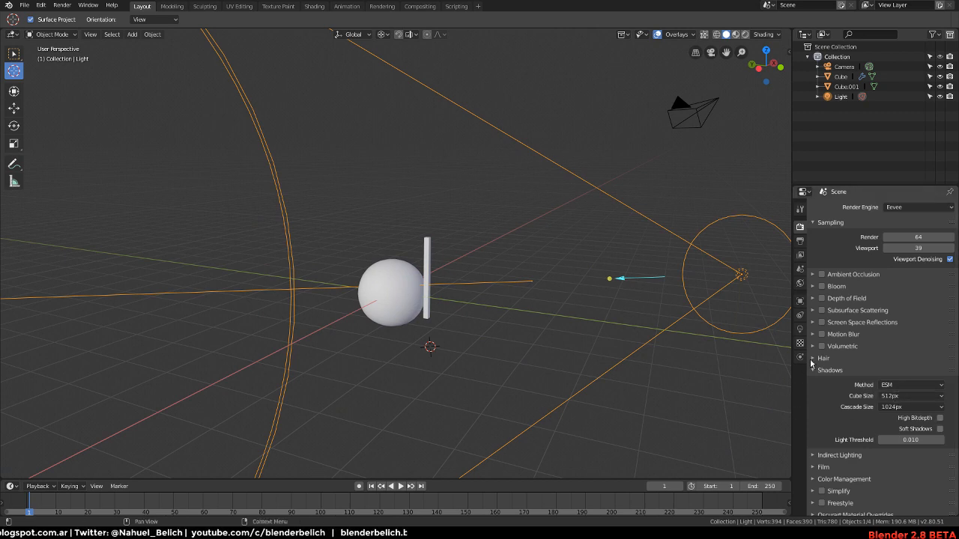
{"action": "left_click", "coordinate": [800, 329]}
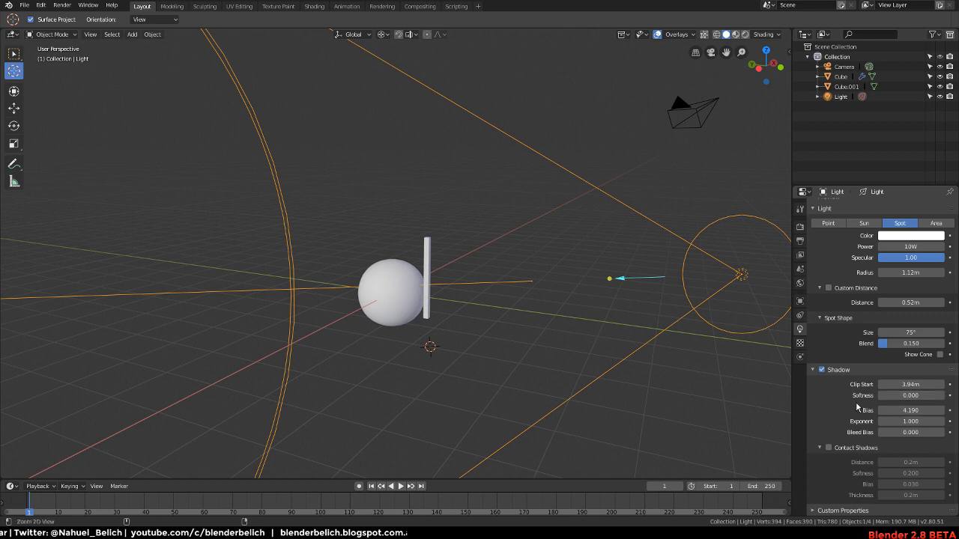
- Widen the properties editor and enlarge its contents so the light settings are easier to read
{"action": "middle_click_drag", "start_coordinate": [857, 406], "coordinate": [811, 402], "text": "ctrl"}
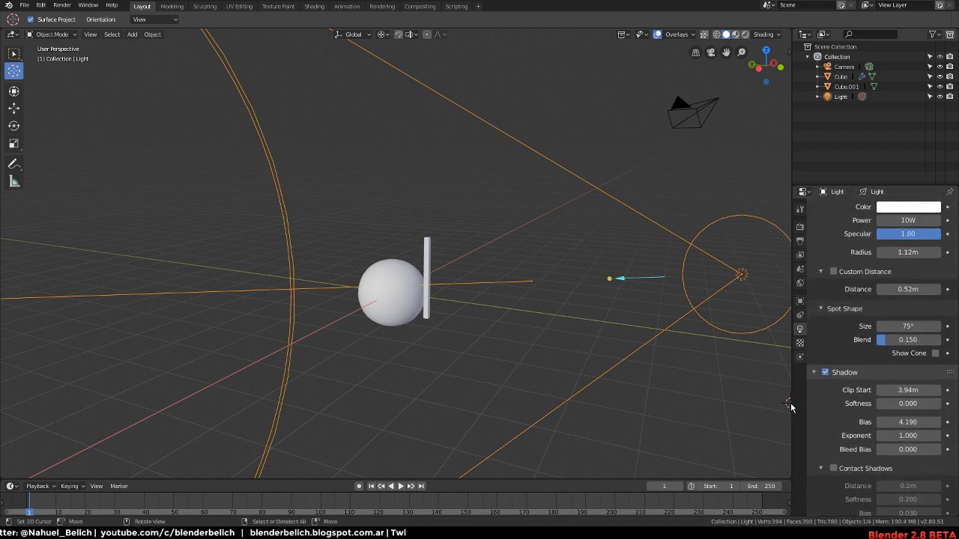
{"action": "left_click_drag", "start_coordinate": [792, 407], "coordinate": [679, 404]}
{"action": "middle_click_drag", "start_coordinate": [772, 423], "coordinate": [736, 420], "text": "ctrl"}
{"action": "middle_click_drag", "start_coordinate": [416, 296], "coordinate": [420, 263]}
- Open the preferences and set the interface resolution scale to 1.3
{"action": "key", "text": "F4"}
{"action": "left_click", "coordinate": [415, 264]}
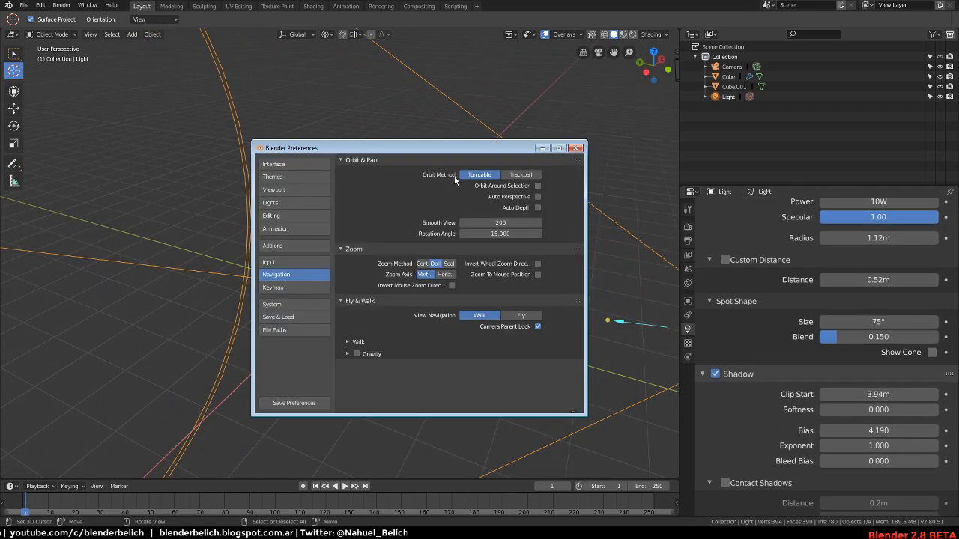
{"action": "left_click", "coordinate": [276, 164]}
{"action": "left_click", "coordinate": [501, 174]}
{"action": "type", "text": "1"}
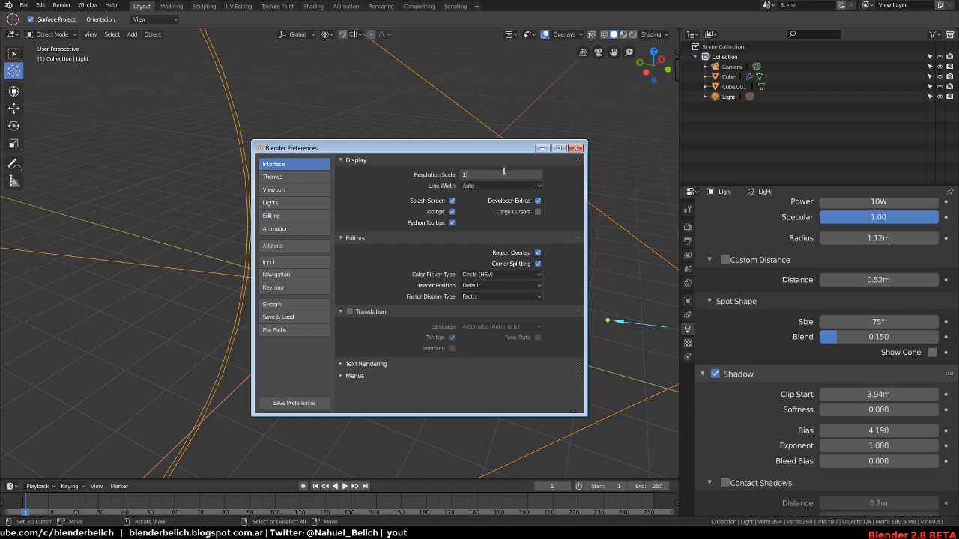
{"action": "type", "text": ".3"}
{"action": "key", "text": "Return"}
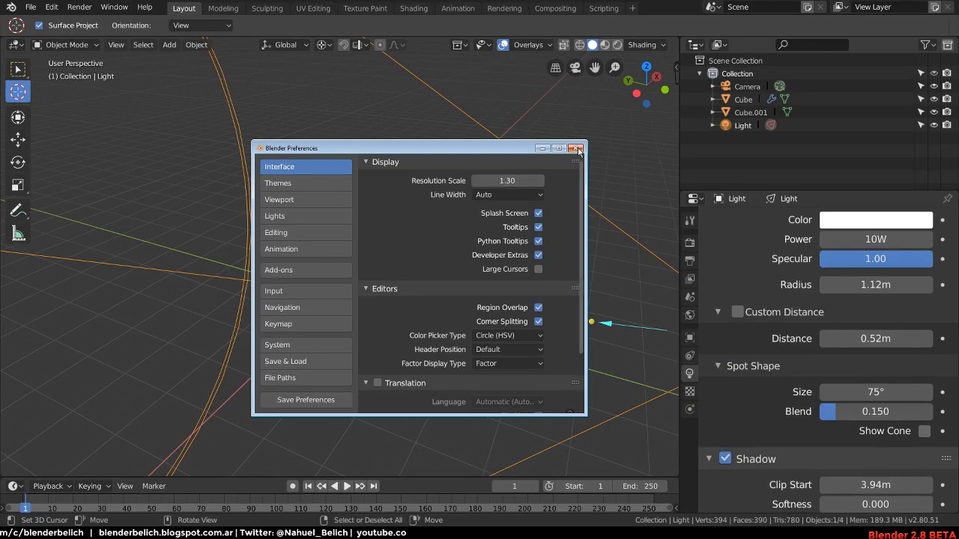
- Set the interface resolution scale to 1.2 and close the preferences
{"action": "left_click", "coordinate": [508, 181]}
{"action": "type", "text": "1.2"}
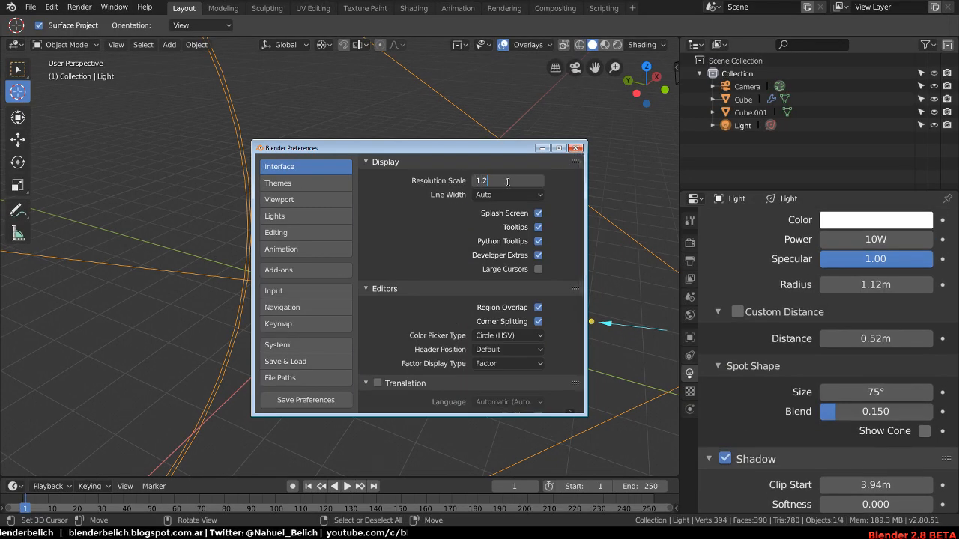
{"action": "key", "text": "Return"}
{"action": "left_click", "coordinate": [575, 148]}
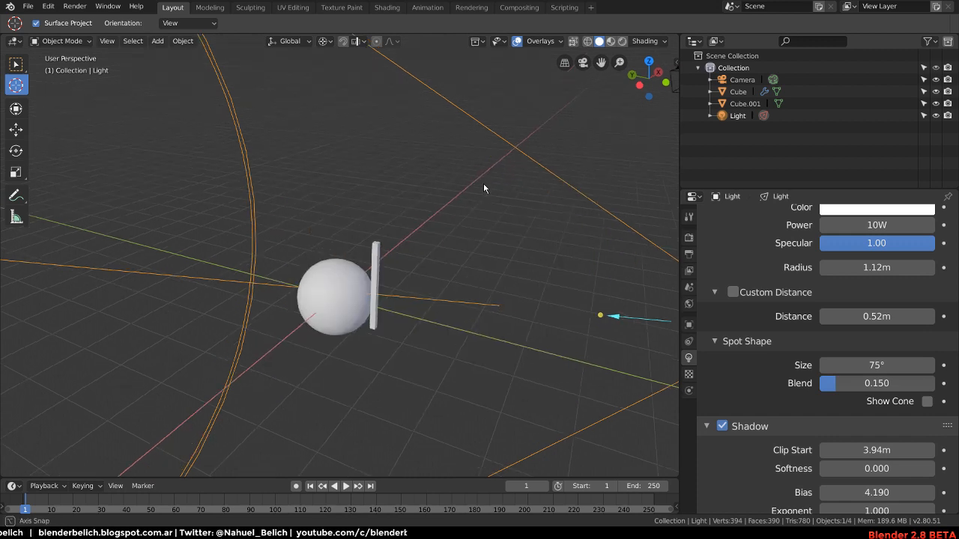
- Deselect all objects and switch the viewport to rendered shading
{"action": "middle_click_drag", "start_coordinate": [483, 183], "coordinate": [442, 232]}
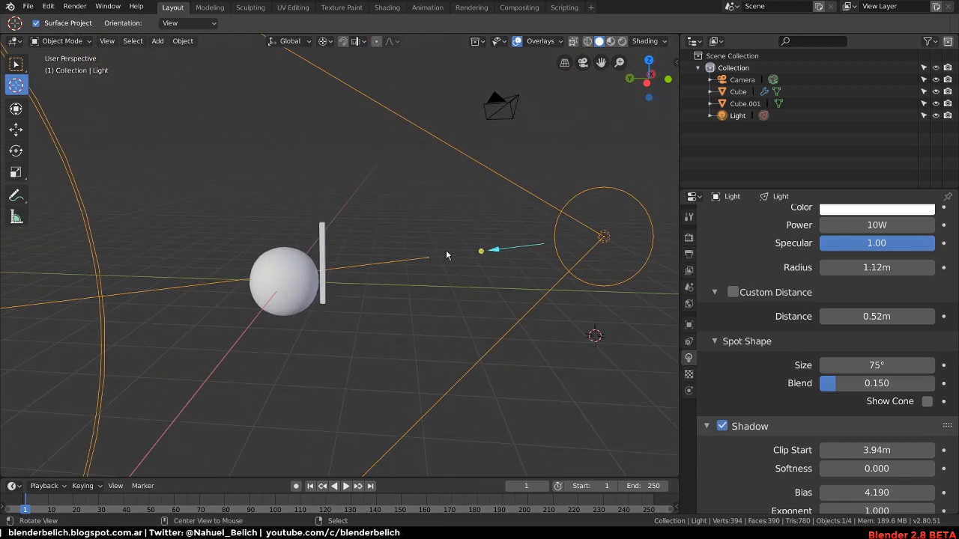
{"action": "left_click_drag", "start_coordinate": [446, 255], "coordinate": [424, 235]}
{"action": "middle_click_drag", "start_coordinate": [430, 208], "coordinate": [355, 179]}
{"action": "key", "text": "a"}
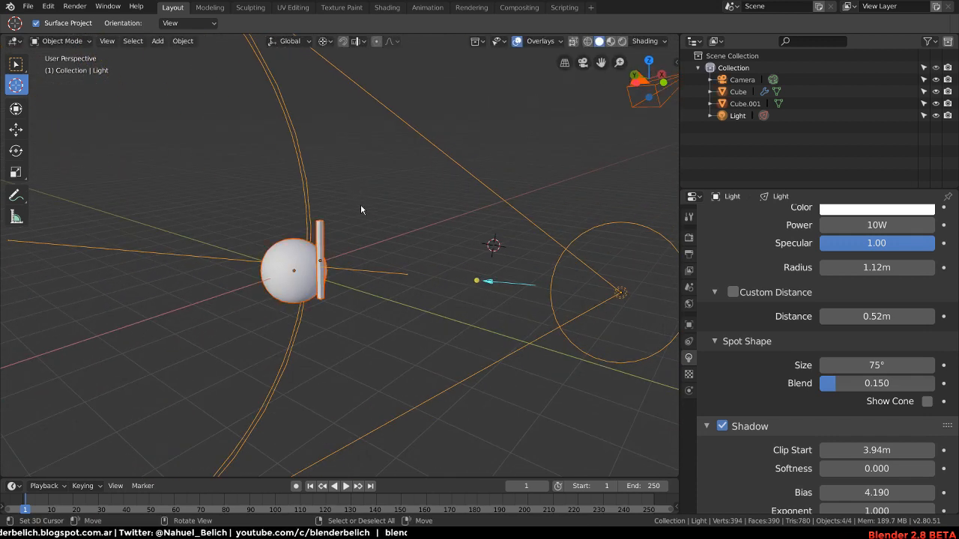
{"action": "key", "text": "alt+a"}
{"action": "left_click", "coordinate": [622, 42]}
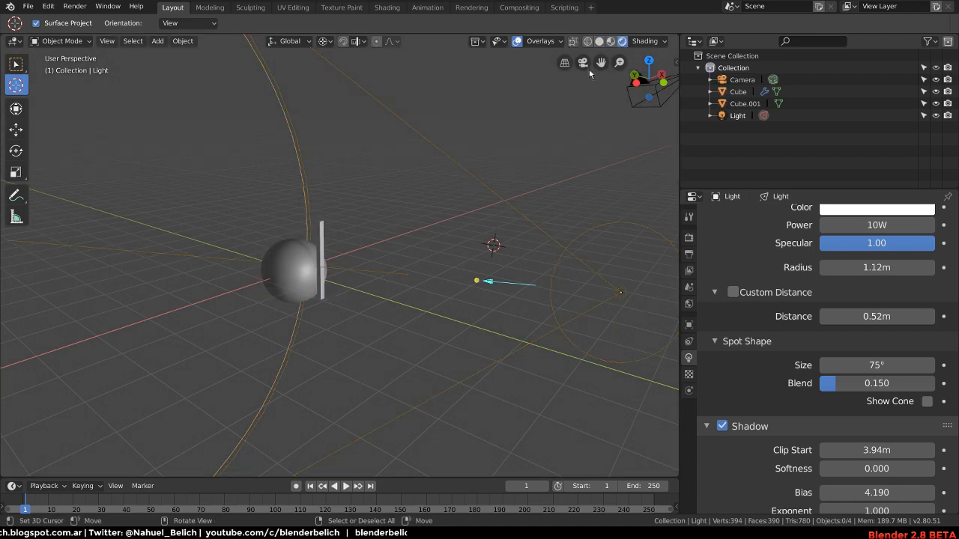
{"action": "mouse_move", "coordinate": [260, 330]}
{"action": "middle_mouse_down"}
{"action": "mouse_move", "coordinate": [336, 347]}
{"action": "mouse_move", "coordinate": [367, 286]}
{"action": "mouse_move", "coordinate": [370, 232]}
{"action": "mouse_move", "coordinate": [331, 194]}
{"action": "middle_mouse_up"}
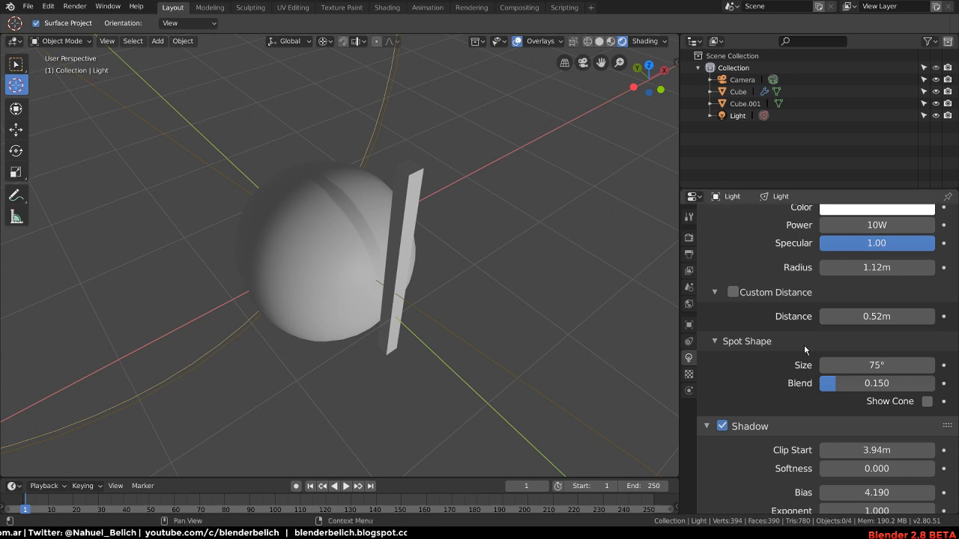
- Make the properties editor taller and shrink its contents slightly so more of the light settings fit
{"action": "scroll", "coordinate": [804, 345], "scroll_direction": "up", "scroll_amount": 3}
{"action": "middle_click_drag", "start_coordinate": [804, 345], "coordinate": [773, 331], "text": "ctrl"}
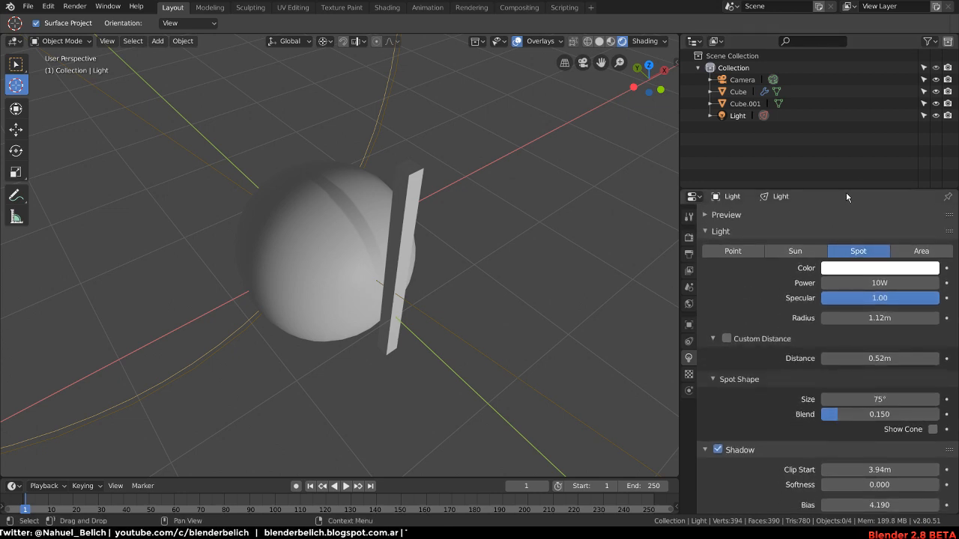
{"action": "left_click_drag", "start_coordinate": [846, 188], "coordinate": [846, 119]}
- Set the Eevee shadow method to VSM and view the bar's shadow on the sphere up close
{"action": "middle_click_drag", "start_coordinate": [453, 216], "coordinate": [393, 171]}
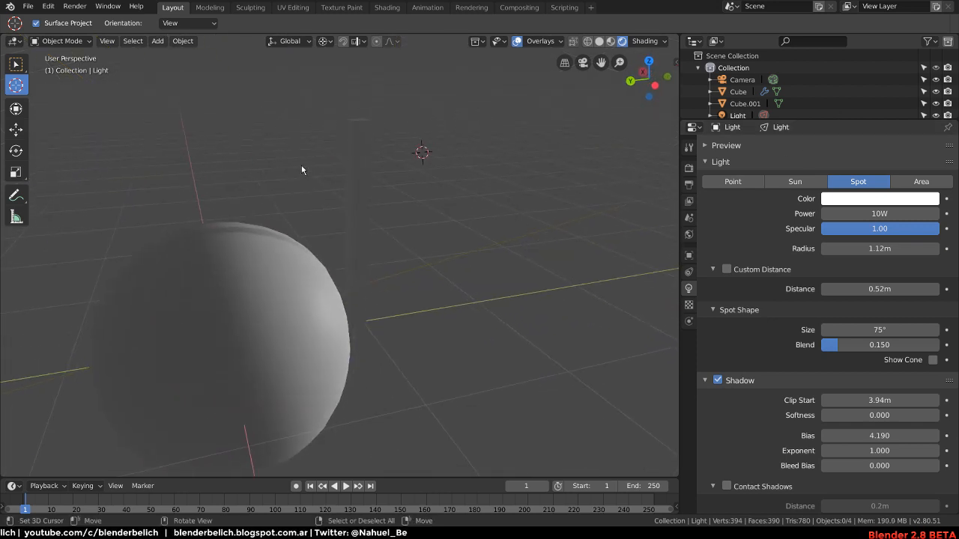
{"action": "middle_click_drag", "start_coordinate": [302, 170], "coordinate": [411, 218]}
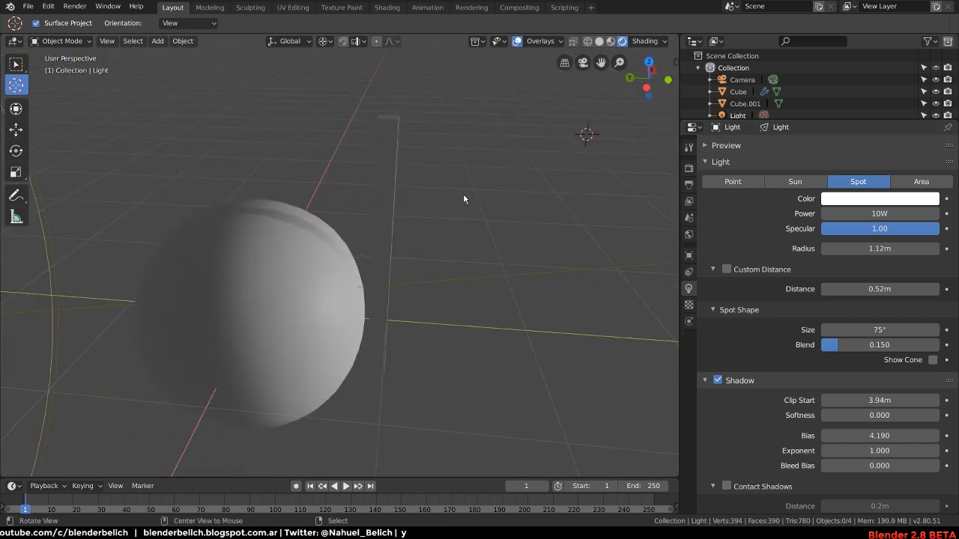
{"action": "middle_click_drag", "start_coordinate": [464, 195], "coordinate": [442, 178]}
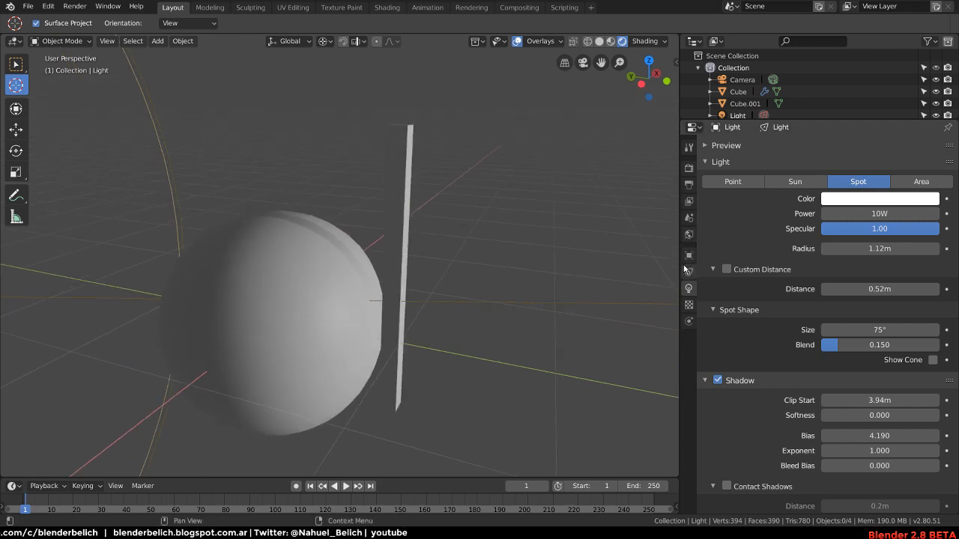
{"action": "left_click", "coordinate": [689, 184]}
{"action": "left_click", "coordinate": [689, 167]}
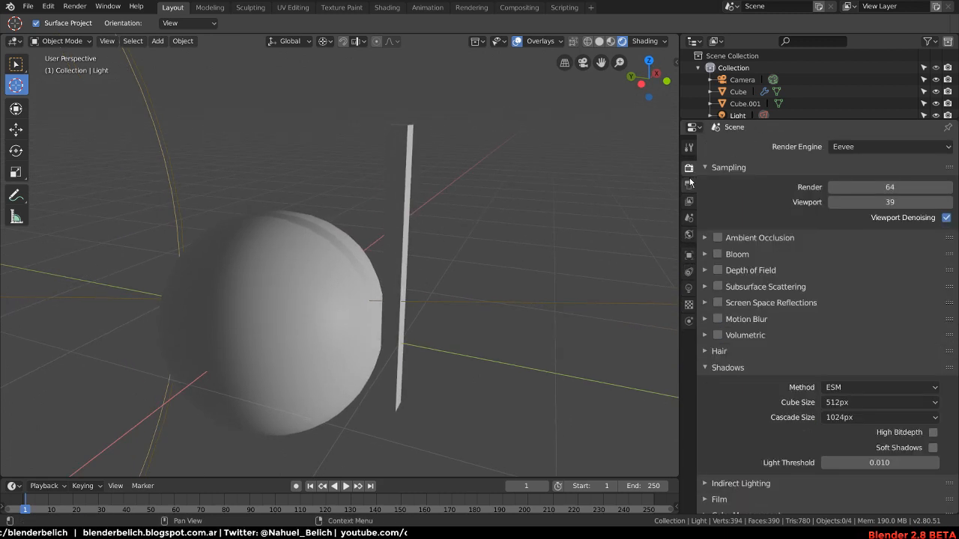
{"action": "left_click", "coordinate": [873, 385]}
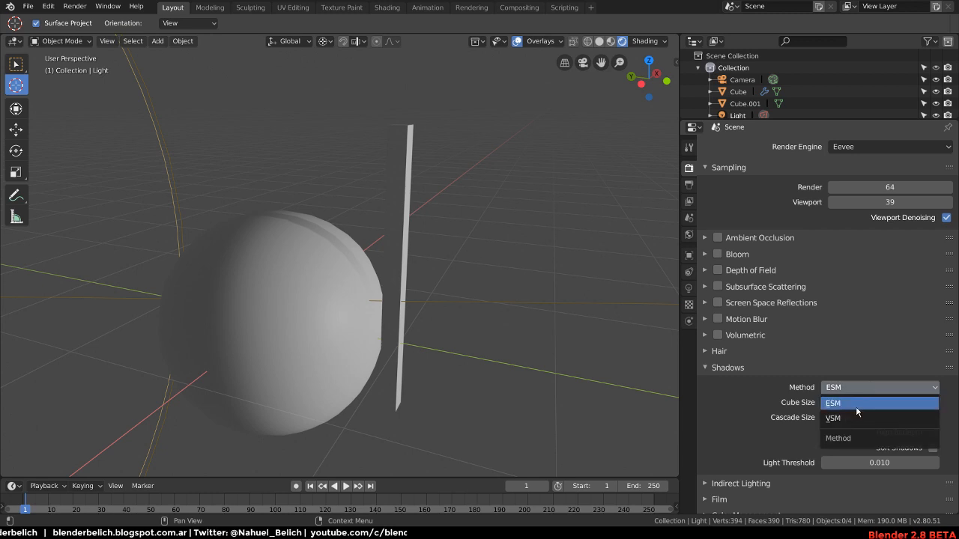
{"action": "left_click", "coordinate": [856, 415]}
{"action": "middle_click_drag", "start_coordinate": [419, 292], "coordinate": [405, 369]}
{"action": "scroll", "coordinate": [415, 253], "scroll_direction": "up", "scroll_amount": 4}
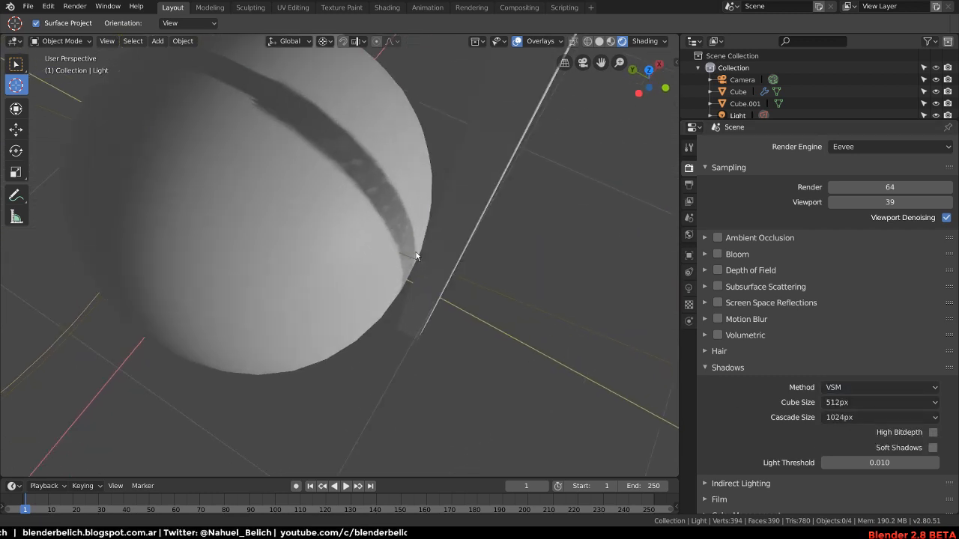
- Enable High Bitdepth for the shadows and view the shadow on the sphere
{"action": "middle_click_drag", "start_coordinate": [442, 307], "coordinate": [456, 268]}
{"action": "left_click", "coordinate": [933, 432]}
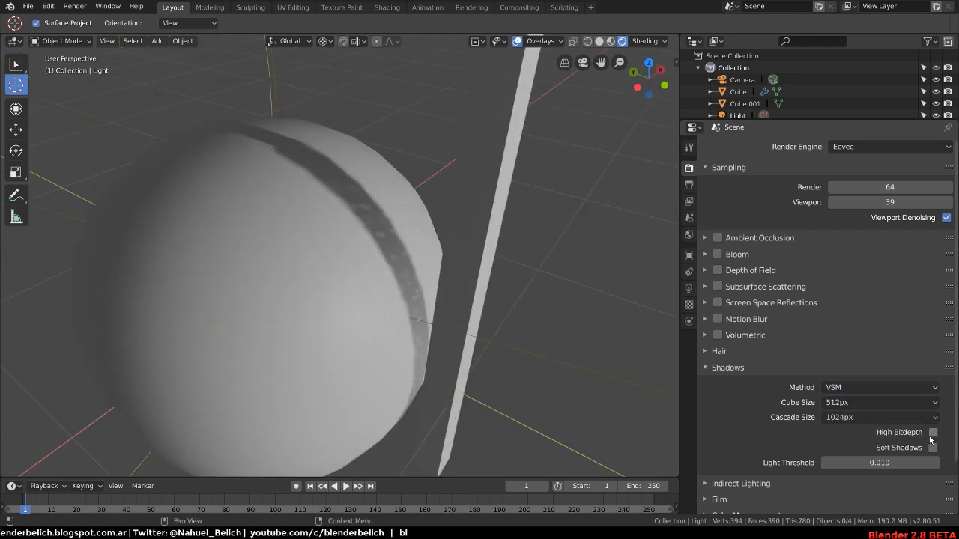
{"action": "middle_click_drag", "start_coordinate": [637, 360], "coordinate": [473, 285]}
{"action": "middle_click_drag", "start_coordinate": [395, 323], "coordinate": [415, 309]}
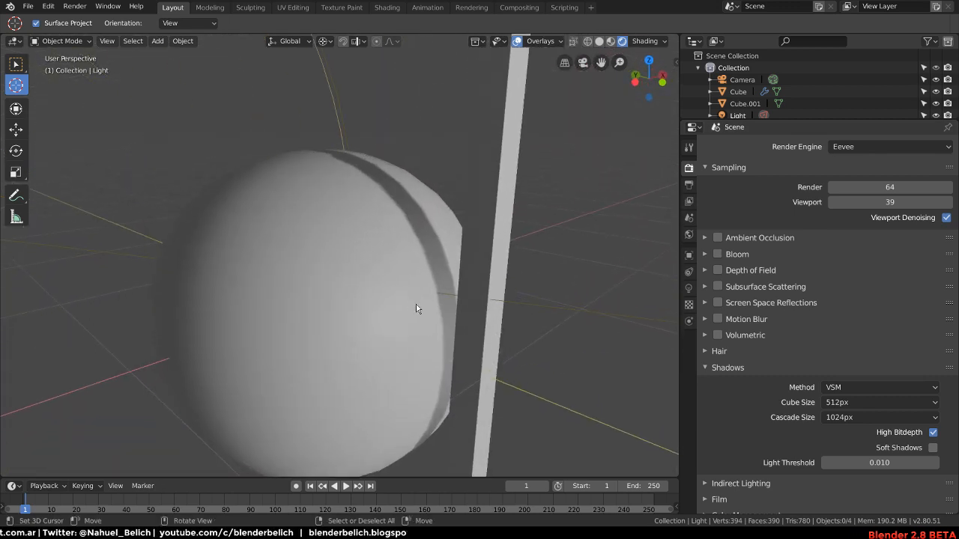
- Mark the shadow's edge on the sphere beside the bar with freehand strokes using the Annotate tool
{"action": "left_click_drag", "start_coordinate": [437, 296], "coordinate": [403, 275]}
{"action": "key", "text": "shift+space"}
{"action": "left_click", "coordinate": [360, 343]}
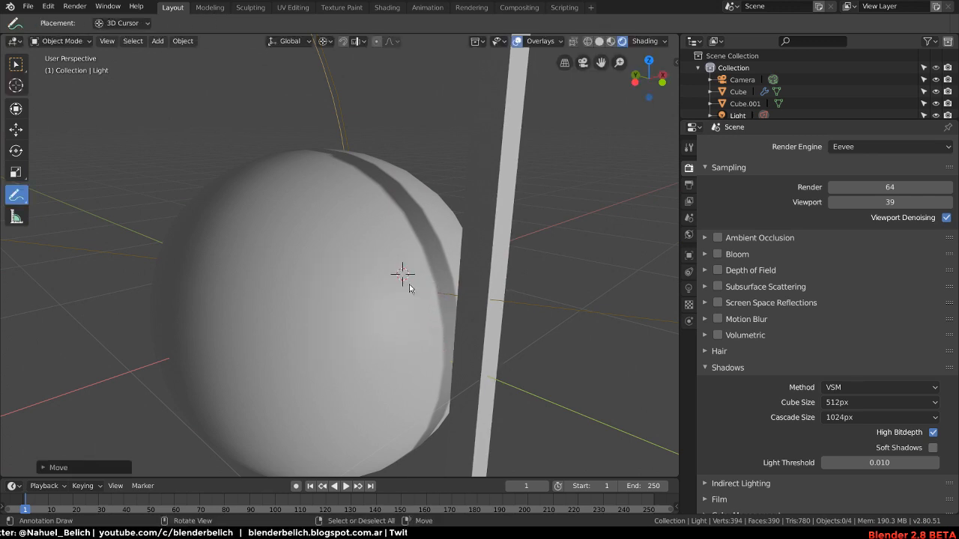
{"action": "middle_click_drag", "start_coordinate": [441, 341], "coordinate": [441, 304]}
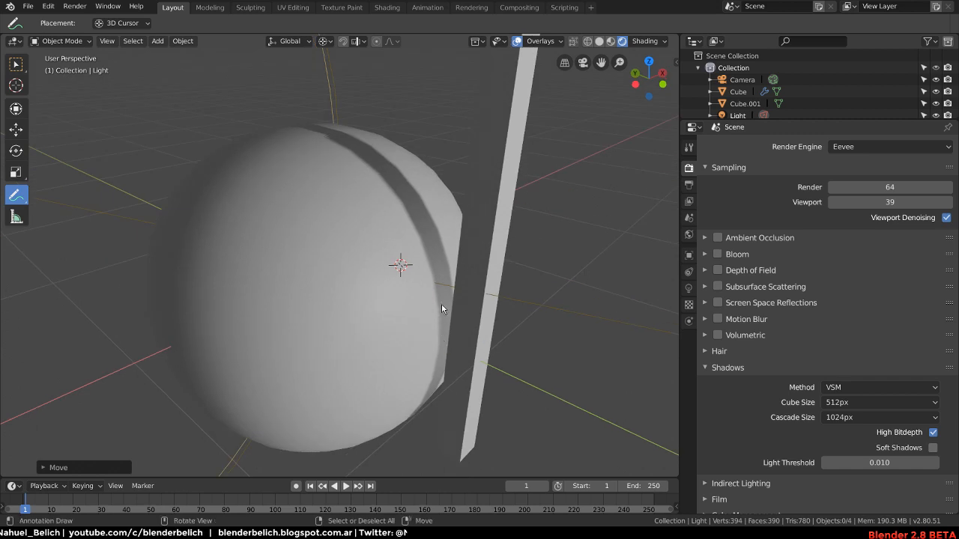
{"action": "key", "text": "shift+alt+z"}
{"action": "left_click_drag", "start_coordinate": [433, 350], "coordinate": [437, 317]}
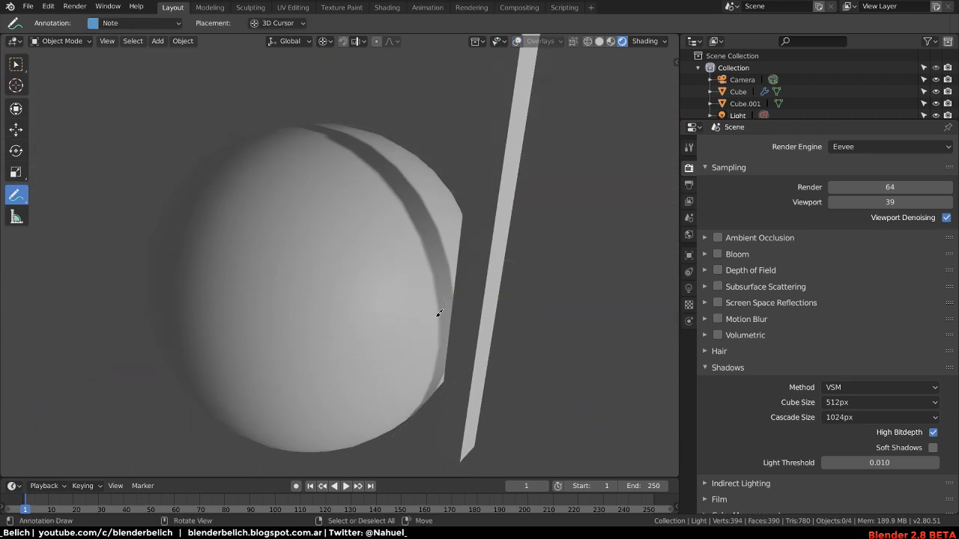
{"action": "key", "text": "shift+alt+z"}
{"action": "left_click_drag", "start_coordinate": [430, 276], "coordinate": [437, 349]}
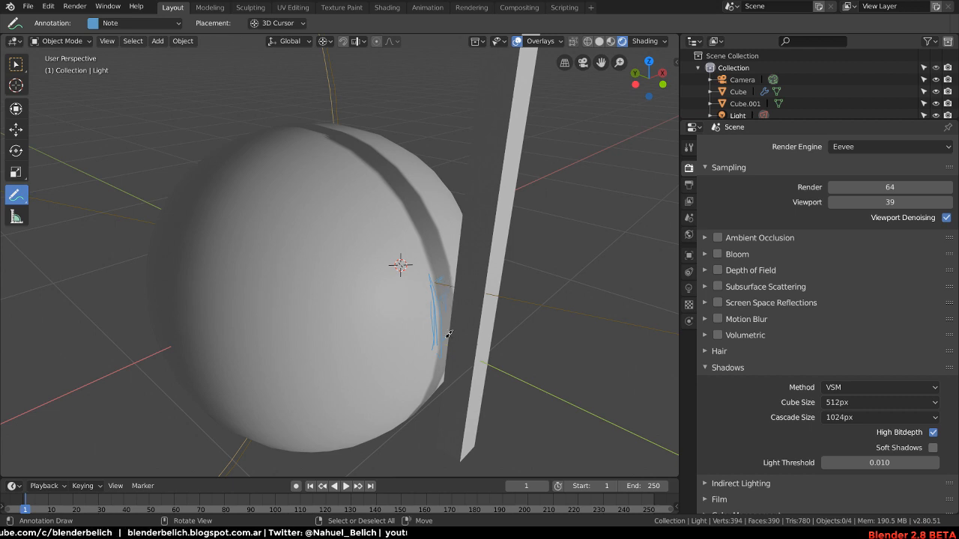
- Delete the annotation strokes drawn over the shadow on the sphere
{"action": "middle_click_drag", "start_coordinate": [354, 157], "coordinate": [337, 107]}
{"action": "middle_click_drag", "start_coordinate": [405, 219], "coordinate": [381, 166]}
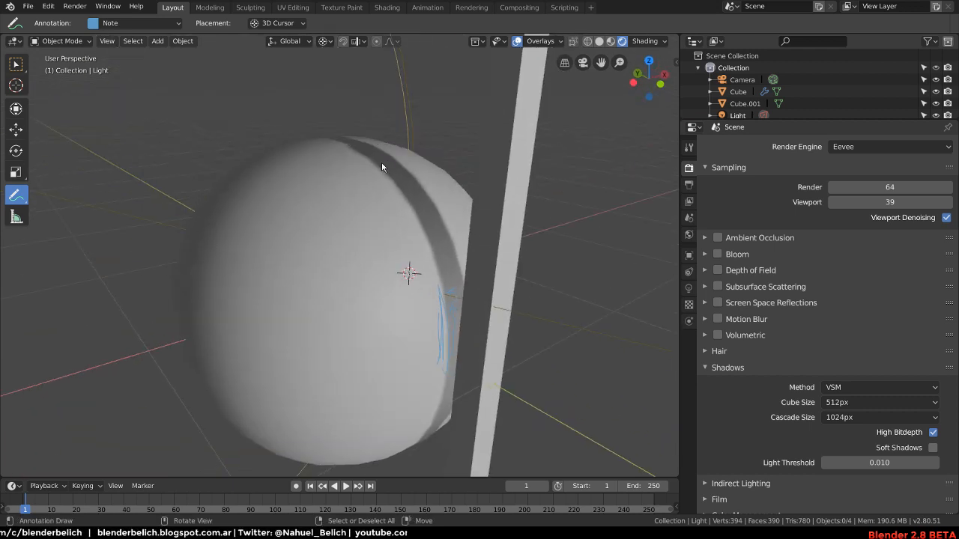
{"action": "key", "text": "n"}
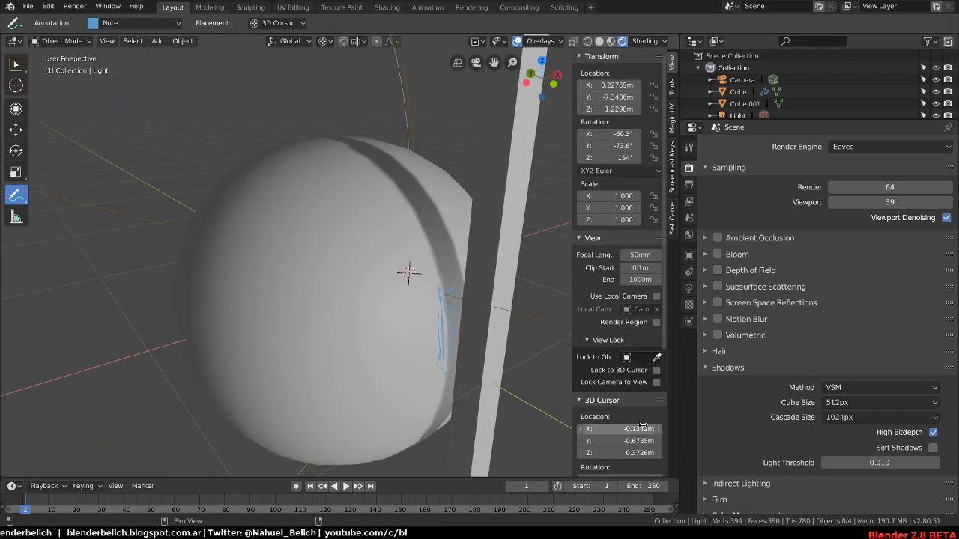
{"action": "scroll", "coordinate": [622, 337], "scroll_direction": "down", "scroll_amount": 5}
{"action": "left_click", "coordinate": [658, 406]}
{"action": "key", "text": "n"}
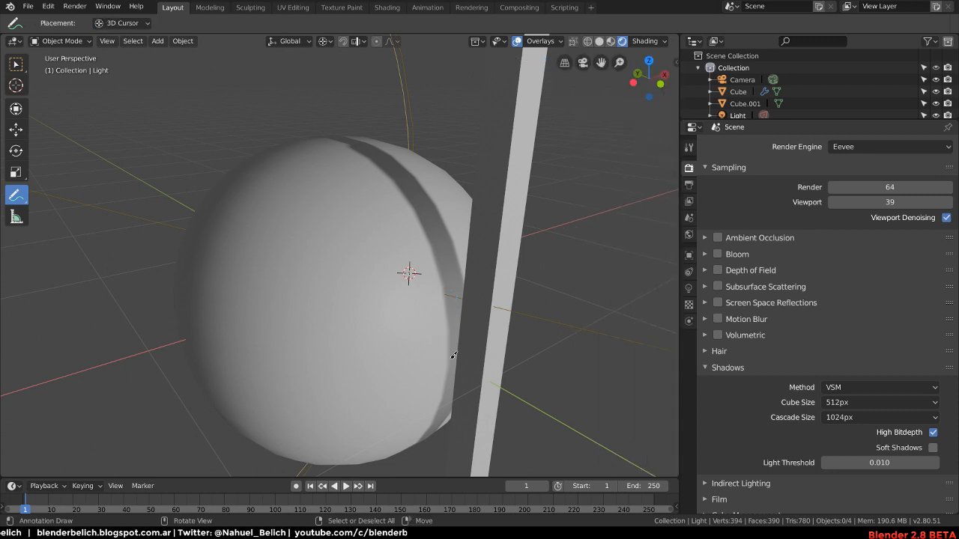
- Select the spot light and set the Eevee shadow method back to ESM
{"action": "left_click_drag", "start_coordinate": [442, 278], "coordinate": [451, 237], "text": "alt+shift"}
{"action": "mouse_move", "coordinate": [631, 280]}
{"action": "left_mouse_down", "text": "alt"}
{"action": "mouse_move", "coordinate": [638, 272]}
{"action": "mouse_move", "coordinate": [608, 223]}
{"action": "left_mouse_up", "text": "alt"}
{"action": "right_click", "coordinate": [571, 230]}
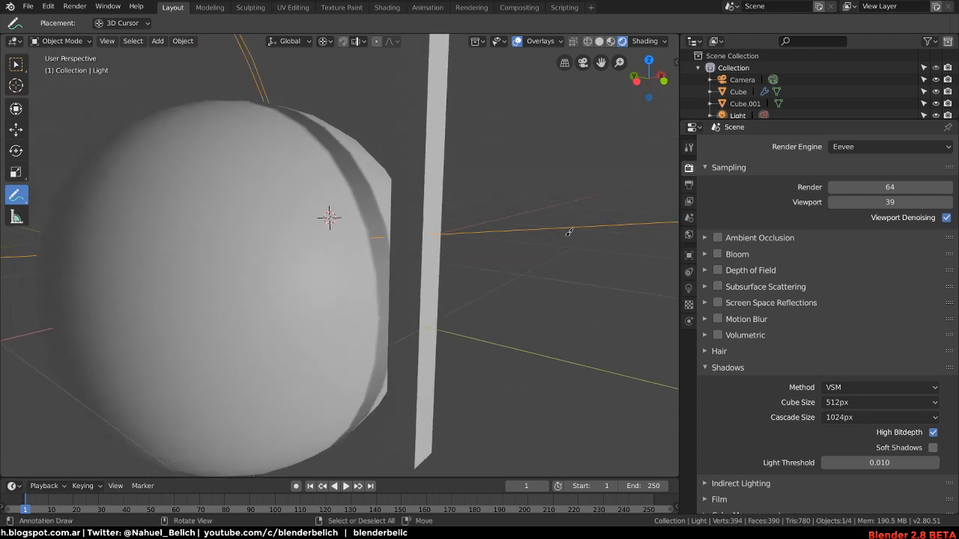
{"action": "left_click", "coordinate": [854, 387]}
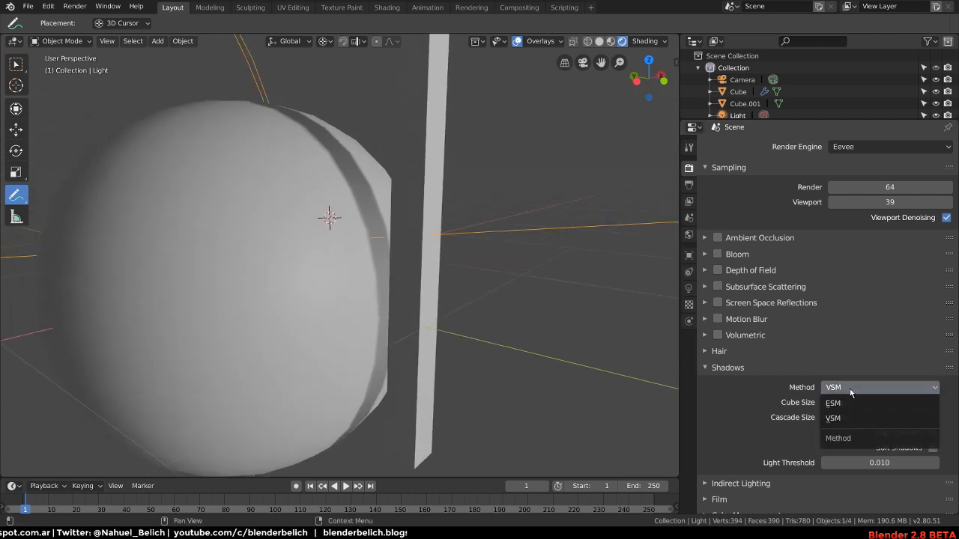
{"action": "left_click", "coordinate": [853, 403]}
{"action": "middle_click_drag", "start_coordinate": [466, 293], "coordinate": [551, 284]}
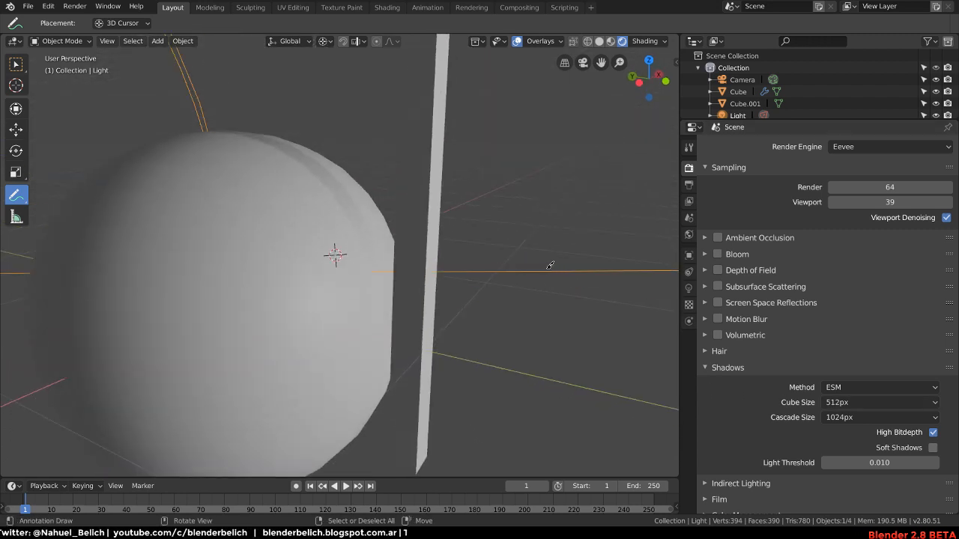
- Open the spot light's data settings and enable Contact Shadows for it
{"action": "scroll", "coordinate": [749, 93], "scroll_direction": "down", "scroll_amount": 1}
{"action": "left_click", "coordinate": [723, 110]}
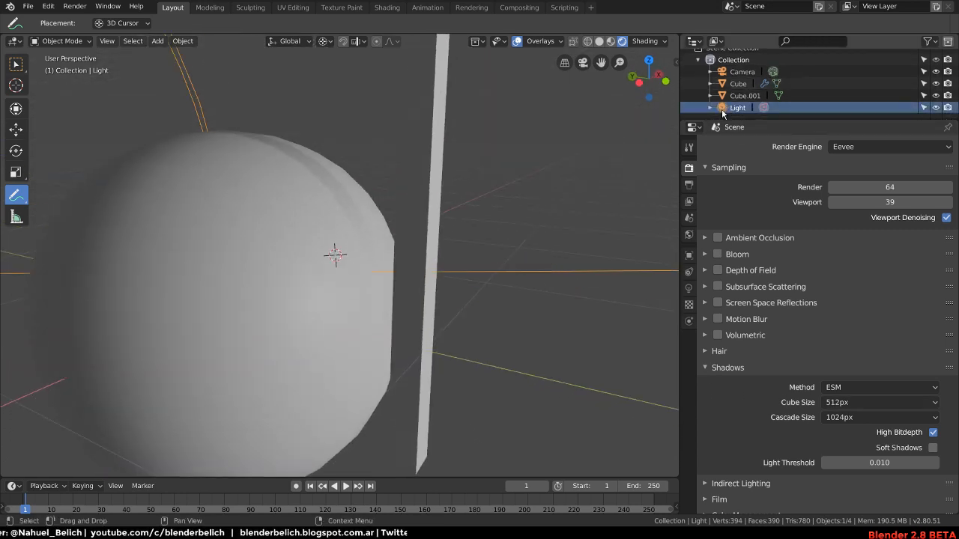
{"action": "left_click", "coordinate": [688, 290]}
{"action": "scroll", "coordinate": [755, 204], "scroll_direction": "down", "scroll_amount": 2}
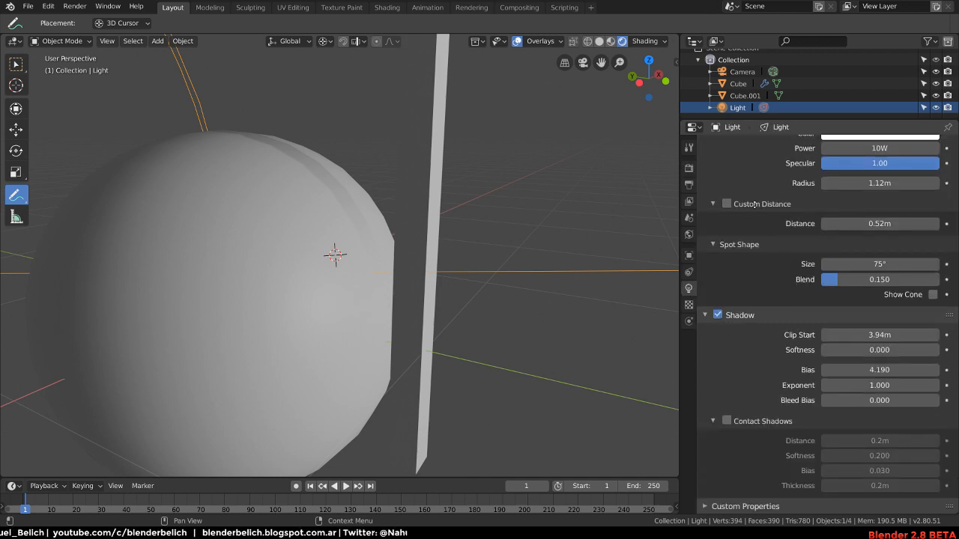
{"action": "left_click", "coordinate": [727, 422]}
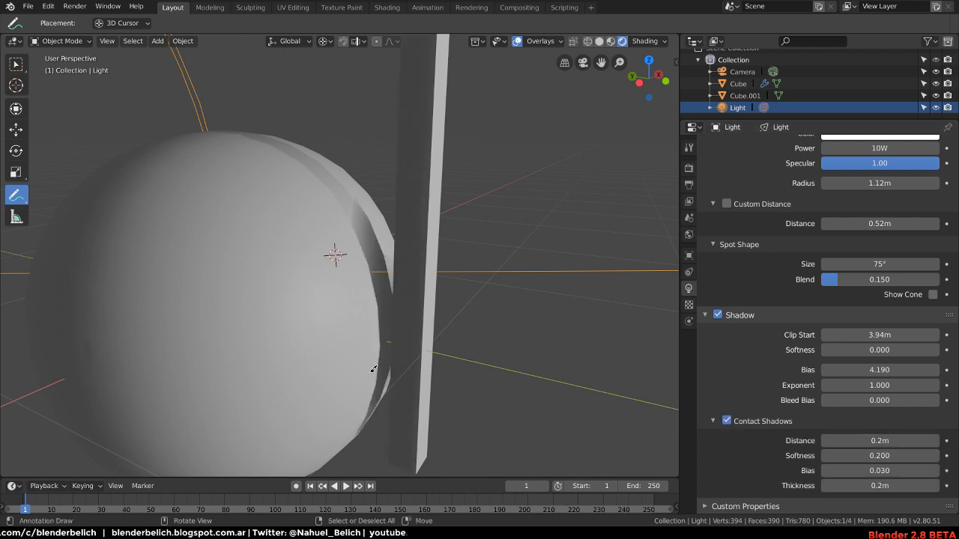
- Inspect the contact shadow beside the bar and set the spot light's contact shadow distance to 0.18 m
{"action": "middle_click_drag", "start_coordinate": [373, 370], "coordinate": [365, 287]}
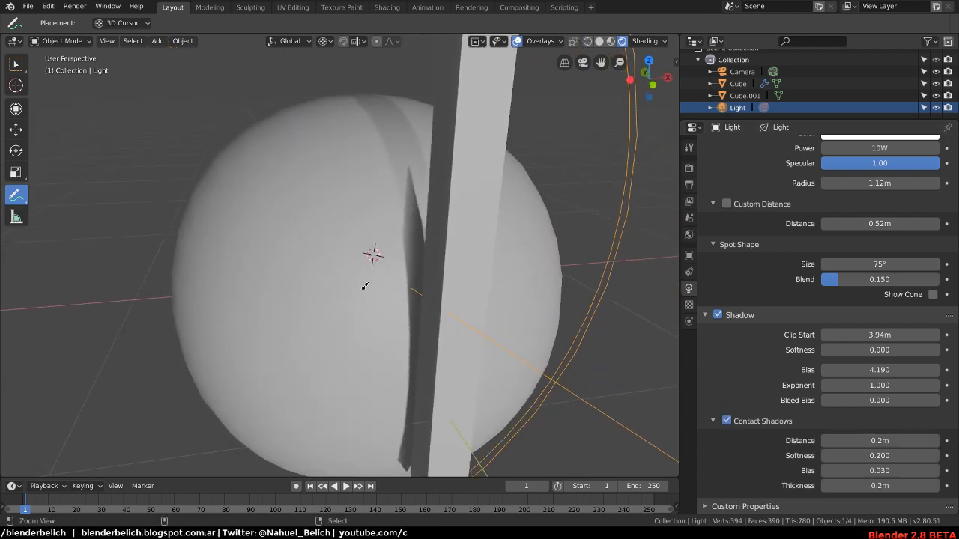
{"action": "middle_click_drag", "start_coordinate": [395, 166], "coordinate": [412, 251]}
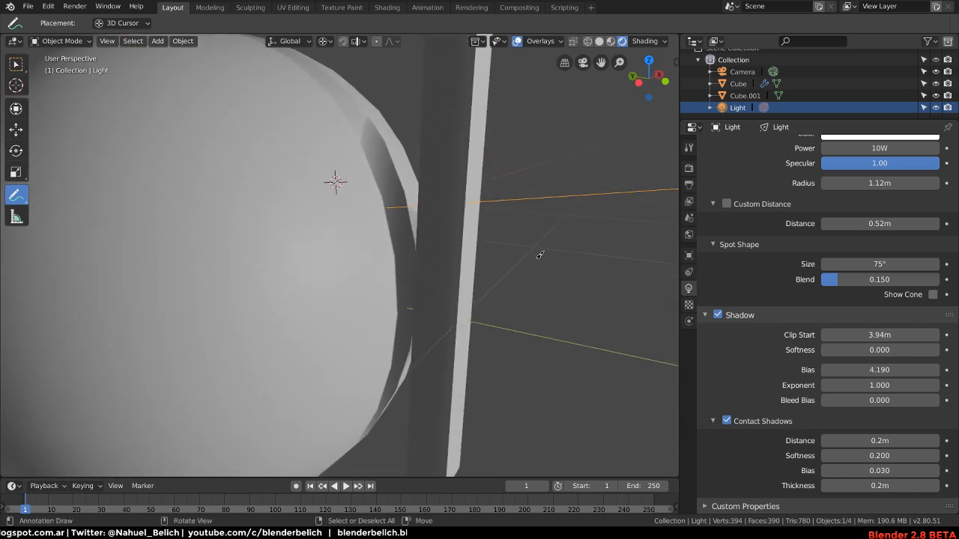
{"action": "middle_click_drag", "start_coordinate": [560, 234], "coordinate": [462, 300], "text": "ctrl"}
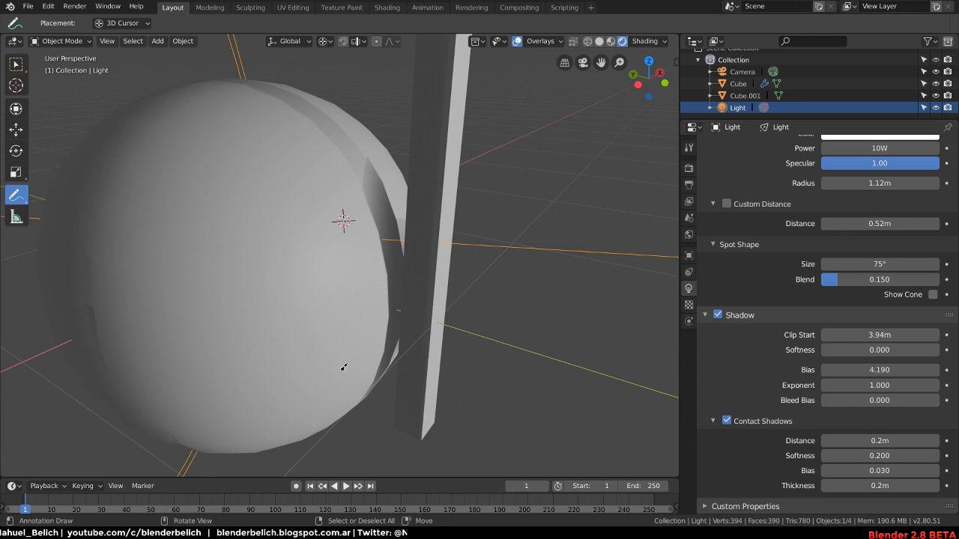
{"action": "mouse_move", "coordinate": [350, 285]}
{"action": "middle_mouse_down"}
{"action": "mouse_move", "coordinate": [367, 322]}
{"action": "mouse_move", "coordinate": [358, 291]}
{"action": "middle_mouse_up"}
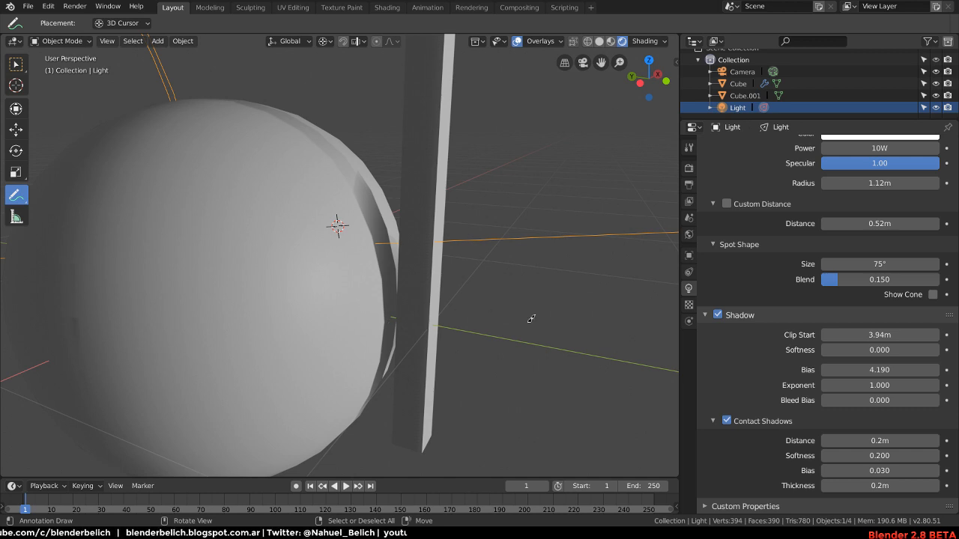
{"action": "middle_click_drag", "start_coordinate": [451, 258], "coordinate": [454, 229]}
{"action": "left_click_drag", "start_coordinate": [883, 441], "coordinate": [858, 442]}
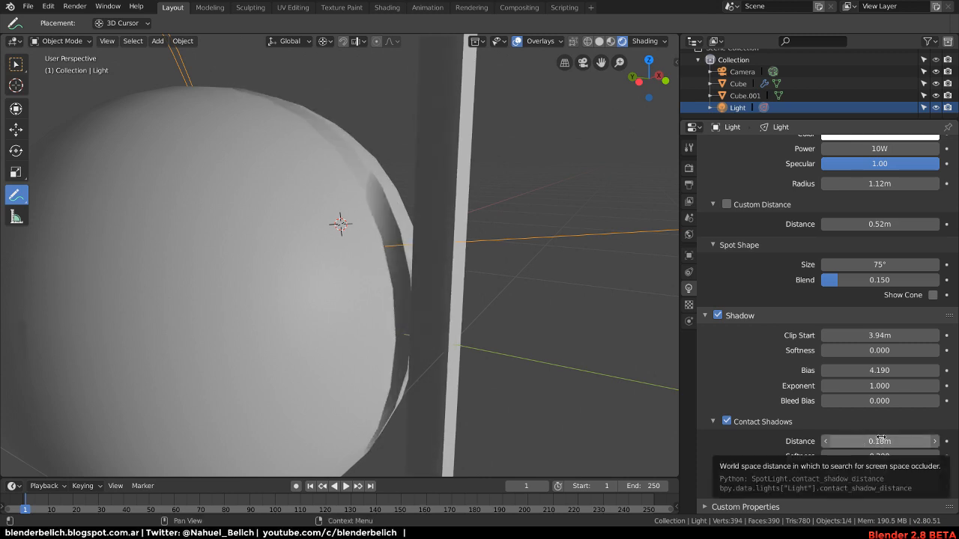
- Measure the gap between the bar and the nearest point of the sphere with the Measure tool
{"action": "middle_click_drag", "start_coordinate": [563, 274], "coordinate": [156, 229]}
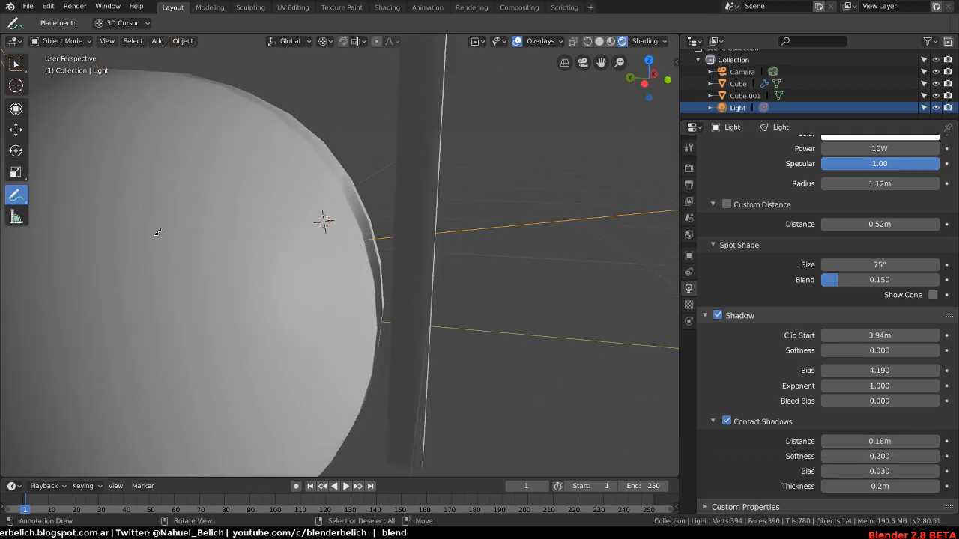
{"action": "left_click", "coordinate": [15, 217]}
{"action": "mouse_move", "coordinate": [396, 244]}
{"action": "middle_mouse_down"}
{"action": "mouse_move", "coordinate": [404, 262]}
{"action": "mouse_move", "coordinate": [391, 251]}
{"action": "middle_mouse_up"}
{"action": "left_click_drag", "start_coordinate": [391, 246], "coordinate": [367, 252]}
{"action": "middle_click_drag", "start_coordinate": [368, 252], "coordinate": [373, 211]}
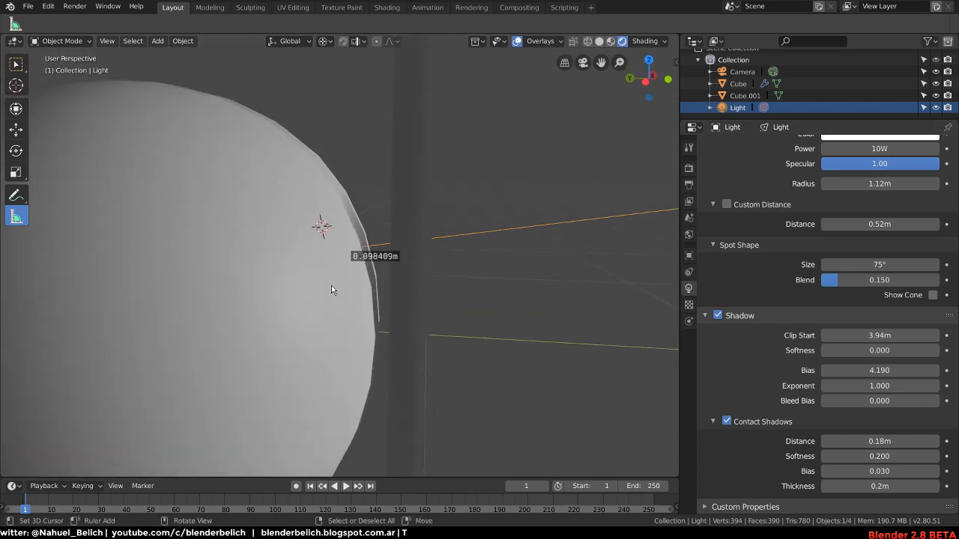
- Annotate the gap between sphere and bar with a short line and the handwritten value 0,1
{"action": "left_click", "coordinate": [16, 195]}
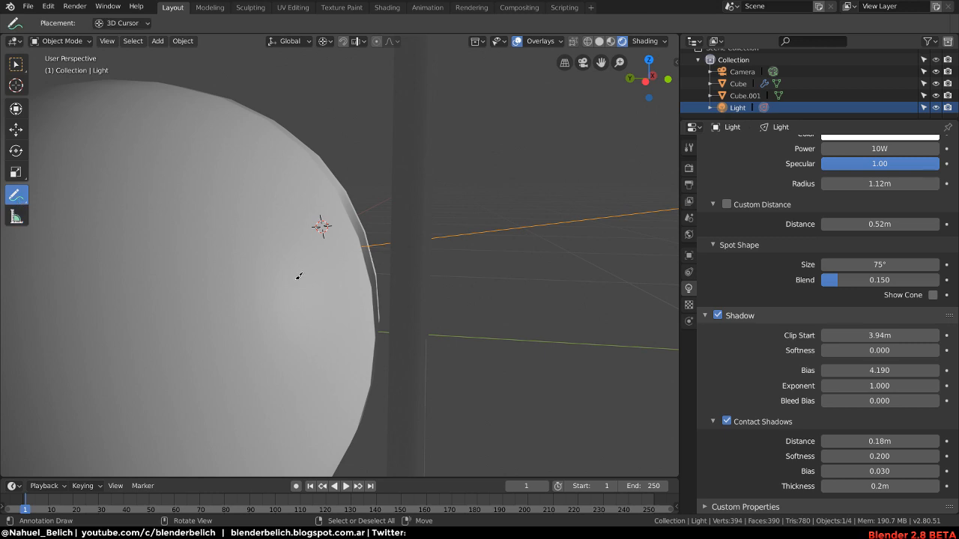
{"action": "left_click_drag", "start_coordinate": [358, 255], "coordinate": [400, 256]}
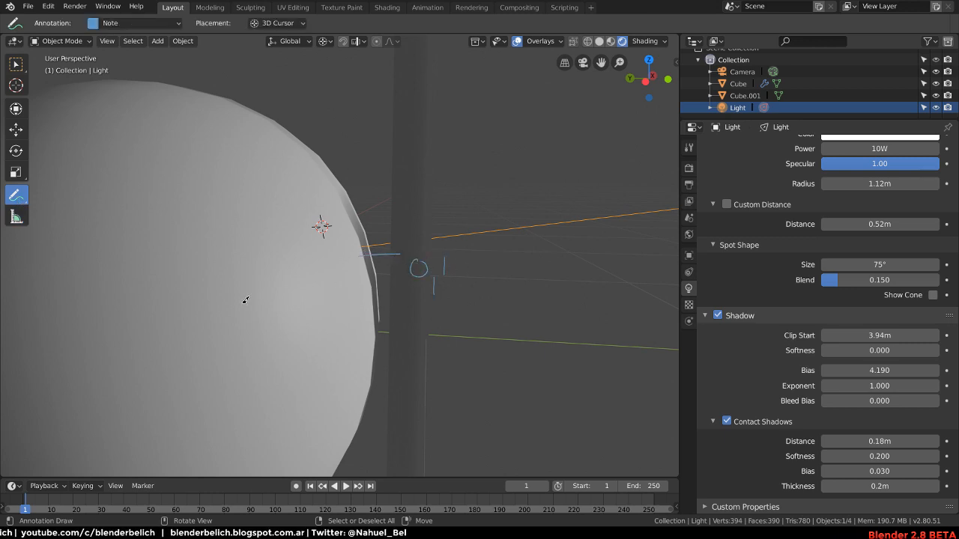
- Measure the distance from the bar to the shadow band higher up on the sphere
{"action": "left_click", "coordinate": [16, 216]}
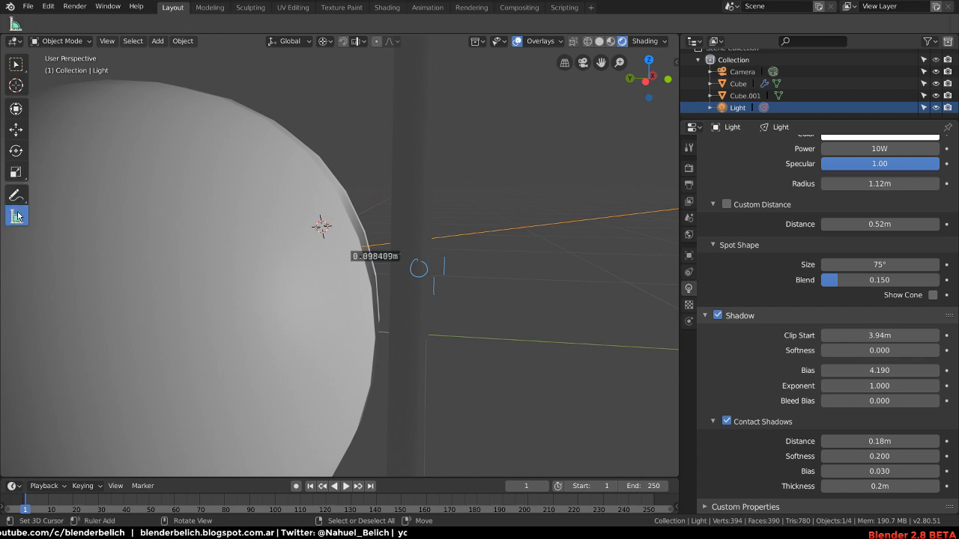
{"action": "key", "text": "KP_7"}
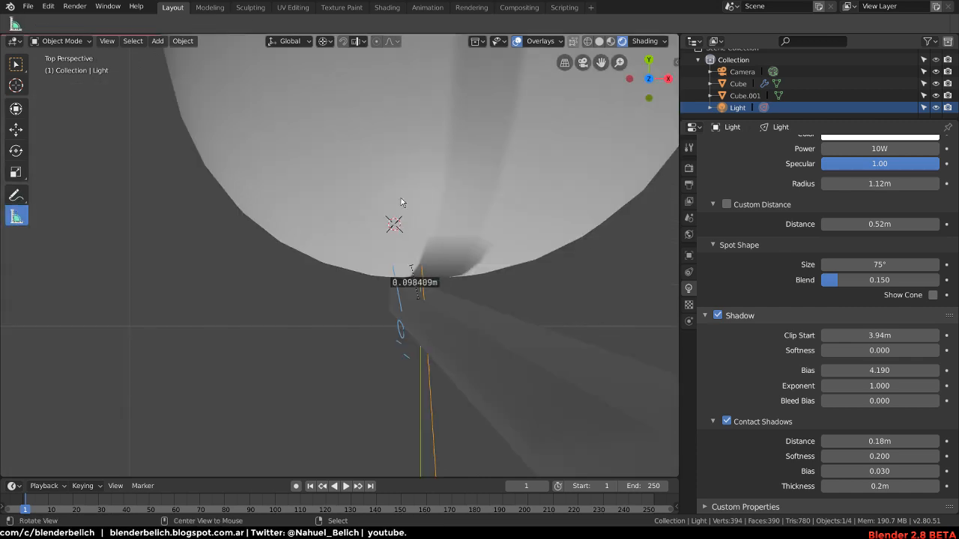
{"action": "middle_click_drag", "start_coordinate": [412, 234], "coordinate": [439, 178]}
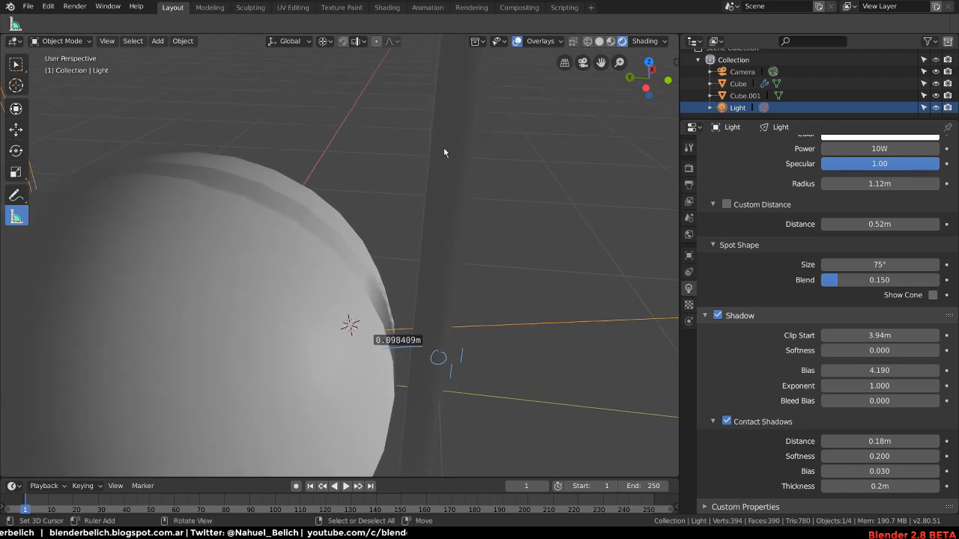
{"action": "left_click_drag", "start_coordinate": [443, 148], "coordinate": [293, 215]}
{"action": "mouse_move", "coordinate": [293, 215]}
{"action": "middle_mouse_down"}
{"action": "mouse_move", "coordinate": [416, 260]}
{"action": "mouse_move", "coordinate": [300, 225]}
{"action": "middle_mouse_up"}
{"action": "left_click_drag", "start_coordinate": [300, 225], "coordinate": [296, 224]}
{"action": "left_click_drag", "start_coordinate": [445, 150], "coordinate": [311, 227]}
- Annotate the distance from the upper shadow band to the bar with an arrow and the handwritten value 0,5
{"action": "left_click", "coordinate": [15, 195]}
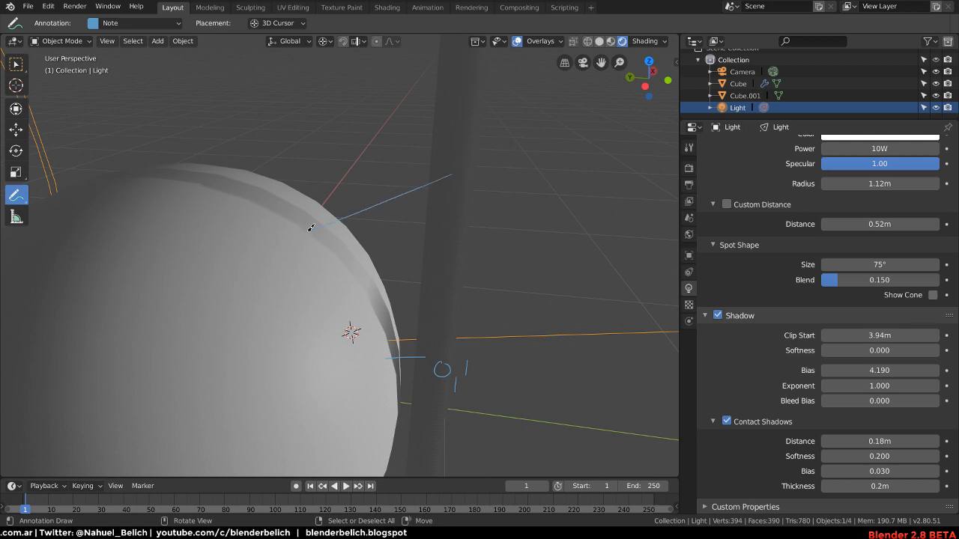
{"action": "left_click_drag", "start_coordinate": [426, 176], "coordinate": [451, 188]}
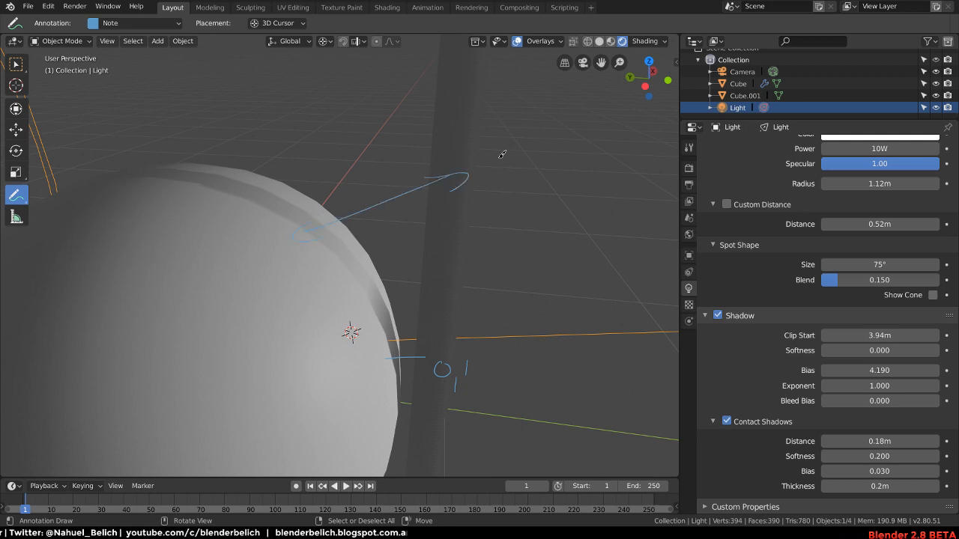
{"action": "left_click_drag", "start_coordinate": [502, 154], "coordinate": [502, 159]}
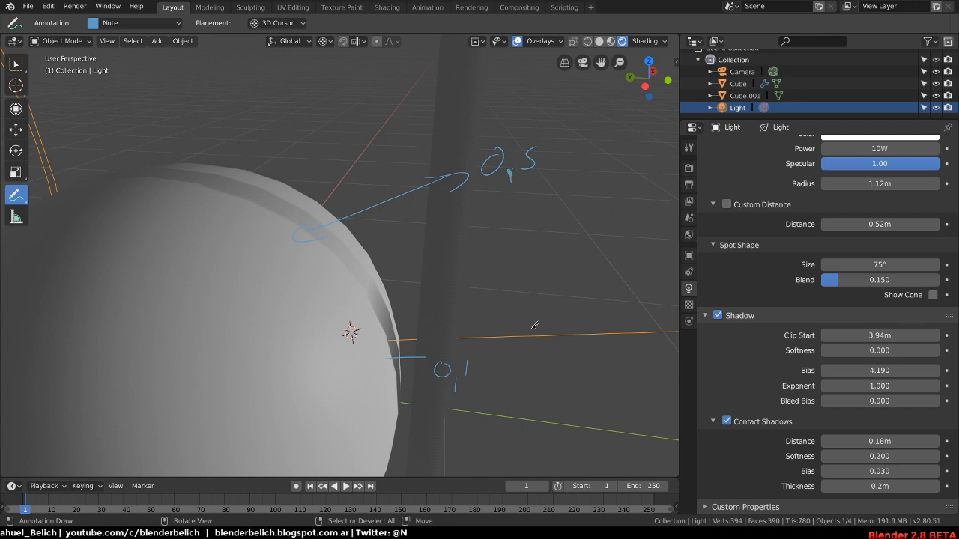
- Set the spot light's contact shadow distance to 0.4 m and its contact shadow softness to 1.100
{"action": "mouse_move", "coordinate": [535, 325]}
{"action": "middle_mouse_down"}
{"action": "mouse_move", "coordinate": [464, 267]}
{"action": "mouse_move", "coordinate": [417, 259]}
{"action": "mouse_move", "coordinate": [484, 315]}
{"action": "mouse_move", "coordinate": [480, 245]}
{"action": "middle_mouse_up"}
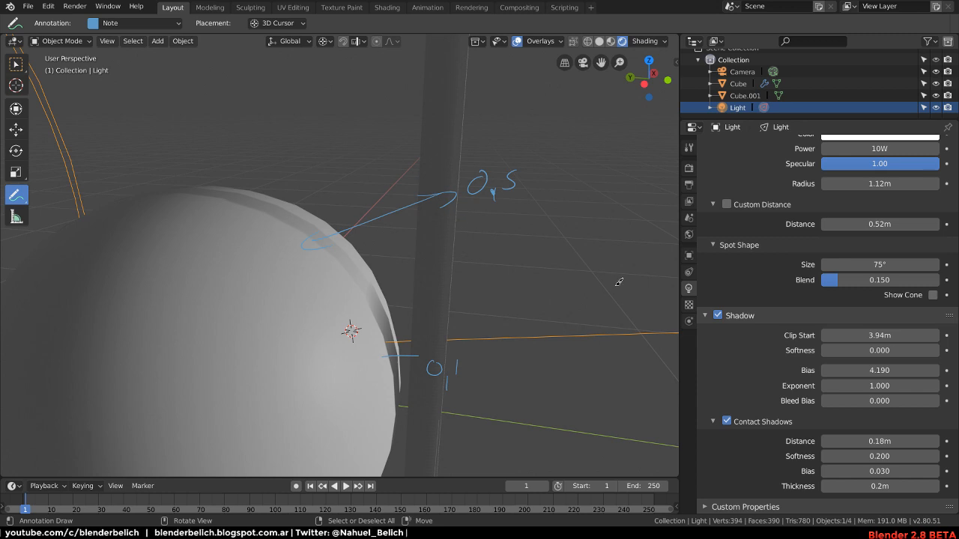
{"action": "left_click_drag", "start_coordinate": [854, 441], "coordinate": [838, 441]}
{"action": "mouse_move", "coordinate": [890, 438]}
{"action": "left_mouse_down"}
{"action": "mouse_move", "coordinate": [910, 441]}
{"action": "mouse_move", "coordinate": [892, 442]}
{"action": "left_mouse_up"}
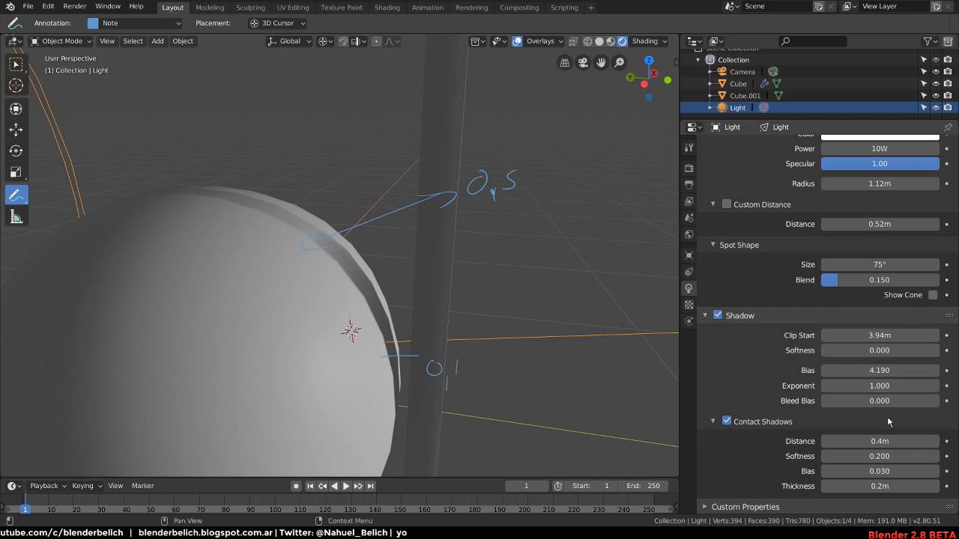
{"action": "mouse_move", "coordinate": [863, 456]}
{"action": "left_mouse_down"}
{"action": "mouse_move", "coordinate": [877, 456]}
{"action": "mouse_move", "coordinate": [859, 455]}
{"action": "left_mouse_up"}
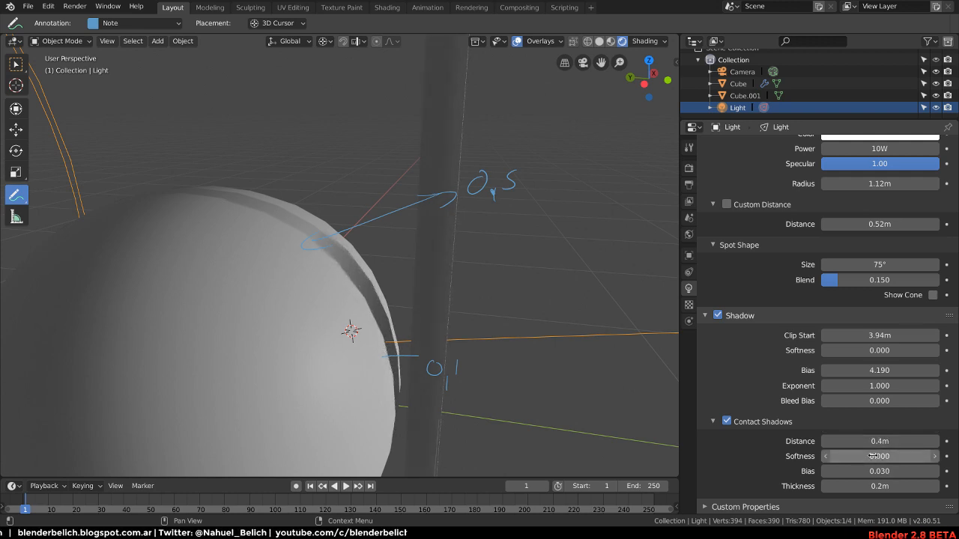
{"action": "left_click_drag", "start_coordinate": [881, 455], "coordinate": [886, 455]}
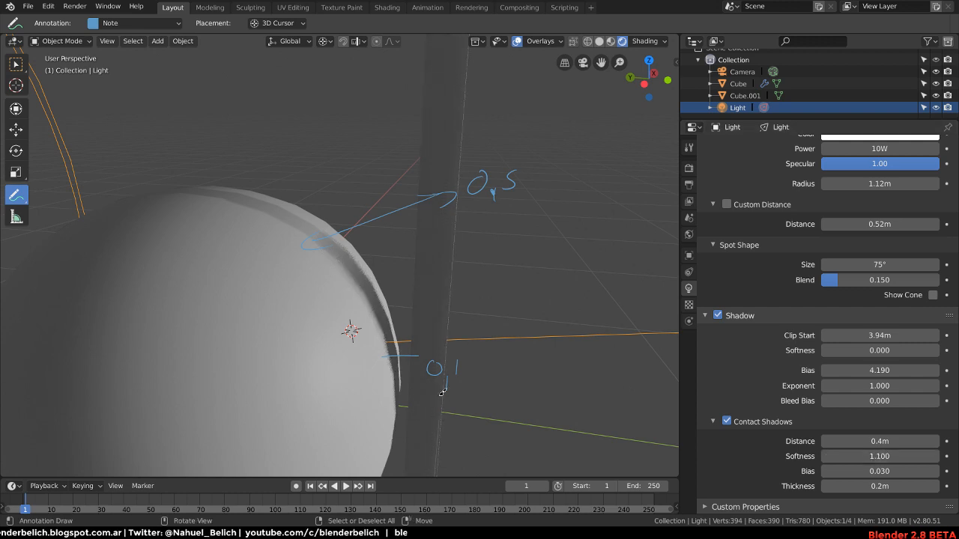
- Set the spot light's contact shadow bias to 0.170
{"action": "mouse_move", "coordinate": [453, 327]}
{"action": "middle_mouse_down"}
{"action": "mouse_move", "coordinate": [419, 332]}
{"action": "mouse_move", "coordinate": [460, 305]}
{"action": "mouse_move", "coordinate": [449, 367]}
{"action": "mouse_move", "coordinate": [434, 355]}
{"action": "mouse_move", "coordinate": [449, 367]}
{"action": "middle_mouse_up"}
{"action": "scroll", "coordinate": [464, 293], "scroll_direction": "up", "scroll_amount": 3}
{"action": "mouse_move", "coordinate": [464, 293]}
{"action": "middle_mouse_down"}
{"action": "mouse_move", "coordinate": [448, 292]}
{"action": "mouse_move", "coordinate": [457, 291]}
{"action": "mouse_move", "coordinate": [451, 300]}
{"action": "middle_mouse_up"}
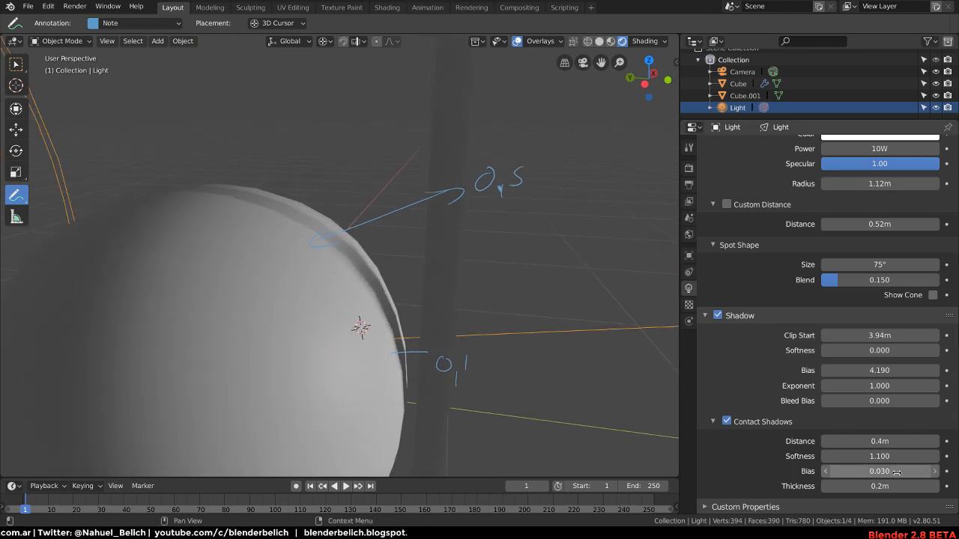
{"action": "mouse_move", "coordinate": [861, 470]}
{"action": "left_mouse_down"}
{"action": "mouse_move", "coordinate": [884, 470]}
{"action": "mouse_move", "coordinate": [835, 466]}
{"action": "left_mouse_up"}
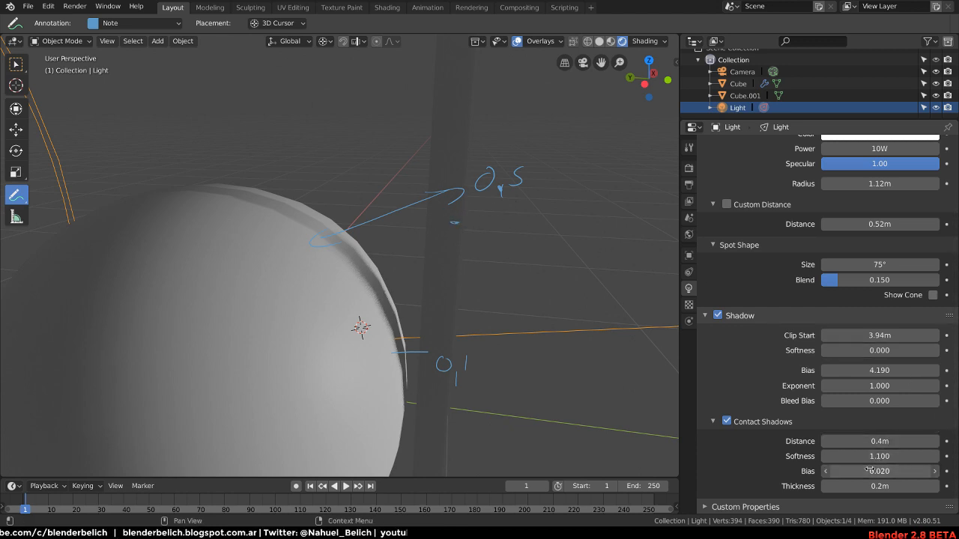
{"action": "mouse_move", "coordinate": [874, 471]}
{"action": "left_mouse_down"}
{"action": "mouse_move", "coordinate": [888, 471]}
{"action": "mouse_move", "coordinate": [869, 464]}
{"action": "left_mouse_up"}
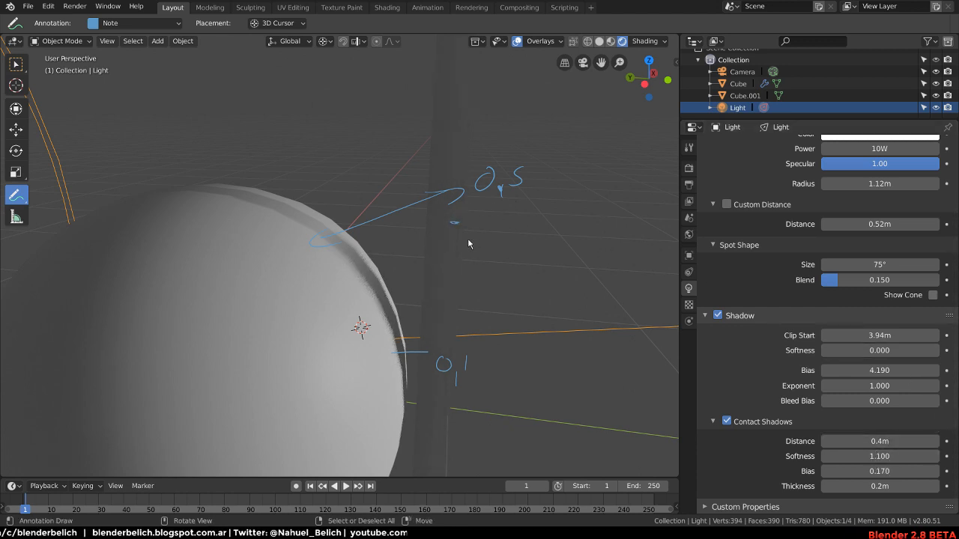
- Sketch a row of short vertical annotation strokes with a line beneath them over the bar beside the sphere
{"action": "mouse_move", "coordinate": [448, 253]}
{"action": "middle_mouse_down", "text": "ctrl"}
{"action": "mouse_move", "coordinate": [483, 180]}
{"action": "mouse_move", "coordinate": [257, 180]}
{"action": "middle_mouse_up", "text": "ctrl"}
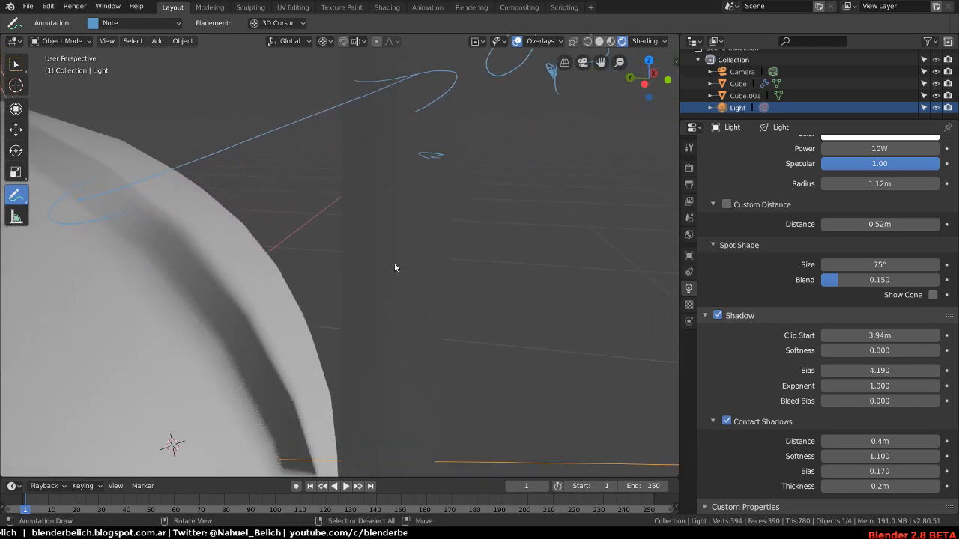
{"action": "mouse_move", "coordinate": [392, 208]}
{"action": "left_mouse_down"}
{"action": "mouse_move", "coordinate": [390, 275]}
{"action": "mouse_move", "coordinate": [443, 267]}
{"action": "left_mouse_up"}
{"action": "left_click_drag", "start_coordinate": [404, 224], "coordinate": [404, 258]}
{"action": "left_click_drag", "start_coordinate": [416, 219], "coordinate": [415, 266]}
{"action": "left_click_drag", "start_coordinate": [425, 232], "coordinate": [428, 251]}
{"action": "left_click_drag", "start_coordinate": [437, 237], "coordinate": [442, 269]}
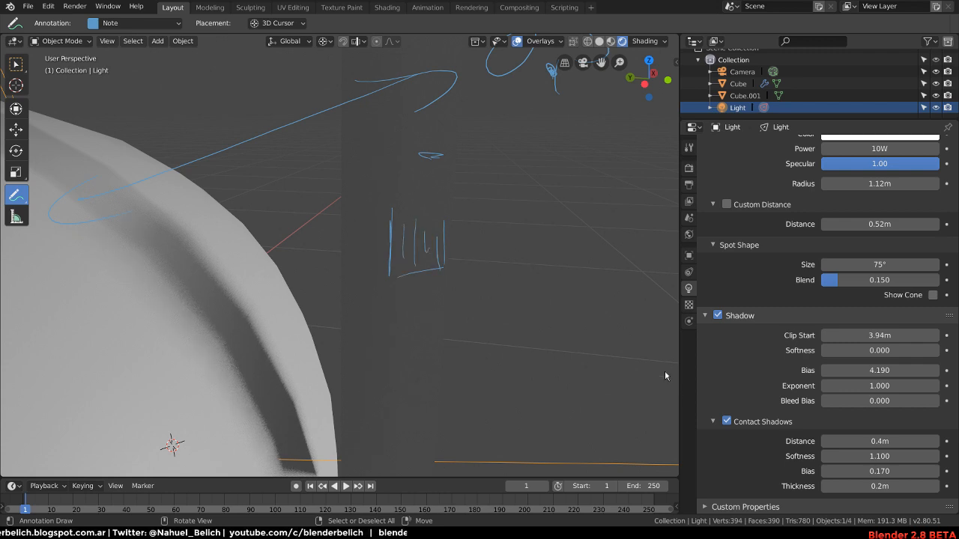
- Lower the contact shadow bias to 0.120 and sketch an annotated box with lines running from it and a small double arrow
{"action": "left_click_drag", "start_coordinate": [888, 471], "coordinate": [839, 424]}
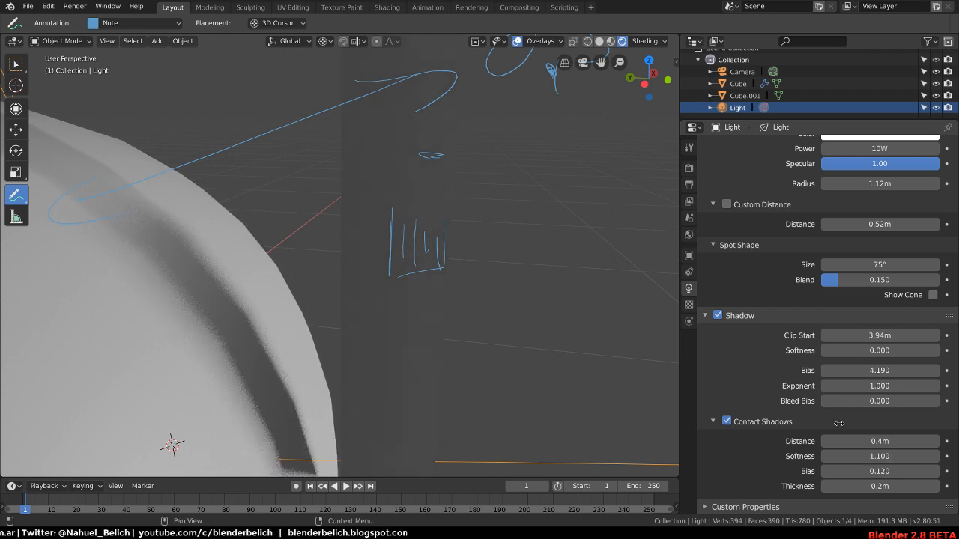
{"action": "mouse_move", "coordinate": [556, 136]}
{"action": "left_mouse_down"}
{"action": "mouse_move", "coordinate": [556, 218]}
{"action": "mouse_move", "coordinate": [609, 193]}
{"action": "mouse_move", "coordinate": [549, 148]}
{"action": "left_mouse_up"}
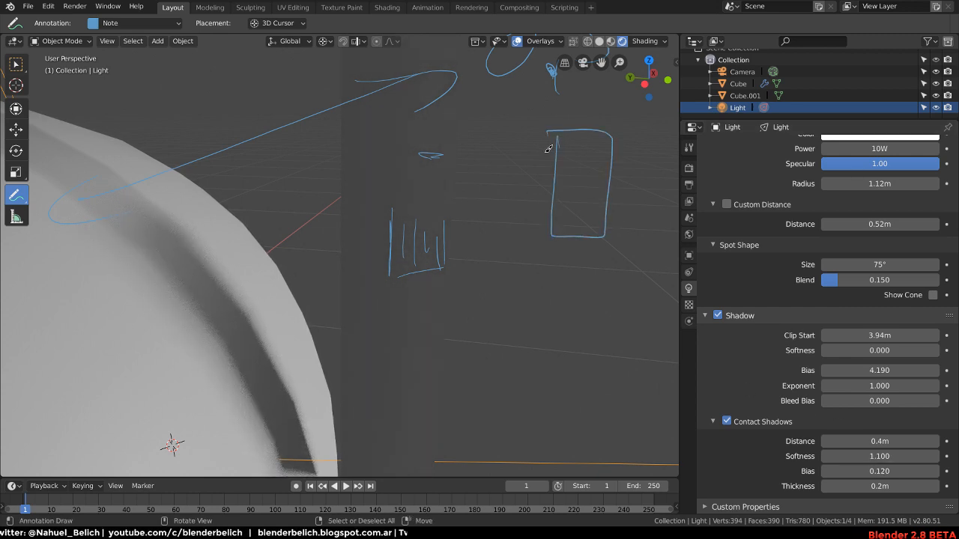
{"action": "mouse_move", "coordinate": [552, 240]}
{"action": "left_mouse_down"}
{"action": "mouse_move", "coordinate": [449, 243]}
{"action": "mouse_move", "coordinate": [560, 247]}
{"action": "mouse_move", "coordinate": [609, 236]}
{"action": "mouse_move", "coordinate": [609, 279]}
{"action": "left_mouse_up"}
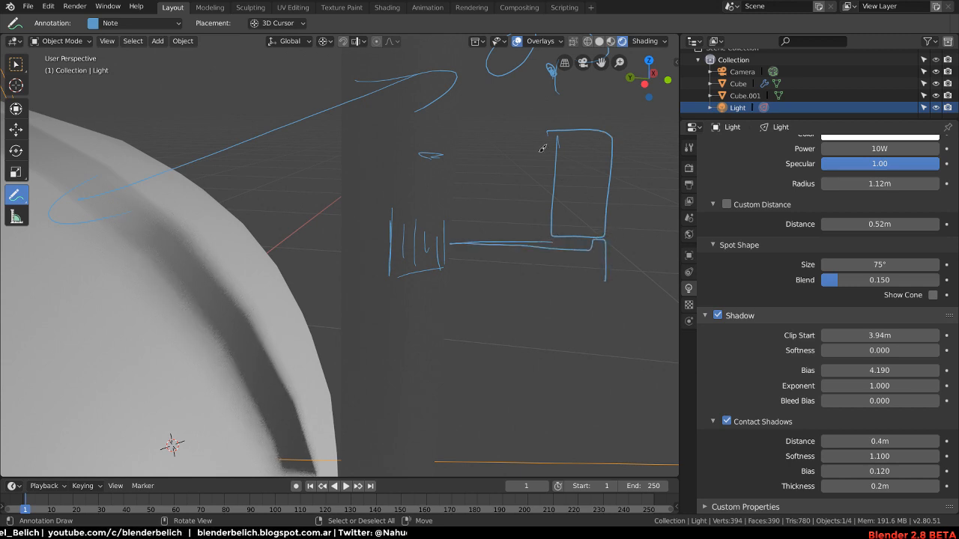
{"action": "left_click_drag", "start_coordinate": [556, 147], "coordinate": [488, 179]}
{"action": "left_click_drag", "start_coordinate": [548, 182], "coordinate": [488, 208]}
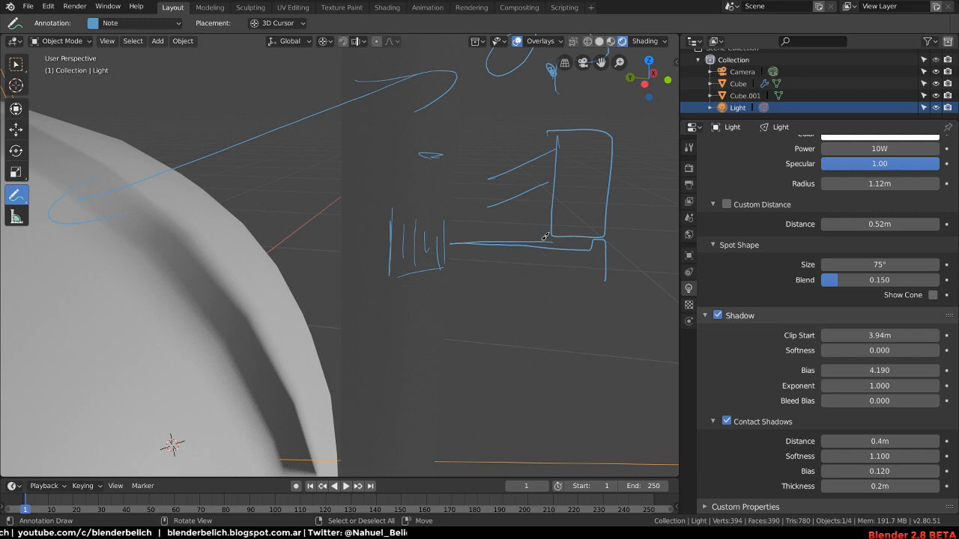
{"action": "mouse_move", "coordinate": [529, 239]}
{"action": "left_mouse_down"}
{"action": "mouse_move", "coordinate": [545, 239]}
{"action": "mouse_move", "coordinate": [529, 236]}
{"action": "left_mouse_up"}
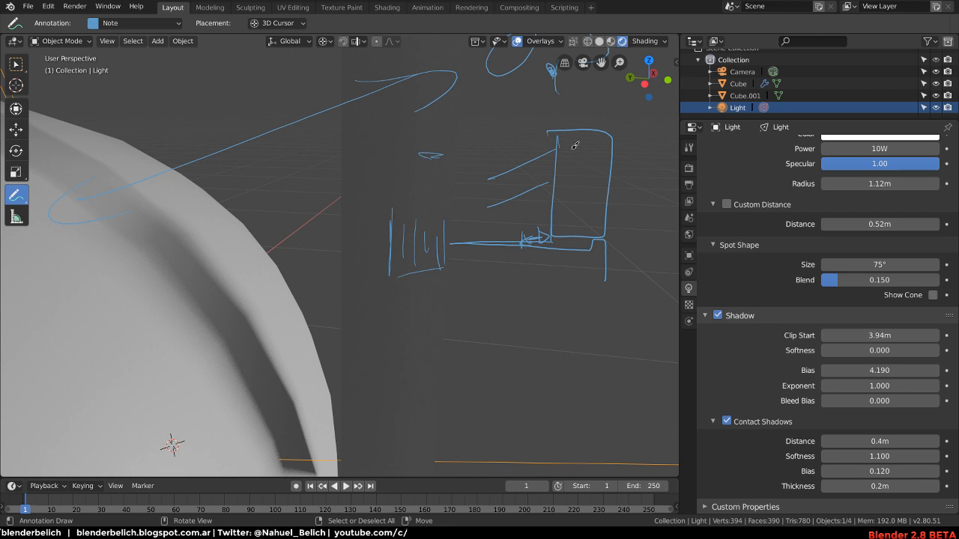
- Try a contact shadow bias of 0.001 on the sphere's dark side and raise it to 0.012
{"action": "mouse_move", "coordinate": [591, 213]}
{"action": "middle_mouse_down"}
{"action": "mouse_move", "coordinate": [574, 182]}
{"action": "mouse_move", "coordinate": [548, 252]}
{"action": "mouse_move", "coordinate": [506, 280]}
{"action": "mouse_move", "coordinate": [621, 200]}
{"action": "mouse_move", "coordinate": [653, 204]}
{"action": "middle_mouse_up"}
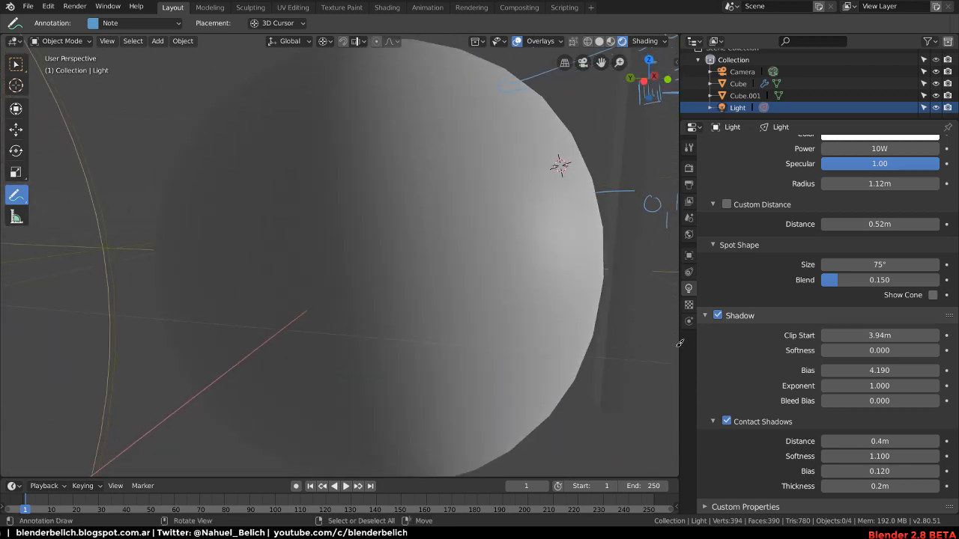
{"action": "left_click_drag", "start_coordinate": [893, 474], "coordinate": [832, 475]}
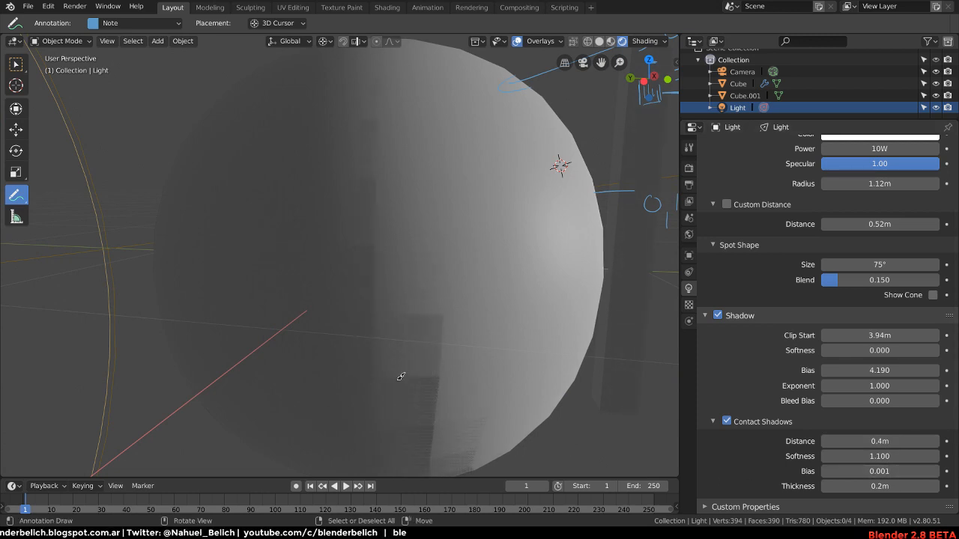
{"action": "left_click_drag", "start_coordinate": [854, 471], "coordinate": [876, 470]}
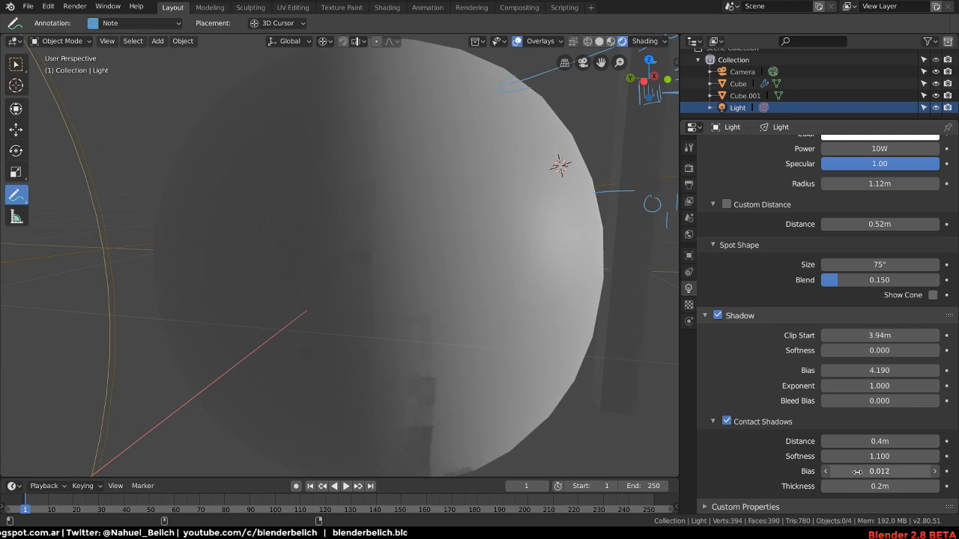
- Set the spot light's contact shadow softness to 0.000 and its bias to 0.093
{"action": "middle_click_drag", "start_coordinate": [578, 268], "coordinate": [563, 298]}
{"action": "scroll", "coordinate": [563, 297], "scroll_direction": "down", "scroll_amount": 2}
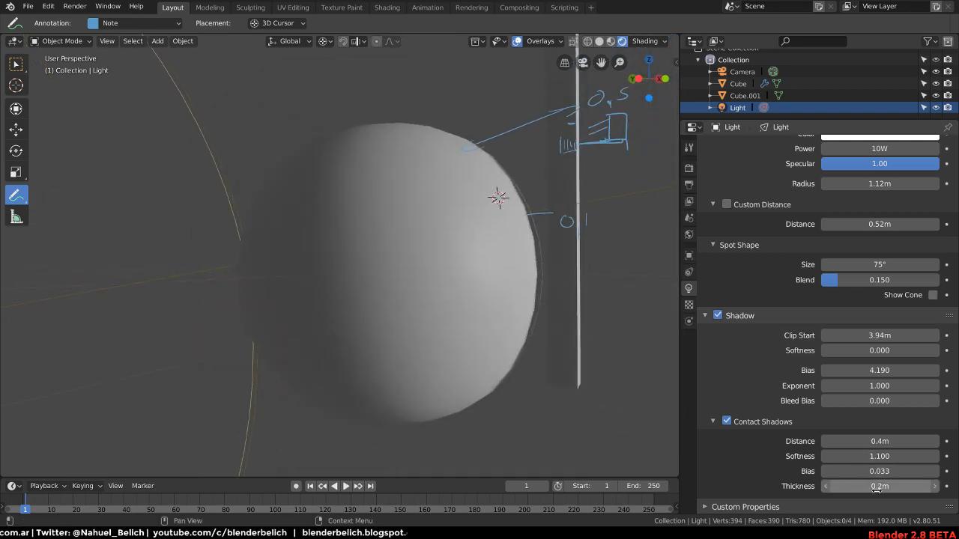
{"action": "left_click_drag", "start_coordinate": [880, 472], "coordinate": [847, 456]}
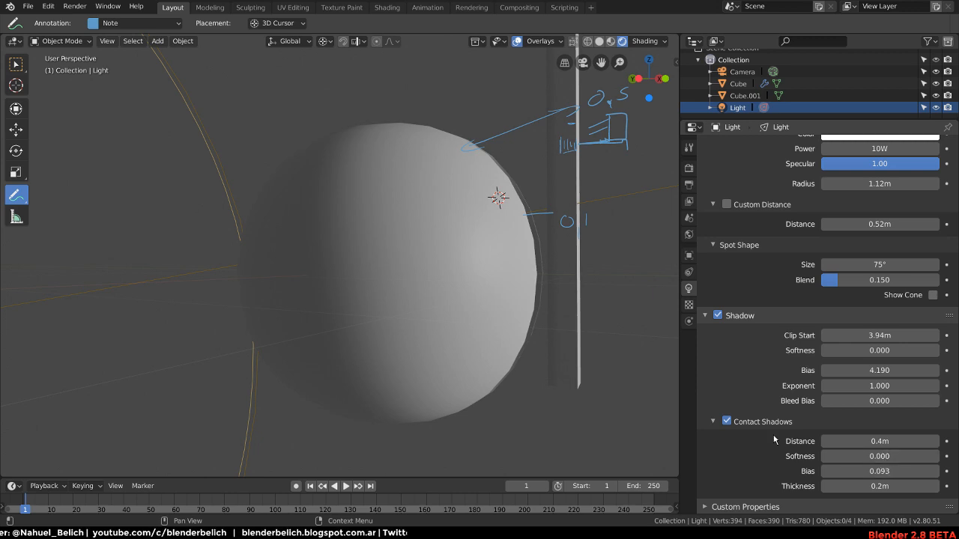
{"action": "middle_click_drag", "start_coordinate": [498, 288], "coordinate": [367, 244]}
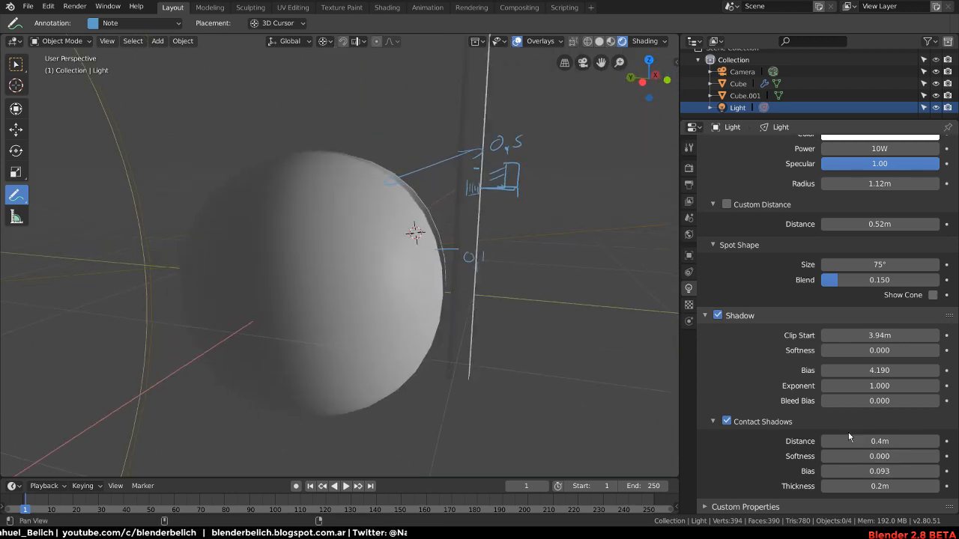
{"action": "left_click", "coordinate": [855, 486]}
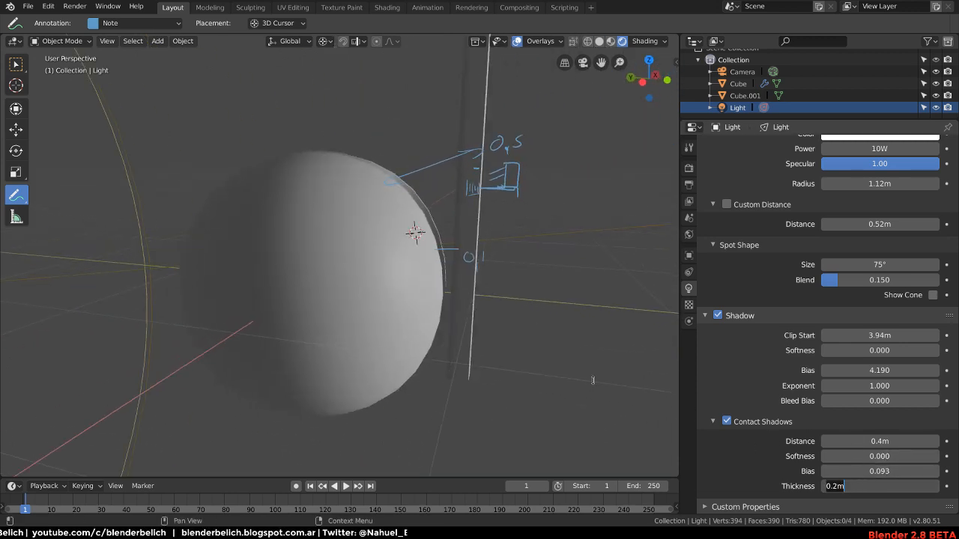
{"action": "key", "text": "Return"}
- Duplicate the sphere and move the copy within the horizontal plane to behind the vertical bar
{"action": "middle_click_drag", "start_coordinate": [505, 340], "coordinate": [474, 322]}
{"action": "key", "text": "shift+space"}
{"action": "key", "text": "space"}
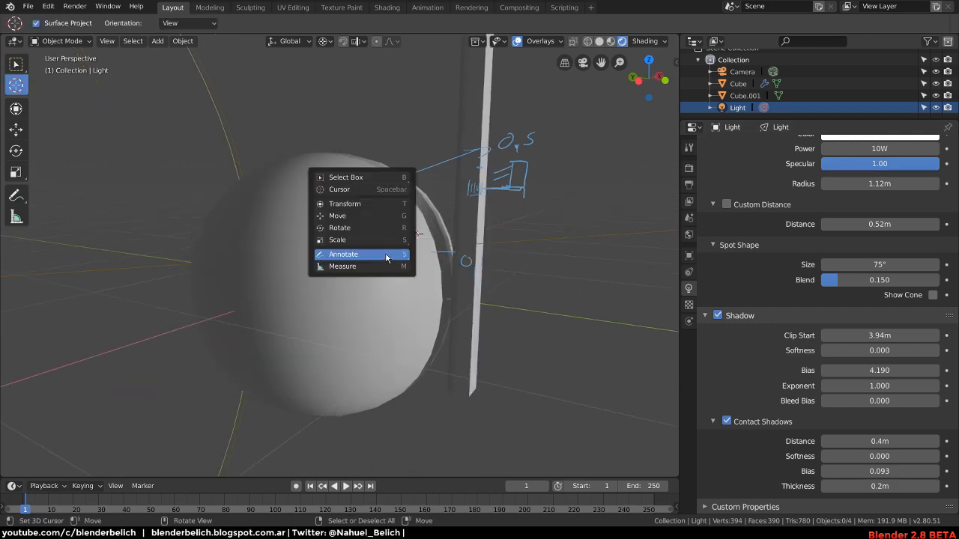
{"action": "middle_click_drag", "start_coordinate": [380, 231], "coordinate": [366, 278]}
{"action": "right_click_drag", "start_coordinate": [366, 278], "coordinate": [382, 255]}
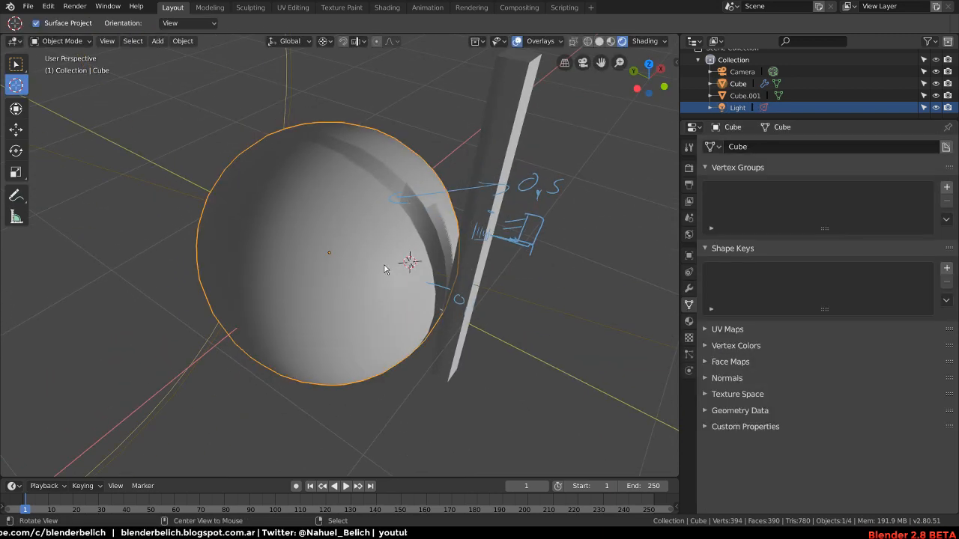
{"action": "middle_click_drag", "start_coordinate": [383, 256], "coordinate": [385, 252]}
{"action": "key", "text": "shift+d"}
{"action": "key", "text": "shift+z"}
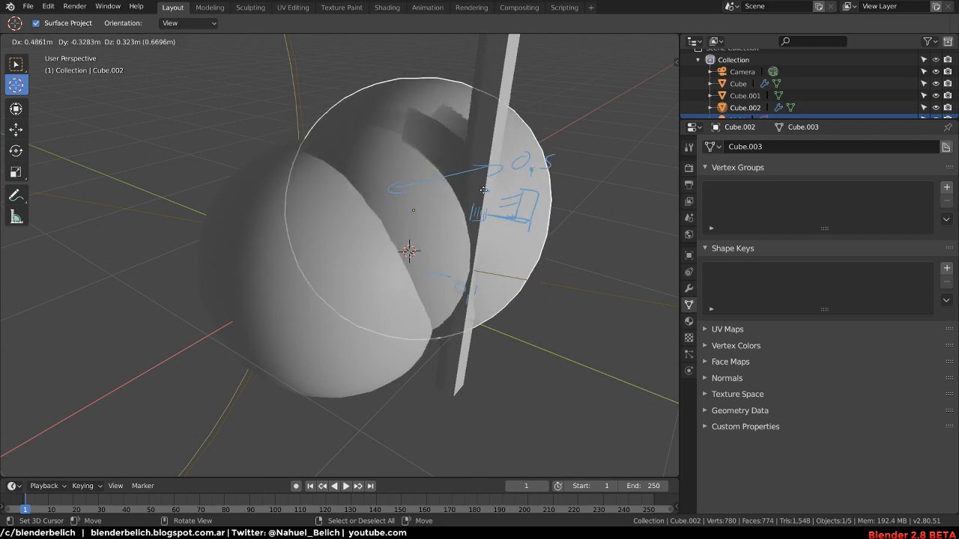
{"action": "left_click", "coordinate": [536, 219]}
{"action": "left_click_drag", "start_coordinate": [535, 219], "coordinate": [520, 274], "text": "ctrl+alt"}
{"action": "left_click_drag", "start_coordinate": [520, 274], "coordinate": [467, 218], "text": "alt"}
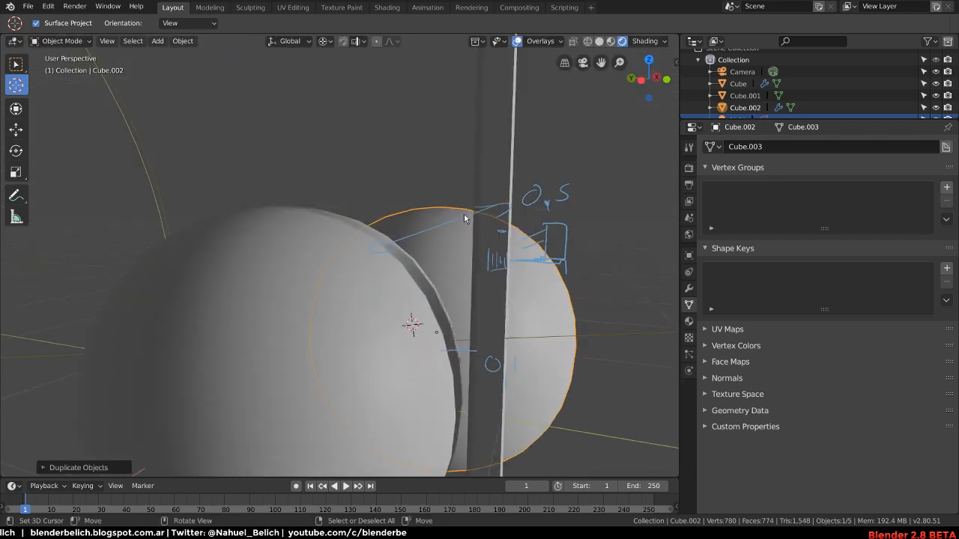
- Reselect the spot light and set its contact shadow thickness to 0.24 m
{"action": "right_click", "coordinate": [481, 238]}
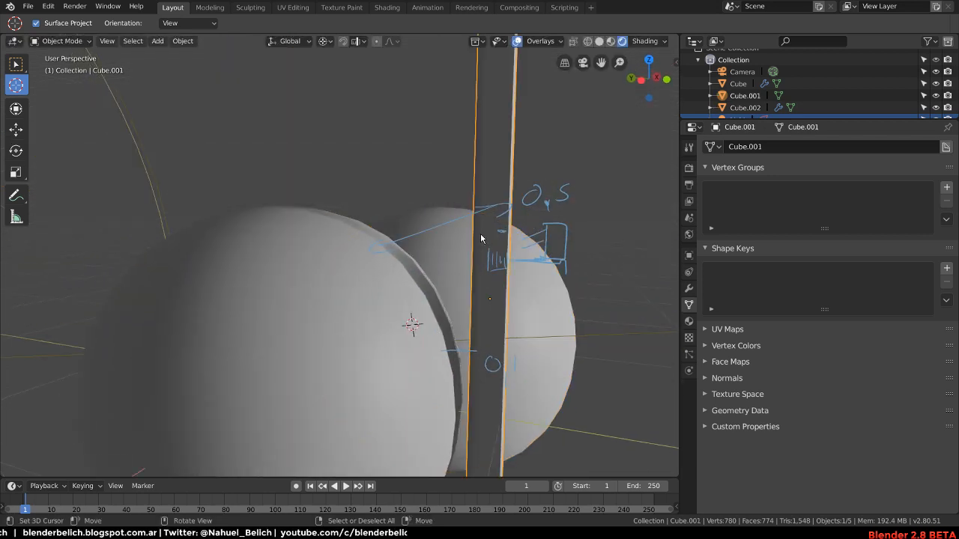
{"action": "right_click", "coordinate": [607, 333]}
{"action": "scroll", "coordinate": [797, 307], "scroll_direction": "down", "scroll_amount": 3}
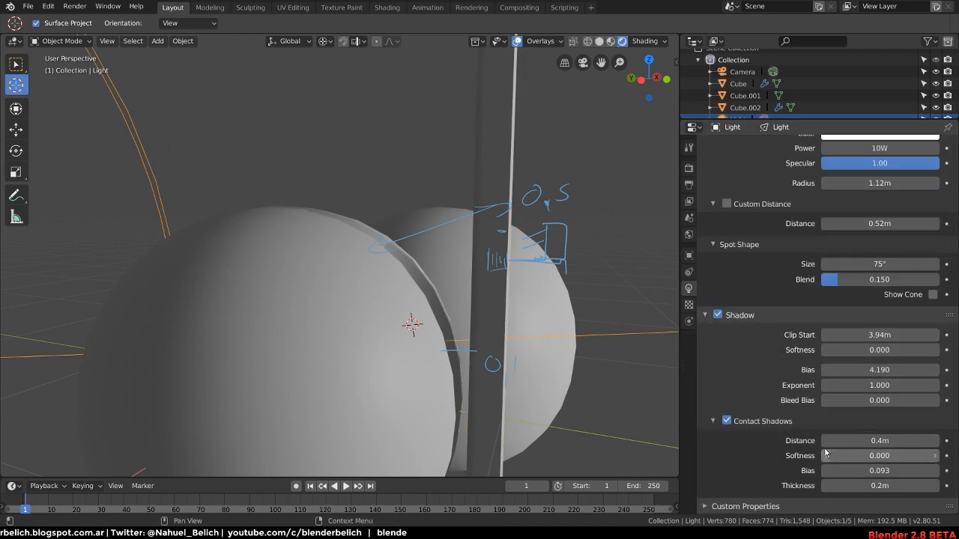
{"action": "left_click_drag", "start_coordinate": [510, 363], "coordinate": [502, 341], "text": "alt"}
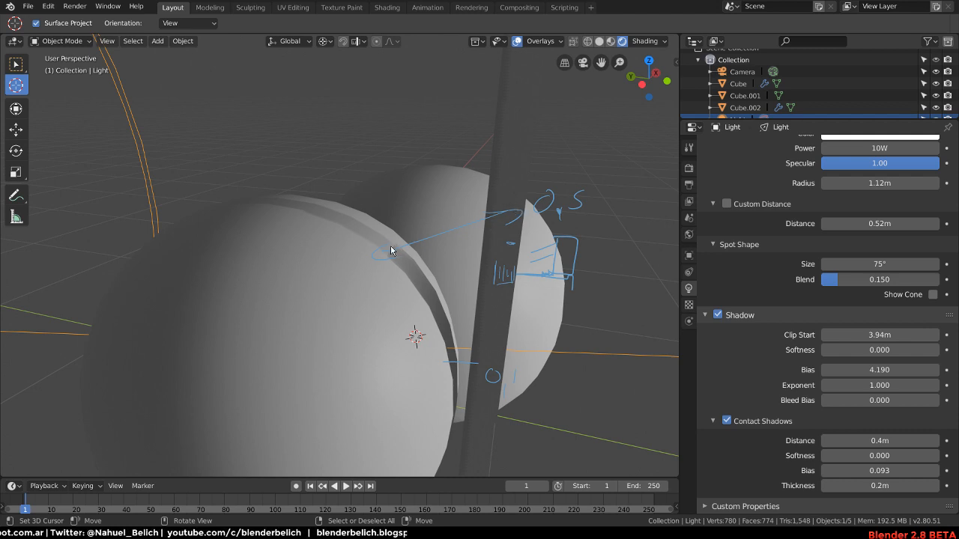
{"action": "left_click_drag", "start_coordinate": [388, 255], "coordinate": [394, 239], "text": "alt"}
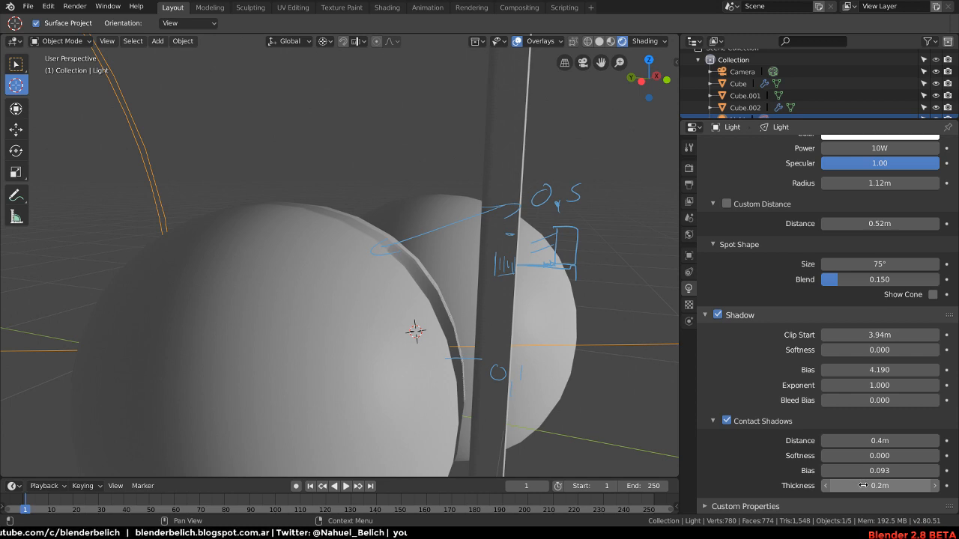
{"action": "mouse_move", "coordinate": [493, 370]}
{"action": "middle_mouse_down"}
{"action": "mouse_move", "coordinate": [482, 386]}
{"action": "mouse_move", "coordinate": [505, 377]}
{"action": "middle_mouse_up"}
{"action": "mouse_move", "coordinate": [863, 486]}
{"action": "left_mouse_down"}
{"action": "mouse_move", "coordinate": [883, 487]}
{"action": "mouse_move", "coordinate": [869, 486]}
{"action": "left_mouse_up"}
{"action": "middle_click_drag", "start_coordinate": [564, 375], "coordinate": [511, 341]}
{"action": "left_click_drag", "start_coordinate": [448, 298], "coordinate": [377, 169]}
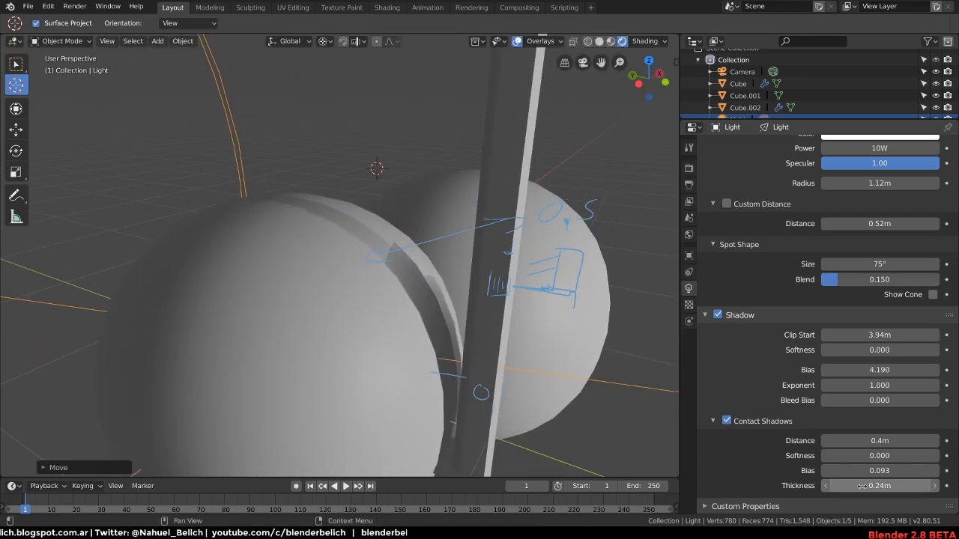
- Raise the contact shadow thickness to 1.25 m and compare the shadows on both spheres
{"action": "left_click_drag", "start_coordinate": [865, 485], "coordinate": [897, 486]}
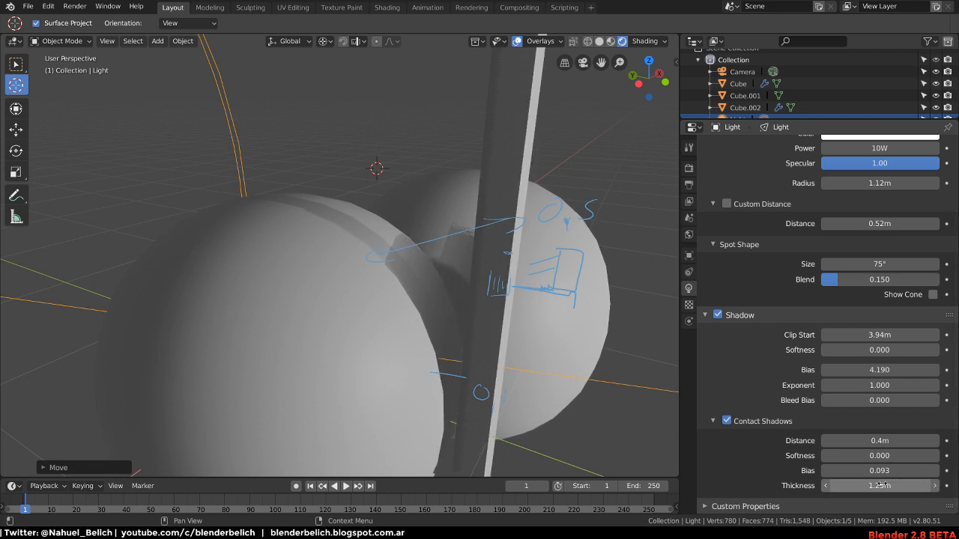
{"action": "middle_click_drag", "start_coordinate": [554, 377], "coordinate": [544, 352]}
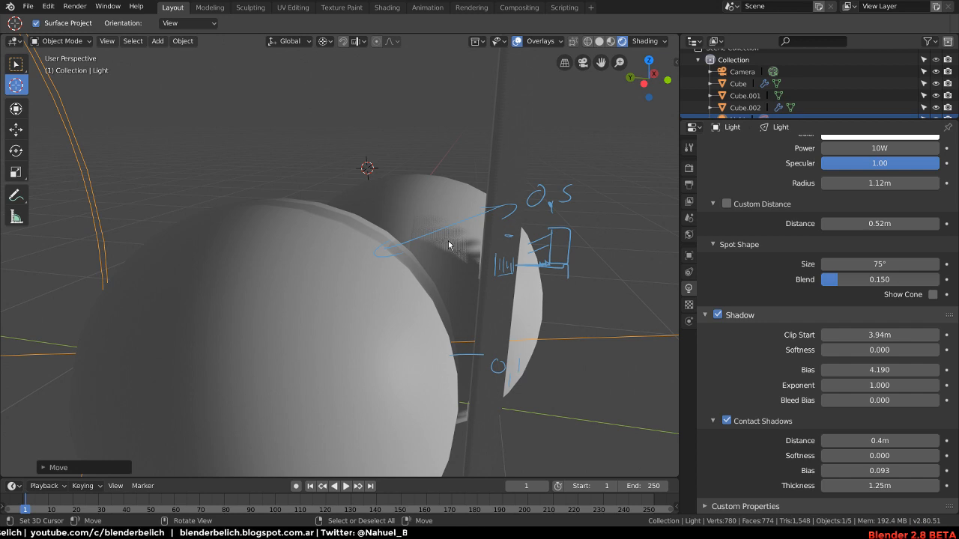
{"action": "middle_click_drag", "start_coordinate": [467, 261], "coordinate": [547, 282]}
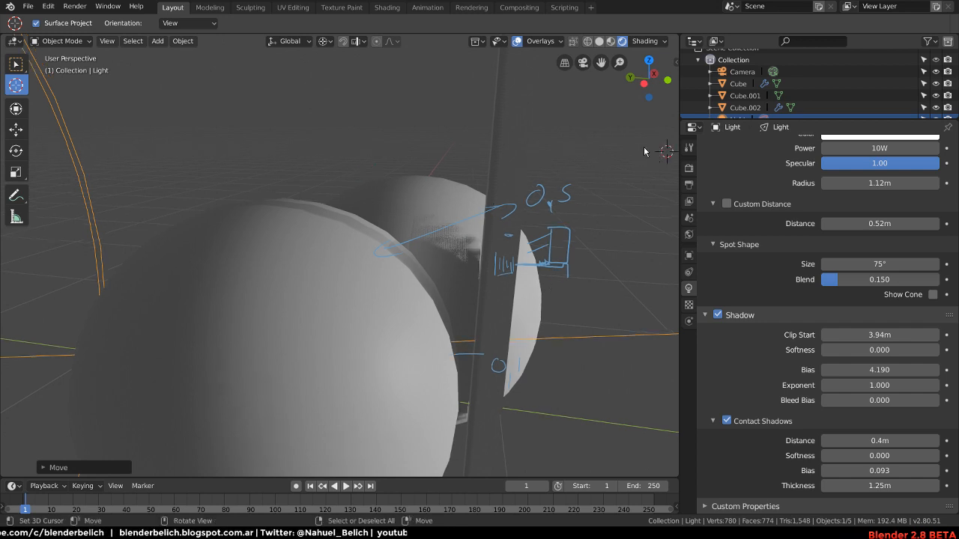
- Sketch two annotation arrows above the spheres, showing the light's direction from the bar's side across the front sphere
{"action": "key", "text": "shift+space"}
{"action": "left_click", "coordinate": [635, 209]}
{"action": "mouse_move", "coordinate": [662, 132]}
{"action": "left_mouse_down"}
{"action": "mouse_move", "coordinate": [571, 156]}
{"action": "mouse_move", "coordinate": [599, 157]}
{"action": "left_mouse_up"}
{"action": "mouse_move", "coordinate": [356, 146]}
{"action": "left_mouse_down"}
{"action": "mouse_move", "coordinate": [161, 179]}
{"action": "mouse_move", "coordinate": [187, 196]}
{"action": "left_mouse_up"}
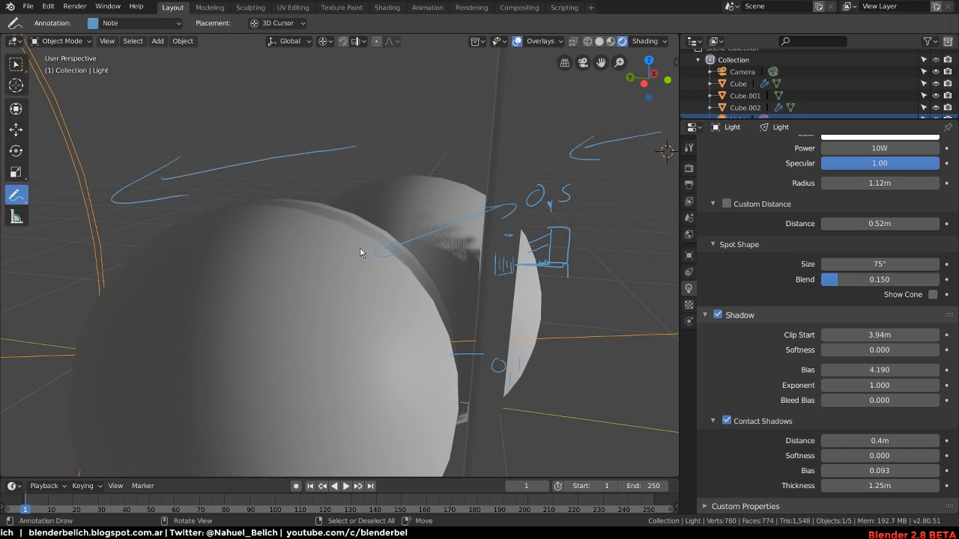
- Sketch an annotation curve along the shadow on the front sphere's rim, with slanted strokes running from it over the surface
{"action": "mouse_move", "coordinate": [383, 234]}
{"action": "left_mouse_down"}
{"action": "mouse_move", "coordinate": [419, 278]}
{"action": "mouse_move", "coordinate": [444, 361]}
{"action": "left_mouse_up"}
{"action": "left_click_drag", "start_coordinate": [440, 301], "coordinate": [402, 324]}
{"action": "left_click_drag", "start_coordinate": [426, 279], "coordinate": [372, 316]}
{"action": "left_click_drag", "start_coordinate": [381, 258], "coordinate": [343, 296]}
{"action": "left_click_drag", "start_coordinate": [358, 231], "coordinate": [320, 280]}
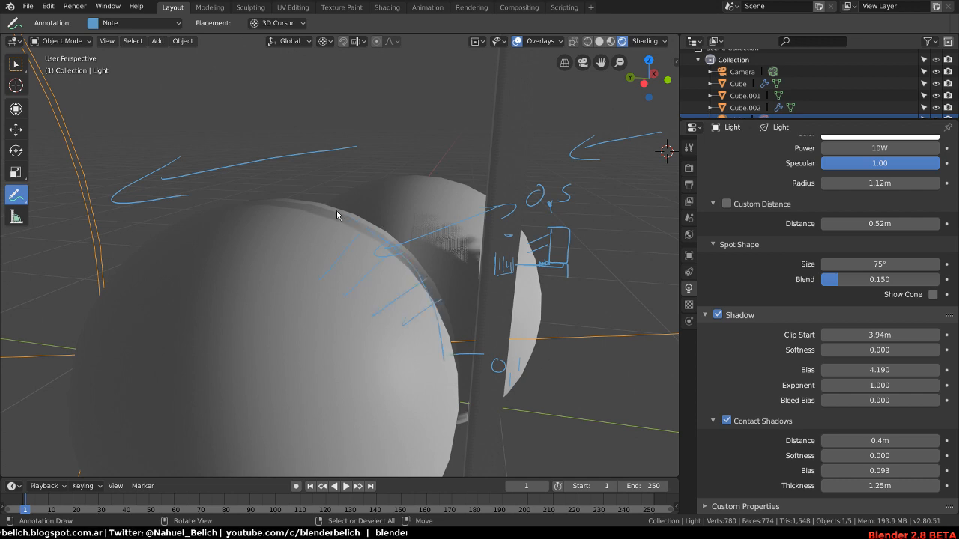
{"action": "left_click_drag", "start_coordinate": [322, 209], "coordinate": [272, 262]}
{"action": "left_click_drag", "start_coordinate": [268, 198], "coordinate": [234, 295]}
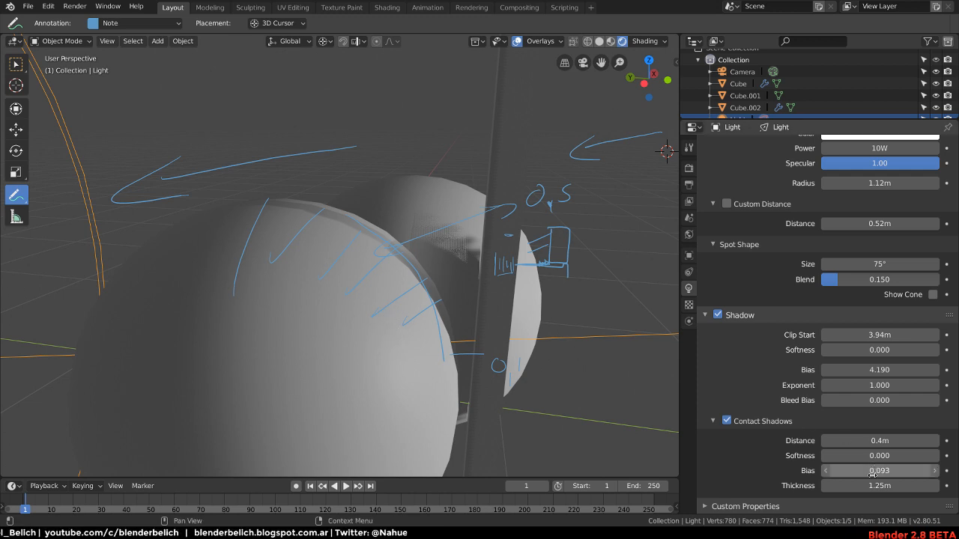
- Set the contact shadow thickness to 1.31 m
{"action": "left_click_drag", "start_coordinate": [862, 485], "coordinate": [911, 485]}
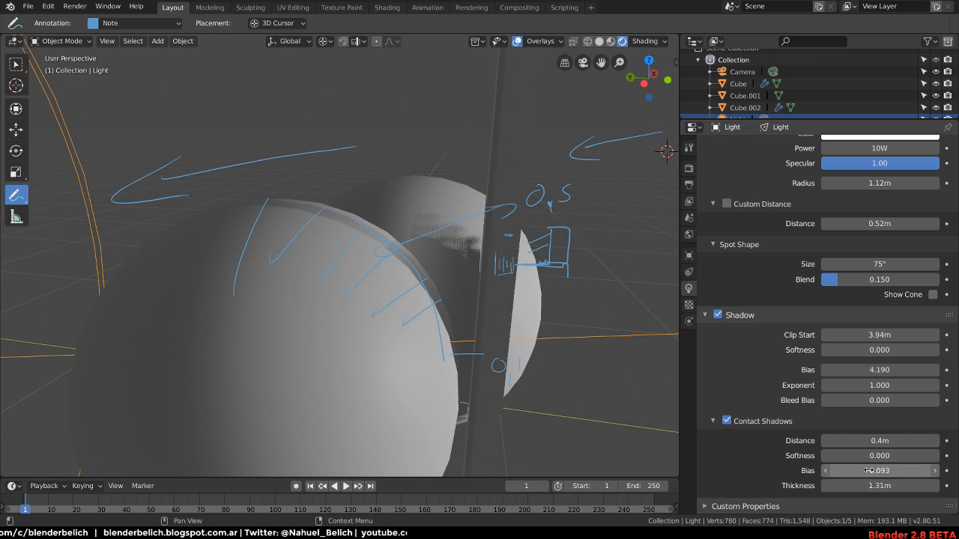
{"action": "middle_click_drag", "start_coordinate": [483, 209], "coordinate": [475, 212]}
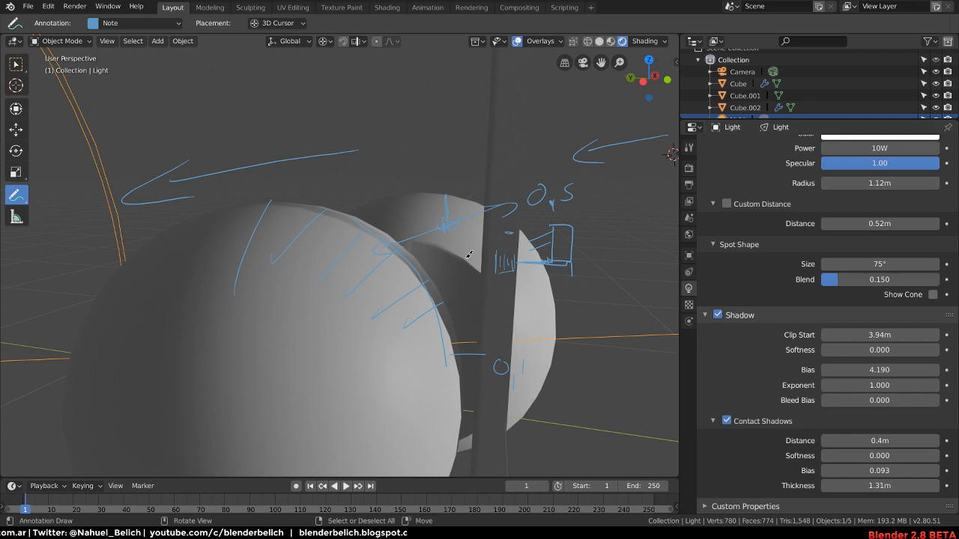
- Sketch two slanted annotation lines from the bar to the front sphere and fill the space between them with near-vertical strokes
{"action": "left_click_drag", "start_coordinate": [487, 133], "coordinate": [431, 169]}
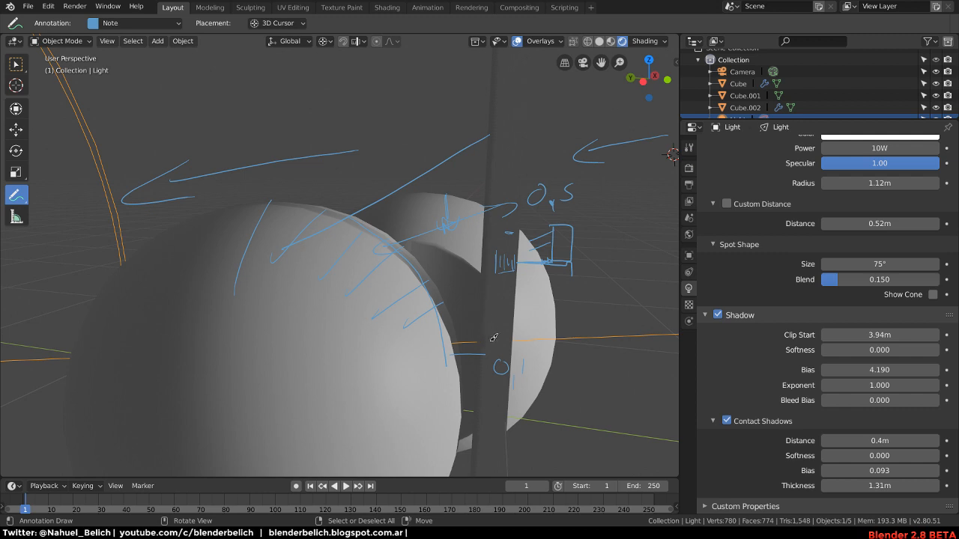
{"action": "left_click_drag", "start_coordinate": [494, 338], "coordinate": [401, 361]}
{"action": "left_click_drag", "start_coordinate": [478, 161], "coordinate": [467, 344]}
{"action": "left_click_drag", "start_coordinate": [447, 167], "coordinate": [450, 344]}
{"action": "left_click_drag", "start_coordinate": [417, 189], "coordinate": [416, 263]}
{"action": "left_click_drag", "start_coordinate": [396, 209], "coordinate": [382, 268]}
{"action": "left_click_drag", "start_coordinate": [374, 210], "coordinate": [361, 266]}
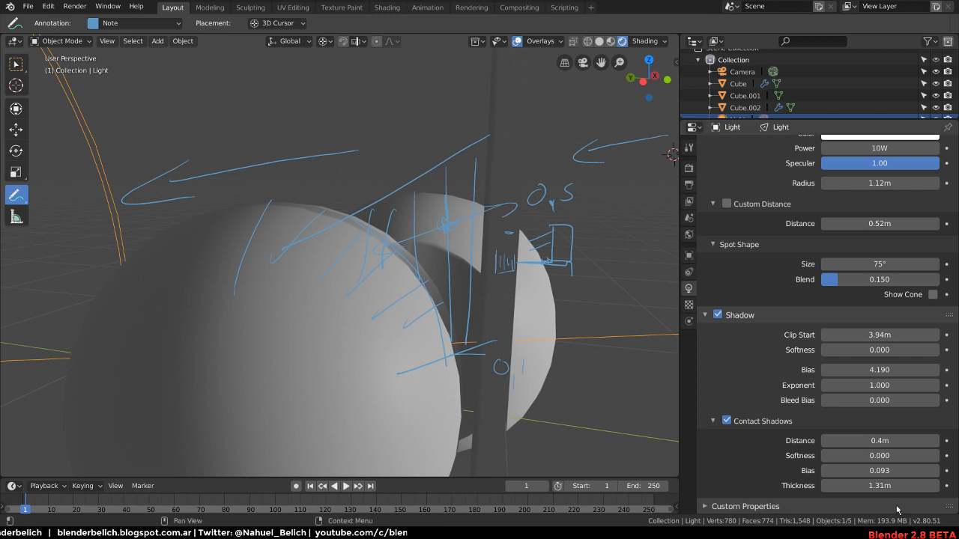
- Try a contact shadow thickness of 2.39 m and lower it to 0.31 m
{"action": "left_click_drag", "start_coordinate": [888, 486], "coordinate": [922, 482]}
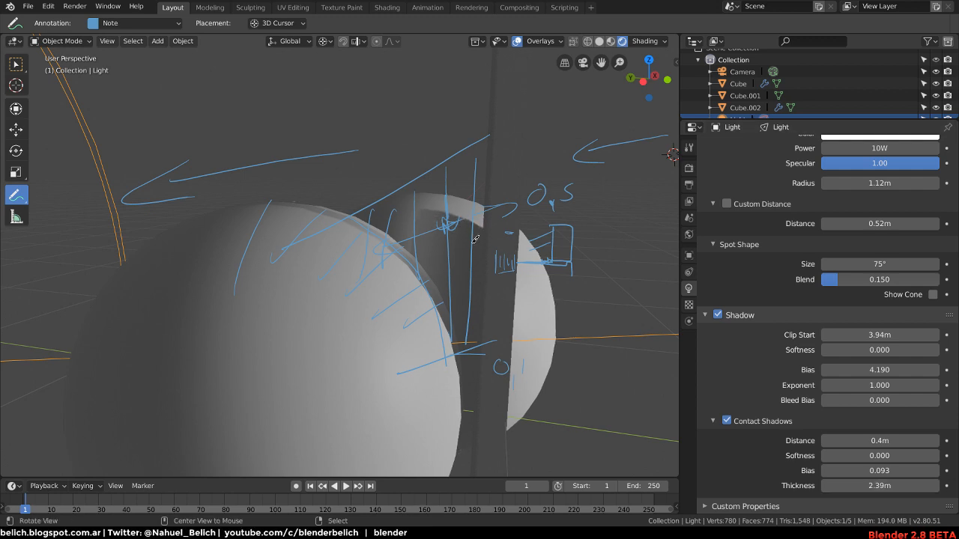
{"action": "mouse_move", "coordinate": [475, 239]}
{"action": "middle_mouse_down"}
{"action": "mouse_move", "coordinate": [408, 235]}
{"action": "mouse_move", "coordinate": [460, 224]}
{"action": "mouse_move", "coordinate": [465, 238]}
{"action": "middle_mouse_up"}
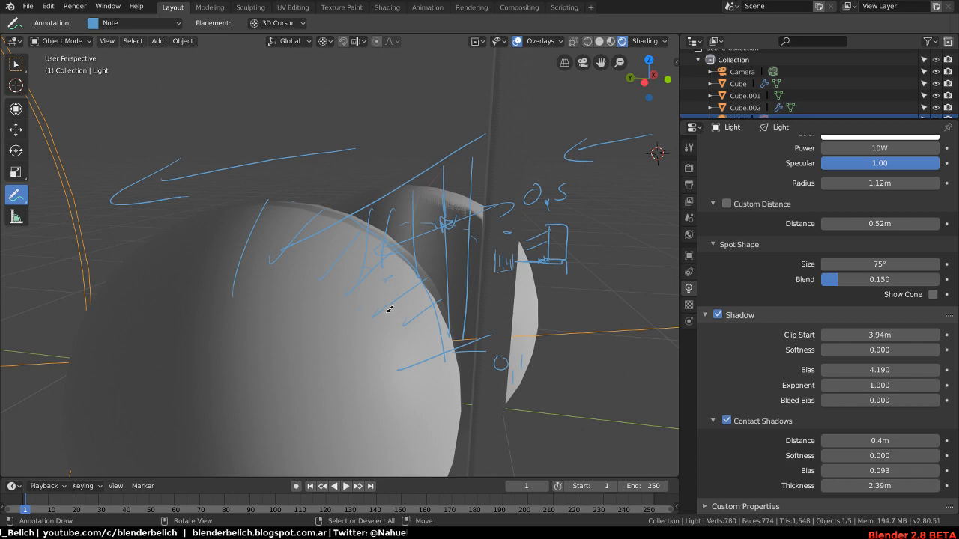
{"action": "middle_click_drag", "start_coordinate": [387, 166], "coordinate": [489, 217]}
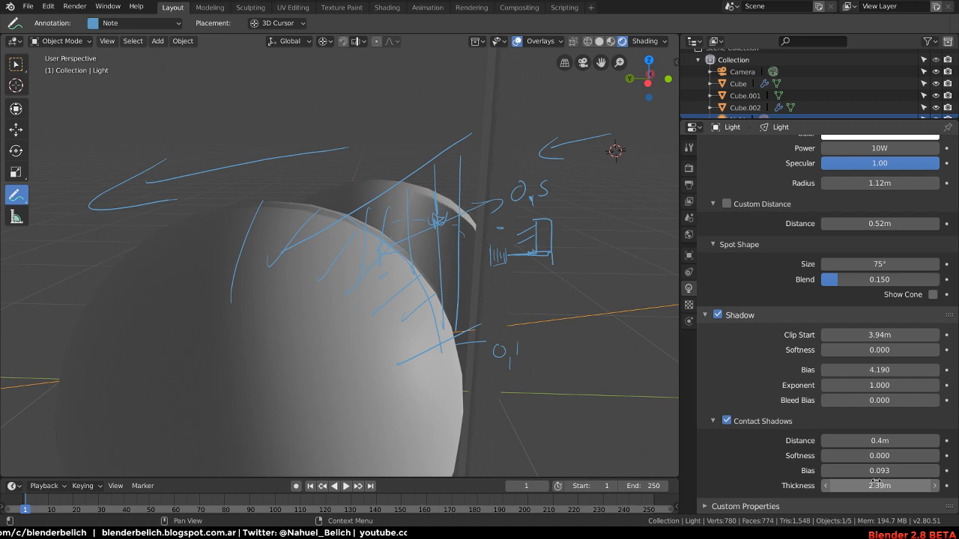
{"action": "left_click_drag", "start_coordinate": [875, 483], "coordinate": [765, 472]}
{"action": "mouse_move", "coordinate": [523, 329]}
{"action": "middle_mouse_down"}
{"action": "mouse_move", "coordinate": [479, 322]}
{"action": "mouse_move", "coordinate": [497, 327]}
{"action": "middle_mouse_up"}
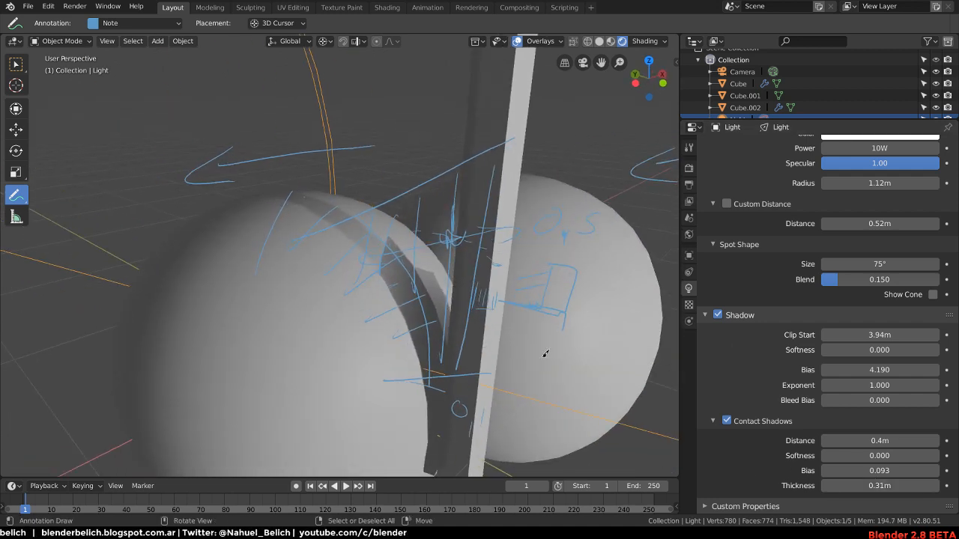
- Delete the Note annotation layer to clear all sketched strokes from the viewport
{"action": "key", "text": "n"}
{"action": "scroll", "coordinate": [621, 337], "scroll_direction": "down", "scroll_amount": 4}
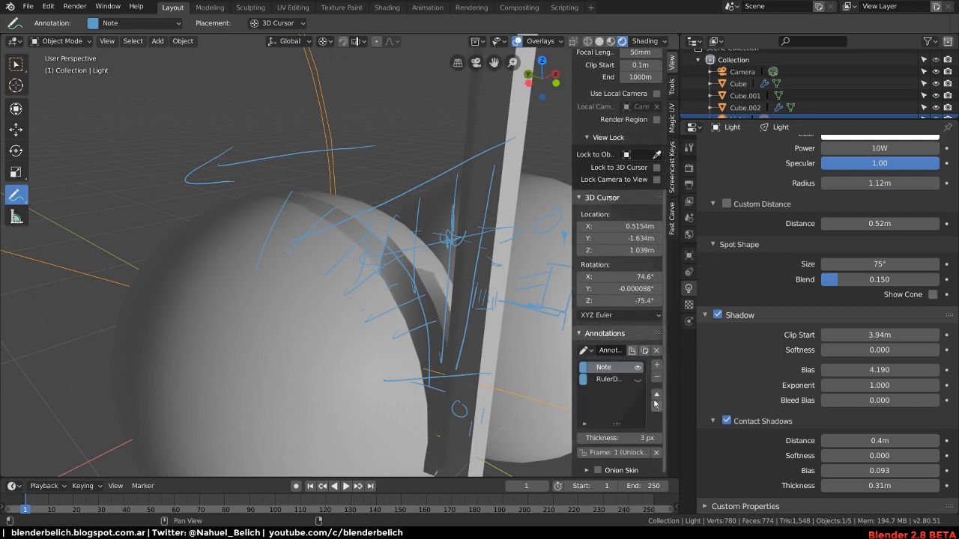
{"action": "left_click", "coordinate": [657, 377]}
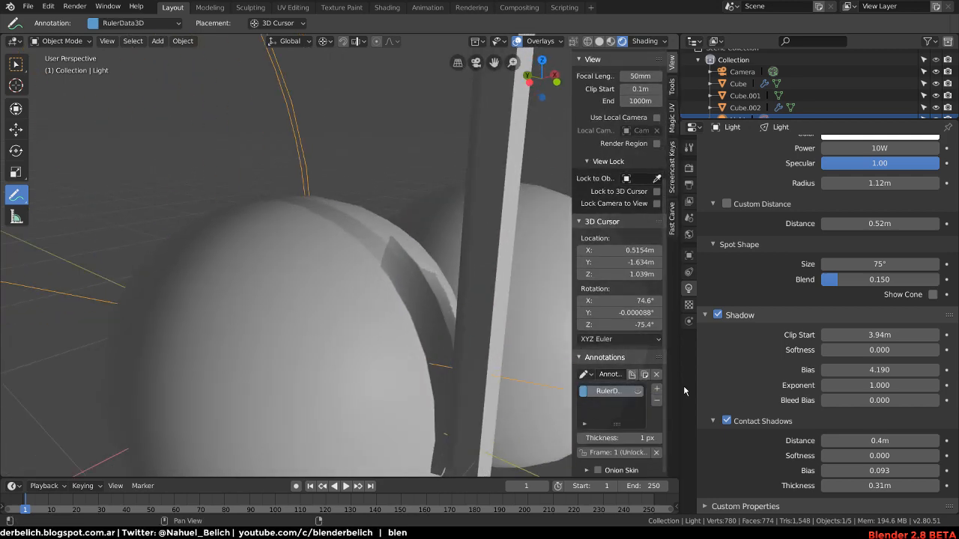
- Lower the contact shadow thickness to 0.2 m for comparison and raise it to 1.14 m
{"action": "left_click_drag", "start_coordinate": [854, 480], "coordinate": [822, 477]}
{"action": "scroll", "coordinate": [470, 284], "scroll_direction": "down", "scroll_amount": 2}
{"action": "middle_click_drag", "start_coordinate": [460, 327], "coordinate": [408, 342]}
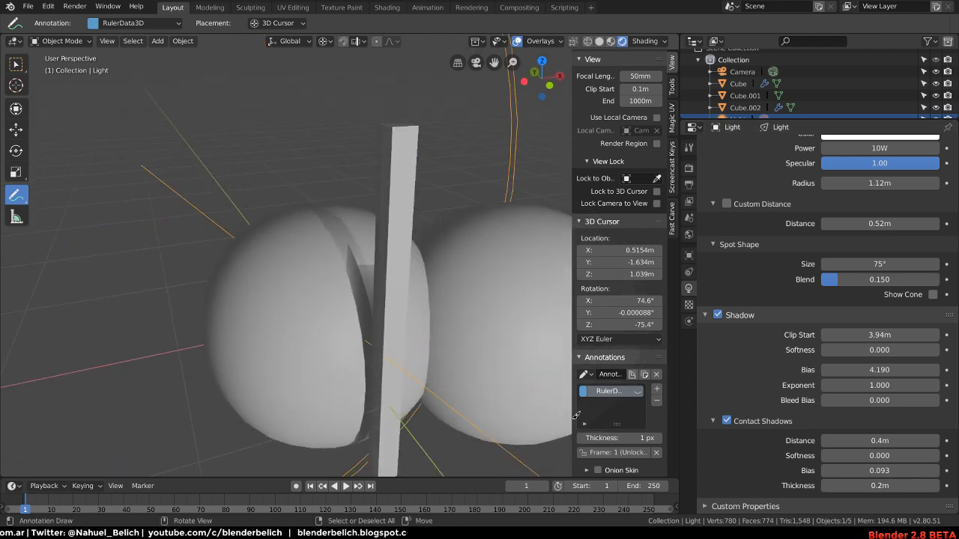
{"action": "left_click_drag", "start_coordinate": [854, 480], "coordinate": [918, 480]}
{"action": "mouse_move", "coordinate": [480, 314]}
{"action": "middle_mouse_down"}
{"action": "mouse_move", "coordinate": [520, 358]}
{"action": "mouse_move", "coordinate": [479, 334]}
{"action": "middle_mouse_up"}
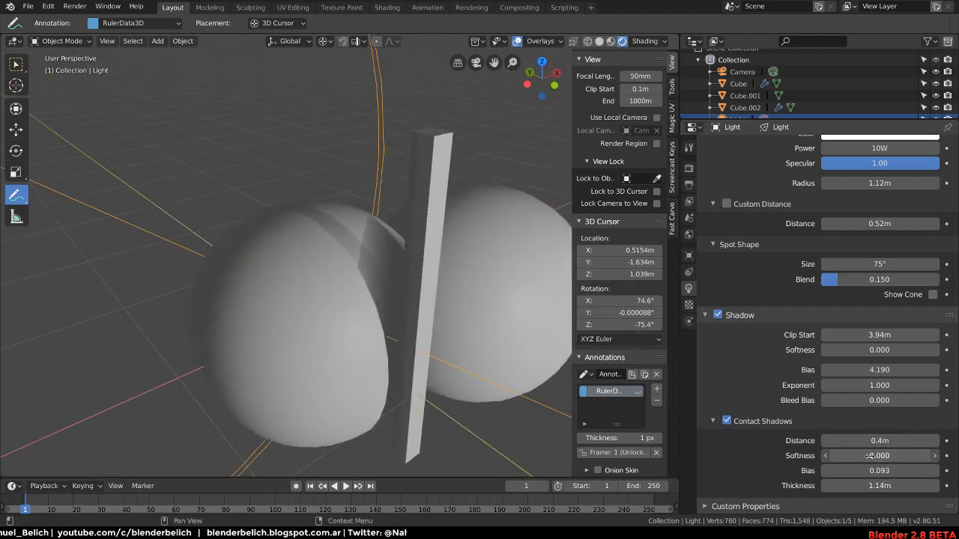
- Set the contact shadow softness to 2.800 and check the softened shadows on both spheres
{"action": "left_click_drag", "start_coordinate": [869, 455], "coordinate": [884, 455]}
{"action": "middle_click_drag", "start_coordinate": [517, 285], "coordinate": [437, 294]}
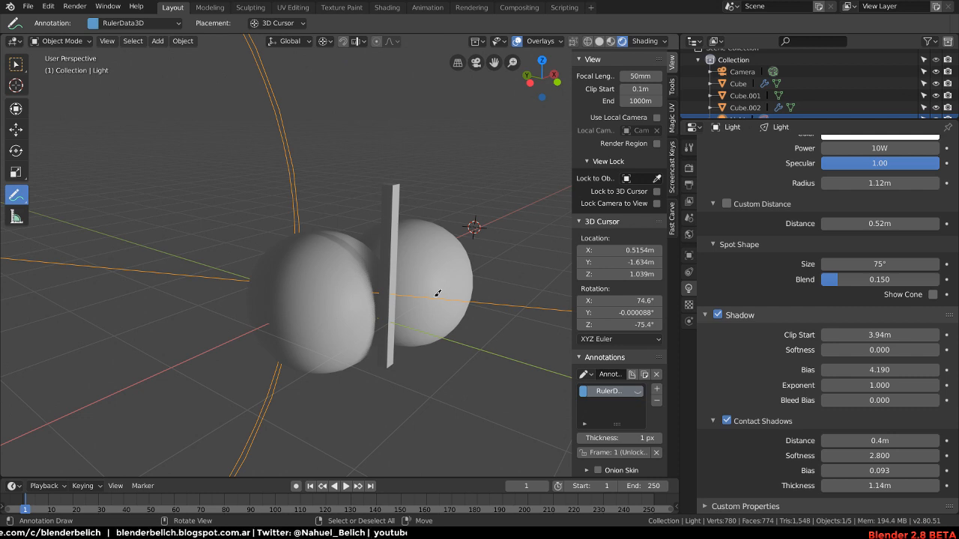
{"action": "middle_click_drag", "start_coordinate": [392, 222], "coordinate": [411, 202]}
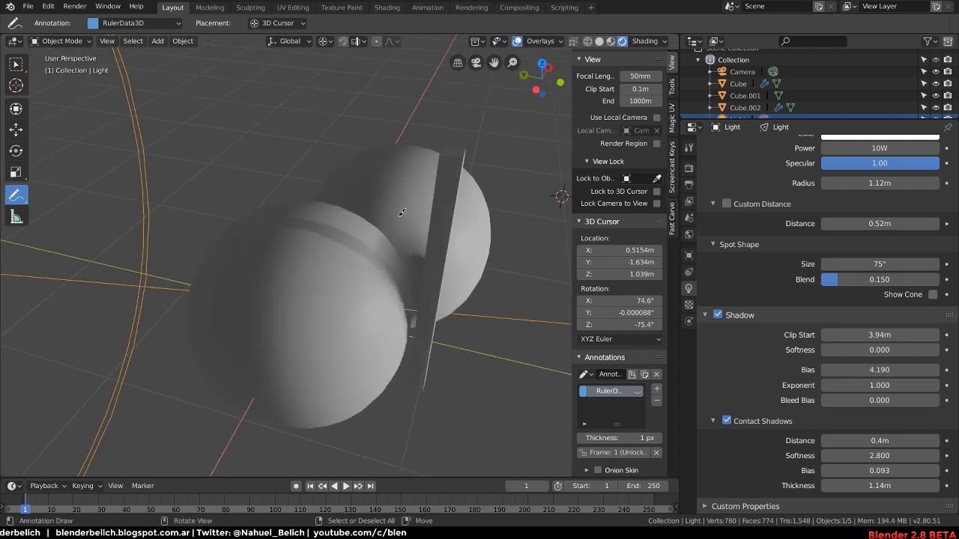
{"action": "mouse_move", "coordinate": [404, 215]}
{"action": "middle_mouse_down"}
{"action": "mouse_move", "coordinate": [389, 246]}
{"action": "mouse_move", "coordinate": [389, 228]}
{"action": "mouse_move", "coordinate": [415, 223]}
{"action": "middle_mouse_up"}
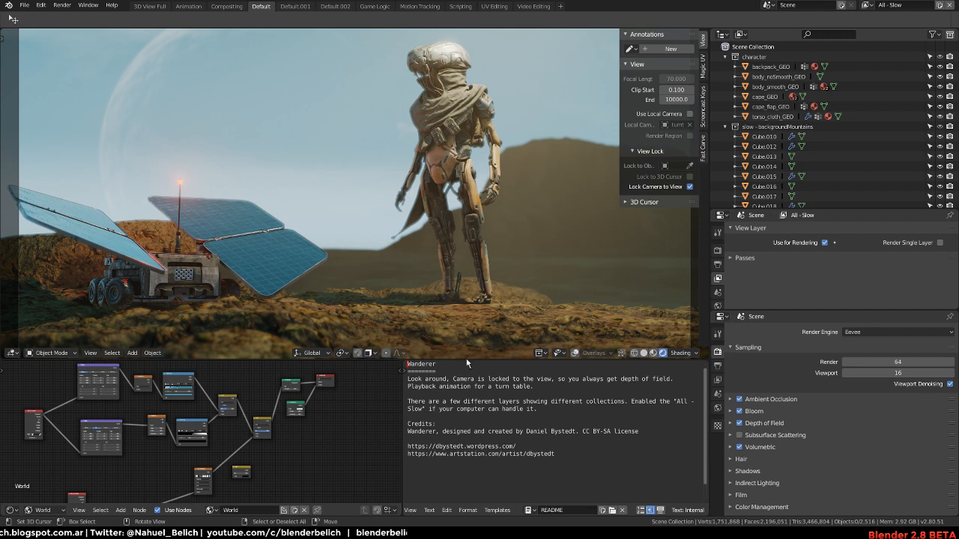
- Enlarge the 3D viewport of the Wanderer scene and examine the robot character's torso up close
{"action": "left_click_drag", "start_coordinate": [465, 360], "coordinate": [466, 443]}
{"action": "middle_click_drag", "start_coordinate": [466, 252], "coordinate": [443, 209]}
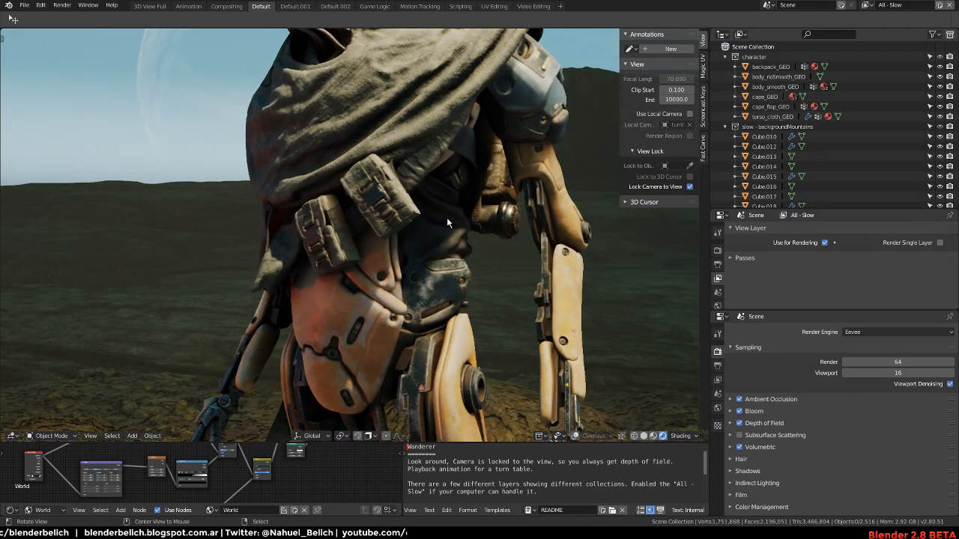
- Examine the robot's cloak and belt pouches up close, and expand the Hair and Shadows sections of the Eevee render settings
{"action": "left_click_drag", "start_coordinate": [447, 223], "coordinate": [392, 292], "text": "alt+shift"}
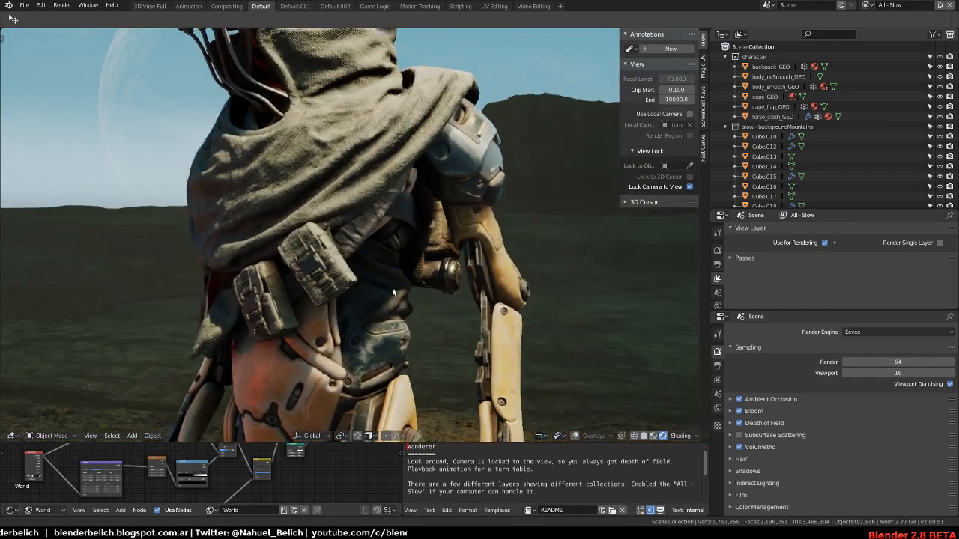
{"action": "middle_click_drag", "start_coordinate": [392, 292], "coordinate": [462, 130], "text": "ctrl"}
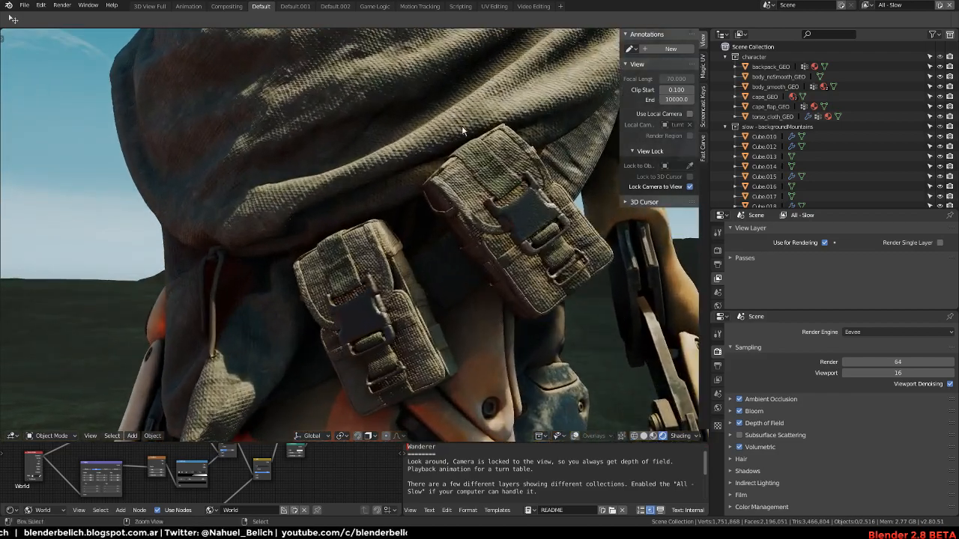
{"action": "middle_click_drag", "start_coordinate": [530, 229], "coordinate": [461, 330], "text": "ctrl"}
{"action": "key", "text": "alt+a"}
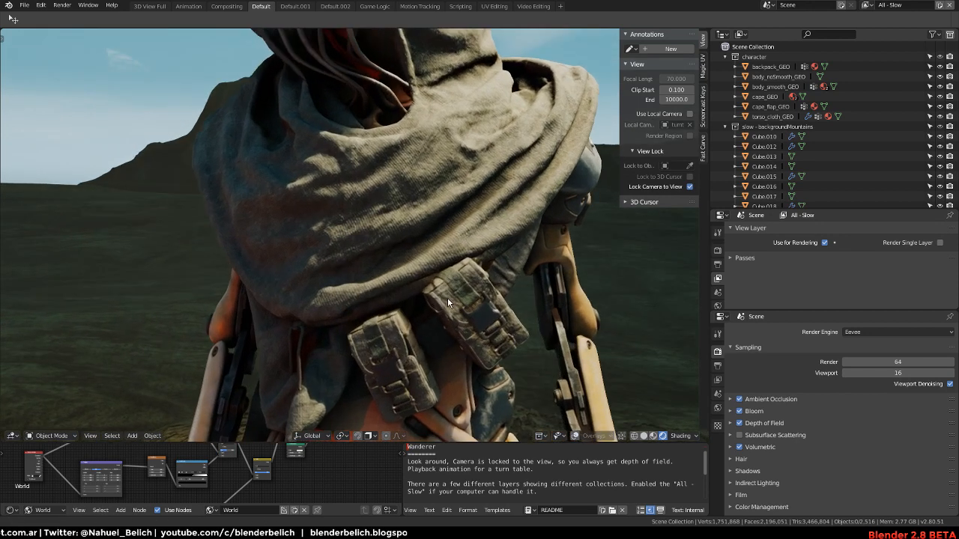
{"action": "left_click", "coordinate": [750, 460]}
{"action": "left_click", "coordinate": [748, 500]}
{"action": "scroll", "coordinate": [752, 479], "scroll_direction": "down", "scroll_amount": 5}
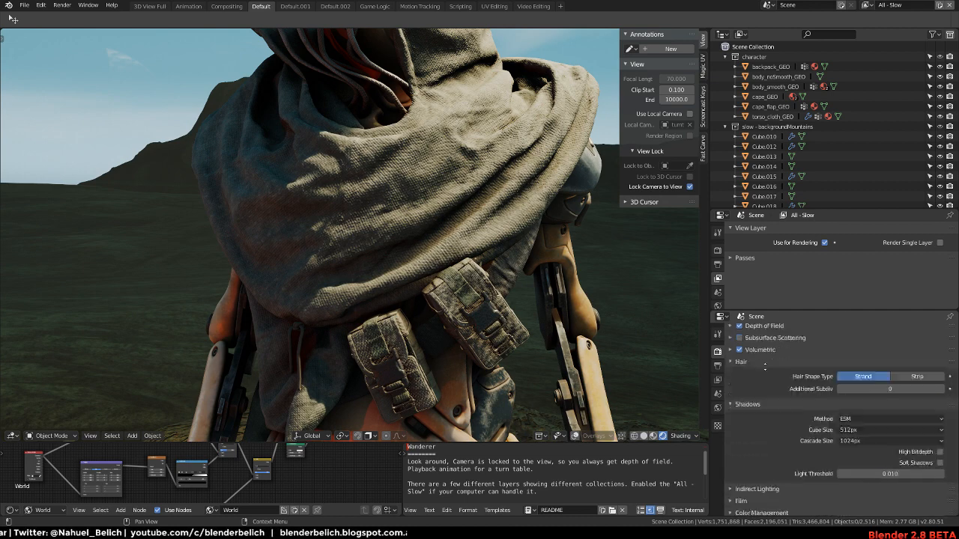
{"action": "middle_click_drag", "start_coordinate": [877, 391], "coordinate": [869, 424], "text": "ctrl"}
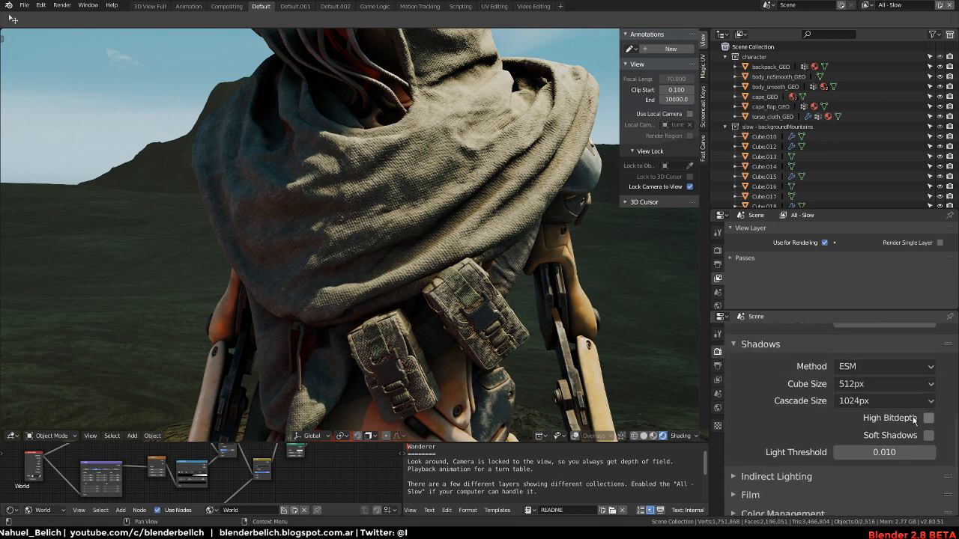
{"action": "left_click", "coordinate": [888, 367]}
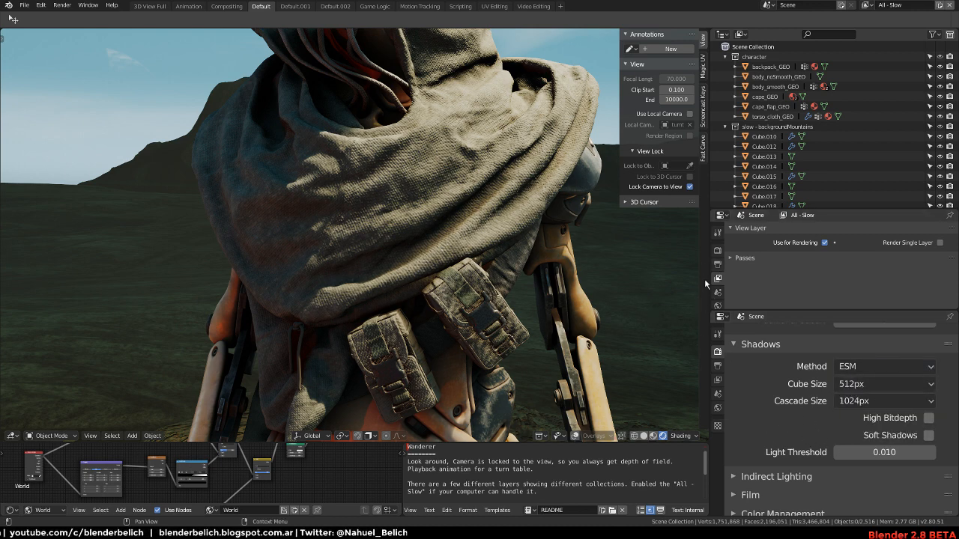
- Select the area light above the robot and bring up its Shadow and Contact Shadows settings in an enlarged properties editor
{"action": "middle_click_drag", "start_coordinate": [590, 303], "coordinate": [570, 296], "text": "shift"}
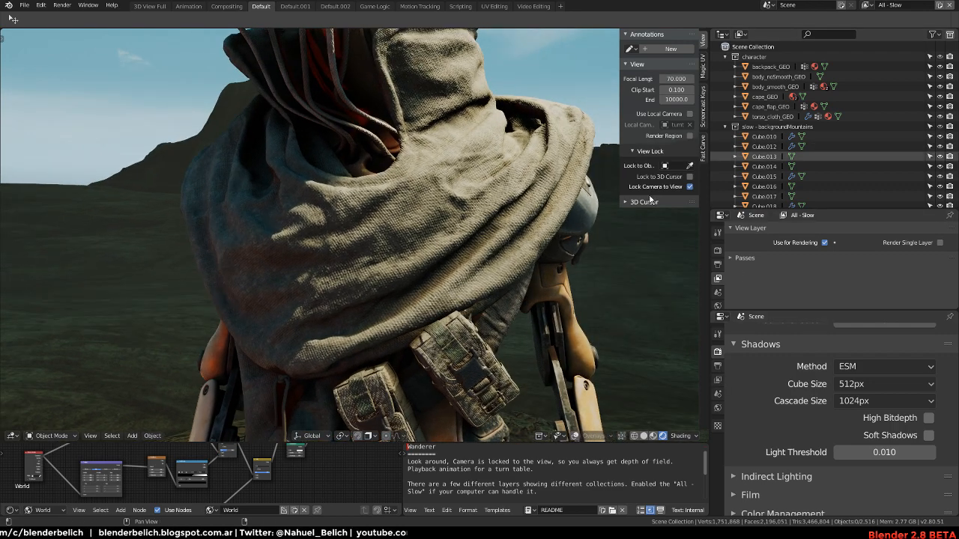
{"action": "scroll", "coordinate": [572, 208], "scroll_direction": "down", "scroll_amount": 10}
{"action": "scroll", "coordinate": [550, 239], "scroll_direction": "up", "scroll_amount": 3}
{"action": "scroll", "coordinate": [530, 274], "scroll_direction": "down", "scroll_amount": 4}
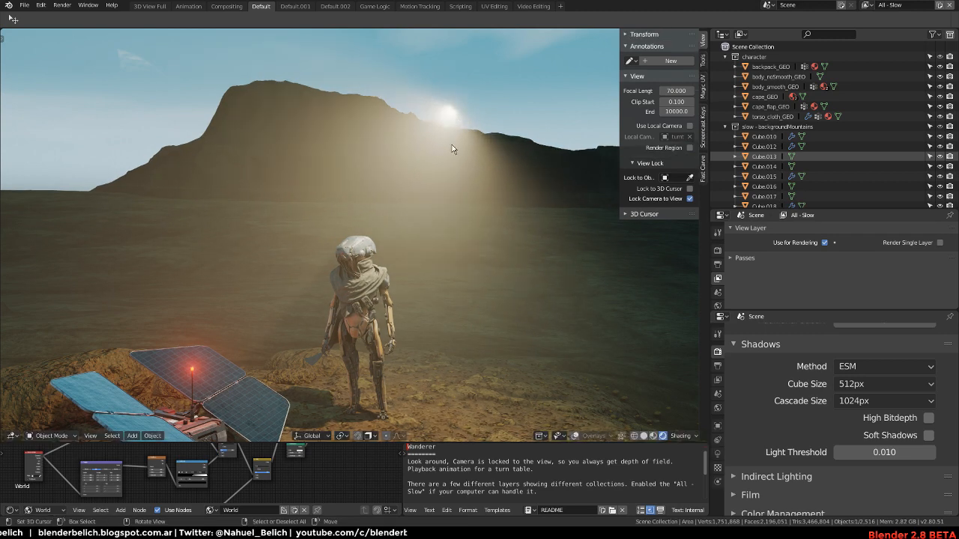
{"action": "scroll", "coordinate": [442, 256], "scroll_direction": "up", "scroll_amount": 5}
{"action": "middle_click_drag", "start_coordinate": [431, 296], "coordinate": [606, 208]}
{"action": "scroll", "coordinate": [417, 349], "scroll_direction": "up", "scroll_amount": 3}
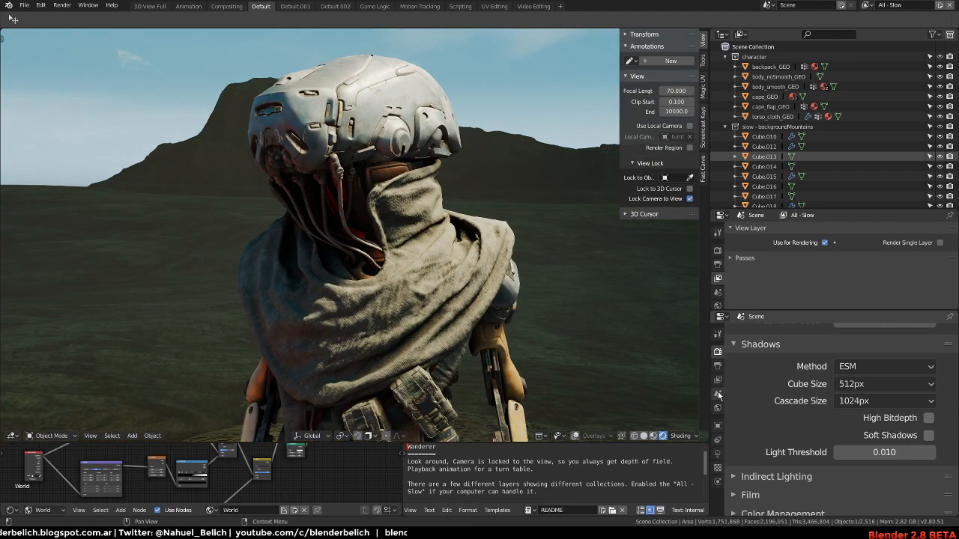
{"action": "left_click", "coordinate": [718, 454]}
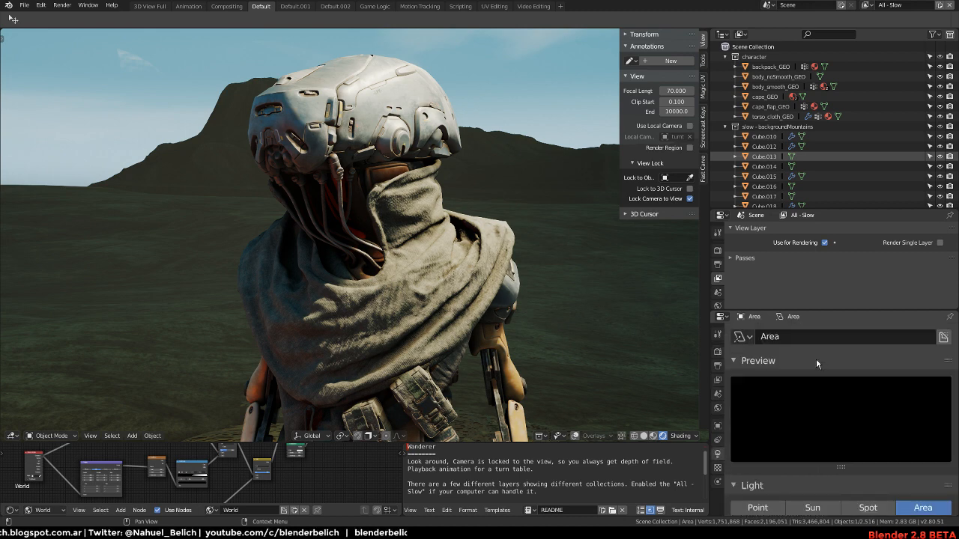
{"action": "scroll", "coordinate": [818, 338], "scroll_direction": "down", "scroll_amount": 4}
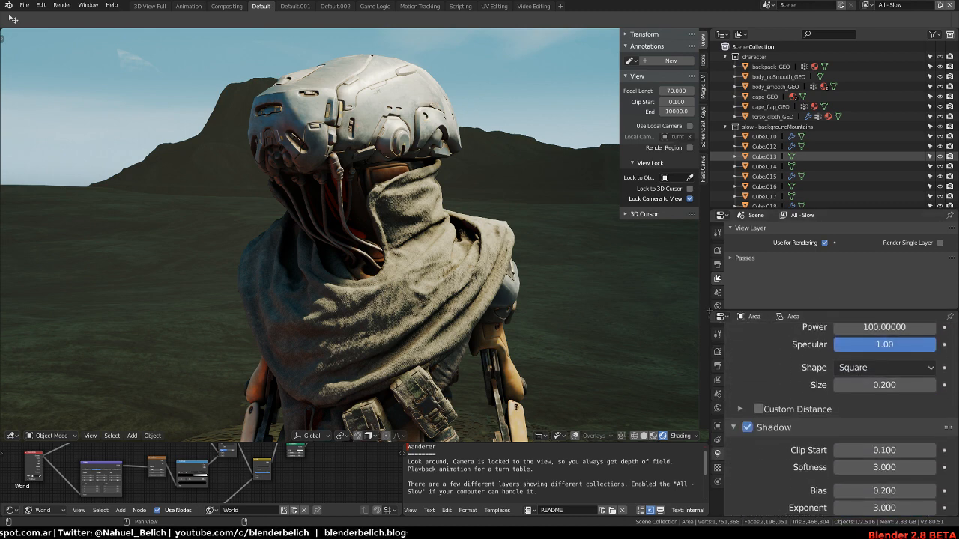
{"action": "left_click_drag", "start_coordinate": [709, 310], "coordinate": [718, 264]}
{"action": "scroll", "coordinate": [765, 352], "scroll_direction": "down", "scroll_amount": 2}
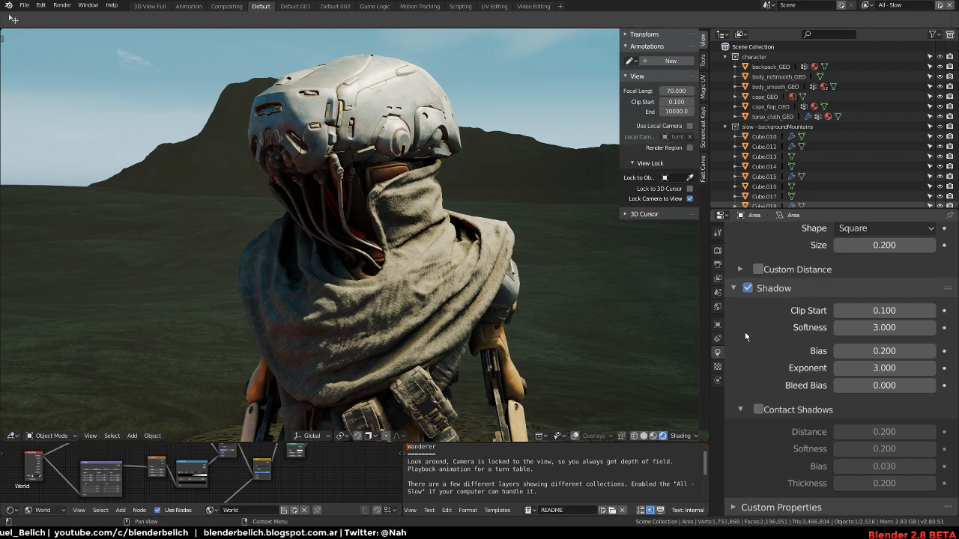
- Try the area light's shadow softness at 0 and at 6.4, comparing the shadows on the robot's cloak
{"action": "left_click", "coordinate": [840, 328]}
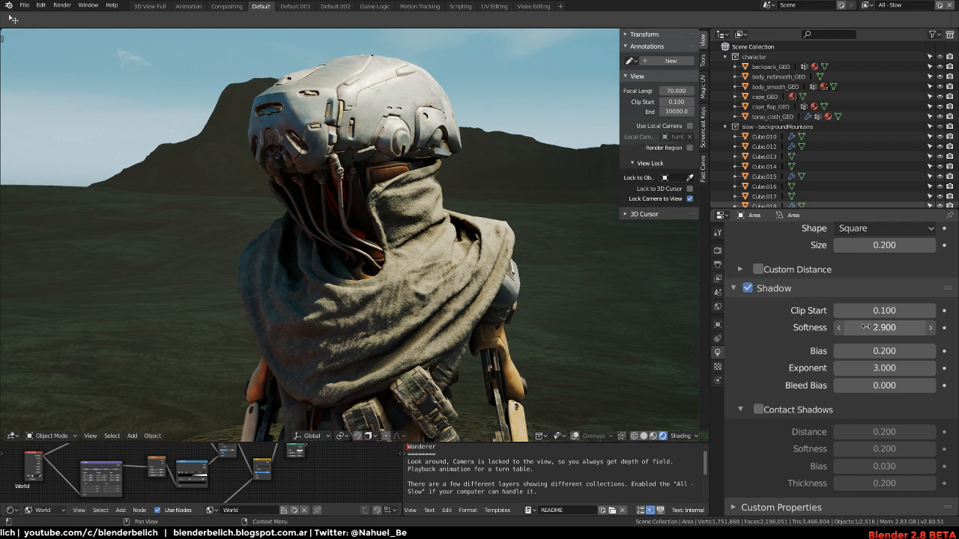
{"action": "left_click", "coordinate": [840, 327]}
{"action": "left_click", "coordinate": [841, 327]}
{"action": "scroll", "coordinate": [457, 267], "scroll_direction": "up", "scroll_amount": 4}
{"action": "middle_click_drag", "start_coordinate": [457, 267], "coordinate": [488, 265]}
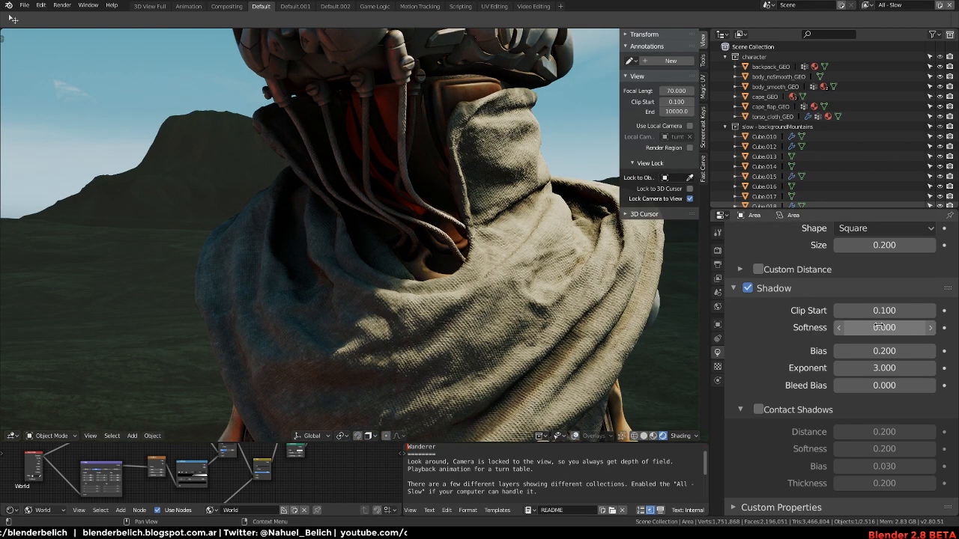
{"action": "mouse_move", "coordinate": [880, 326]}
{"action": "left_mouse_down"}
{"action": "mouse_move", "coordinate": [913, 325]}
{"action": "mouse_move", "coordinate": [894, 327]}
{"action": "left_mouse_up"}
{"action": "middle_click_drag", "start_coordinate": [522, 325], "coordinate": [517, 321]}
{"action": "scroll", "coordinate": [517, 321], "scroll_direction": "down", "scroll_amount": 4}
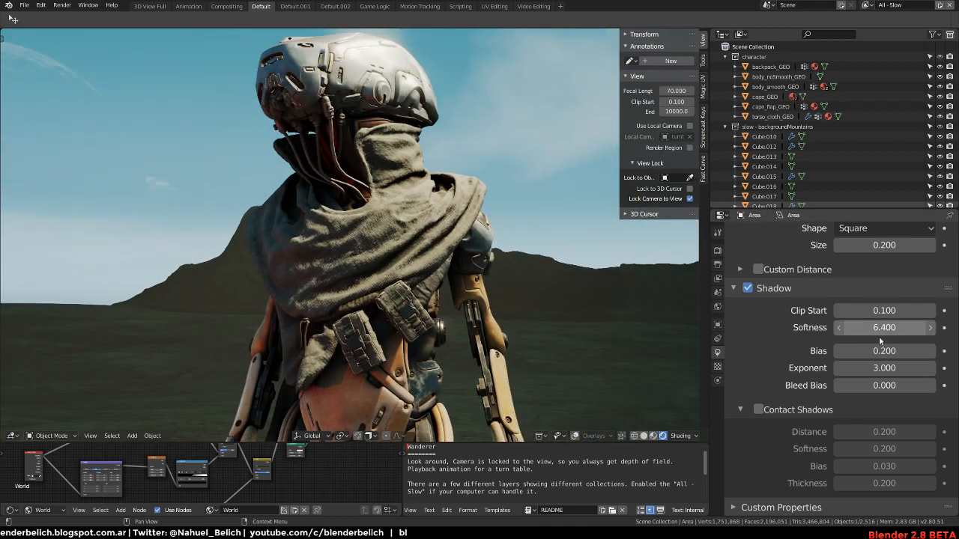
- Set the area light's shadow softness to 2
{"action": "left_click", "coordinate": [881, 332]}
{"action": "type", "text": "2"}
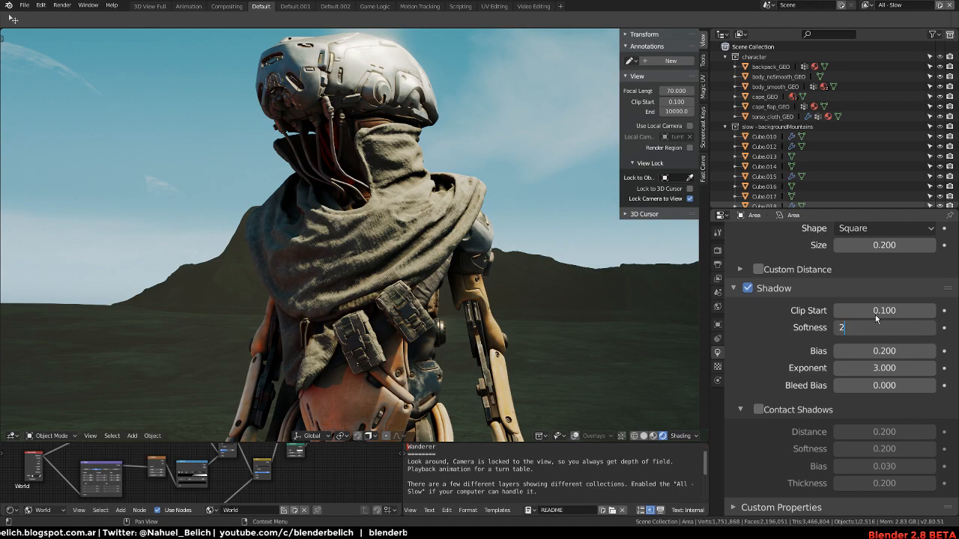
{"action": "key", "text": "Return"}
- Enable contact shadows on the area light and examine the belt pouches and their buckles up close
{"action": "middle_click_drag", "start_coordinate": [461, 315], "coordinate": [433, 249]}
{"action": "scroll", "coordinate": [443, 261], "scroll_direction": "up", "scroll_amount": 4}
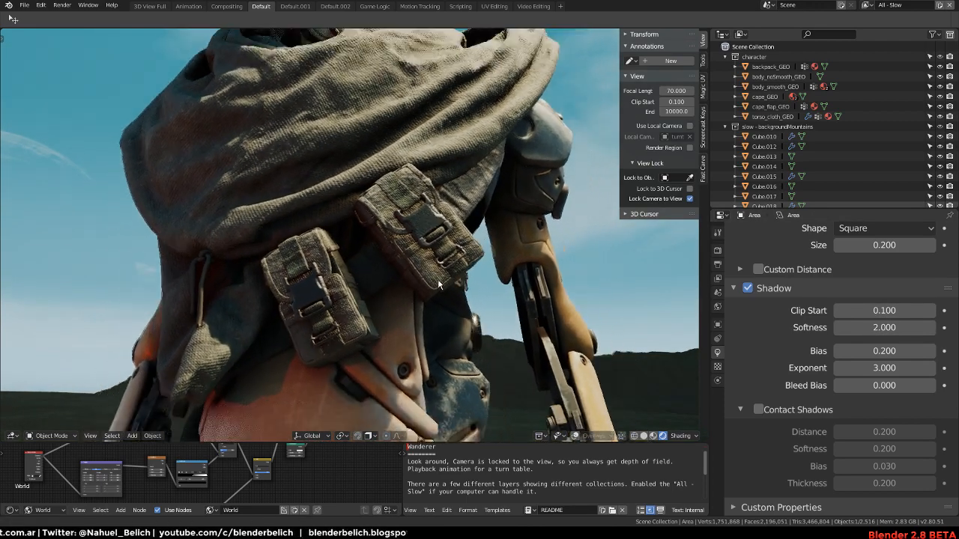
{"action": "scroll", "coordinate": [439, 281], "scroll_direction": "down", "scroll_amount": 1}
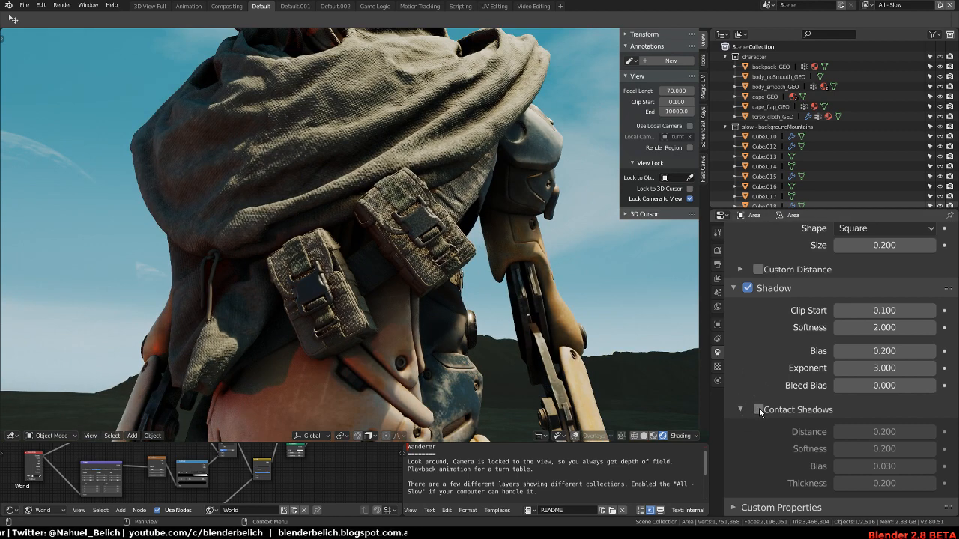
{"action": "left_click", "coordinate": [759, 409]}
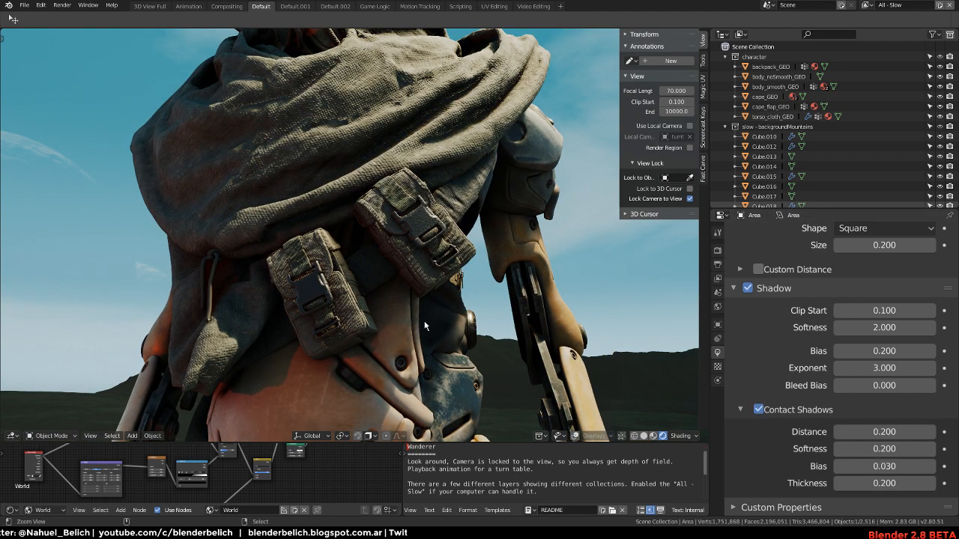
{"action": "scroll", "coordinate": [440, 287], "scroll_direction": "up", "scroll_amount": 3}
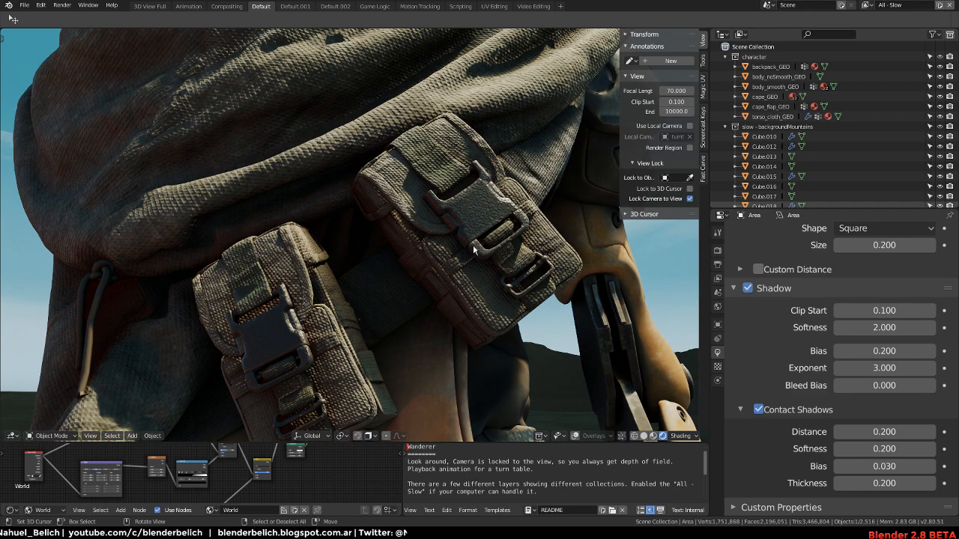
{"action": "middle_click_drag", "start_coordinate": [465, 257], "coordinate": [453, 252]}
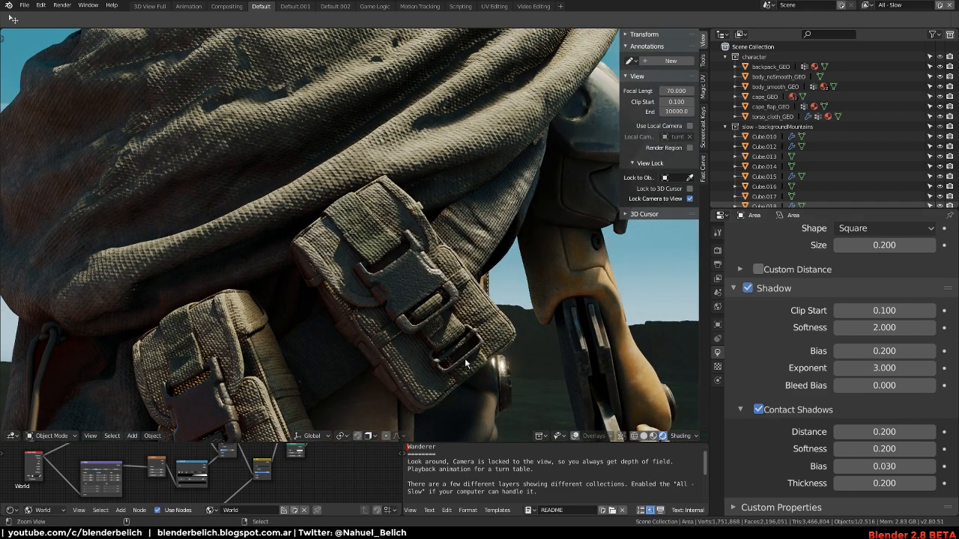
{"action": "left_click_drag", "start_coordinate": [480, 375], "coordinate": [457, 322], "text": "ctrl+alt"}
{"action": "left_click_drag", "start_coordinate": [442, 424], "coordinate": [437, 317], "text": "alt+shift"}
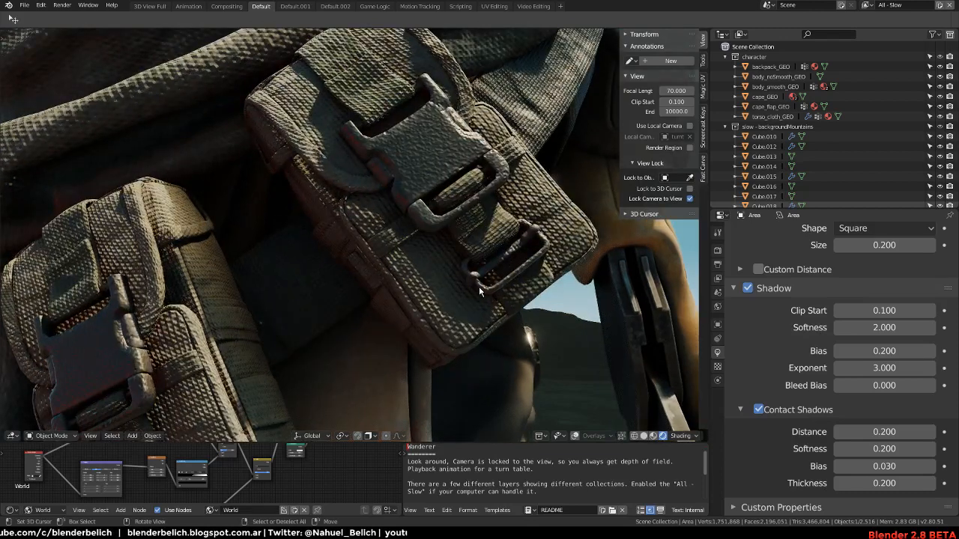
- Toggle the area light's contact shadows off and on to compare the pouches and torso, leaving them disabled
{"action": "left_click", "coordinate": [758, 409]}
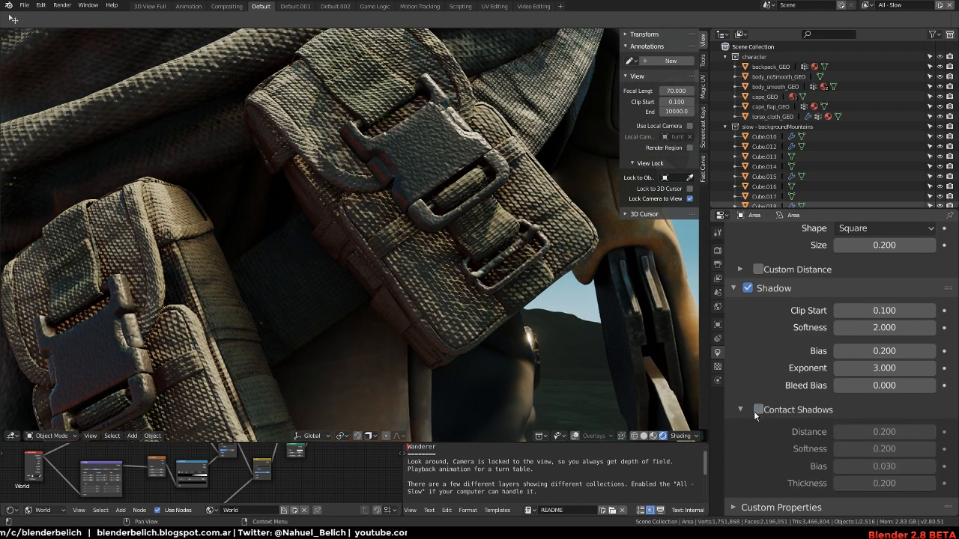
{"action": "left_click", "coordinate": [758, 409]}
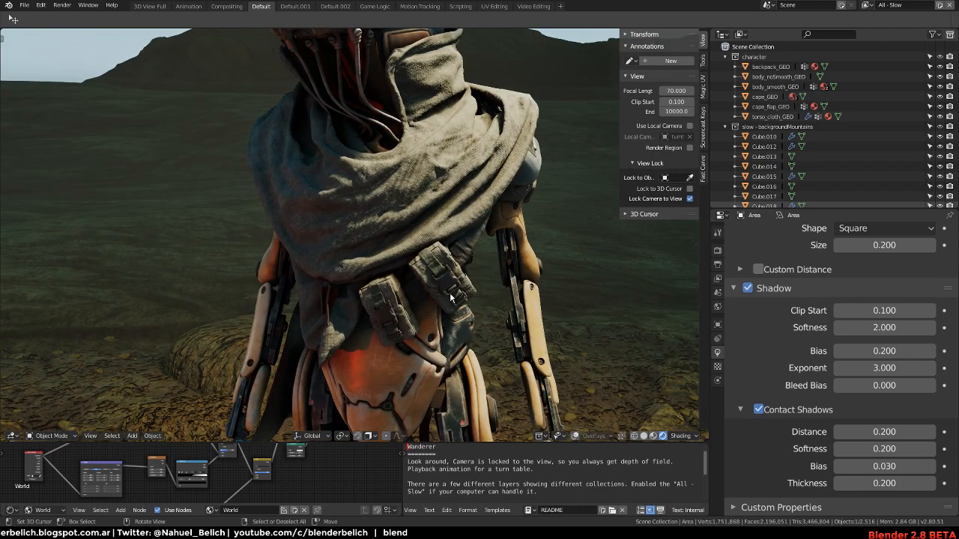
{"action": "middle_click_drag", "start_coordinate": [465, 313], "coordinate": [481, 302]}
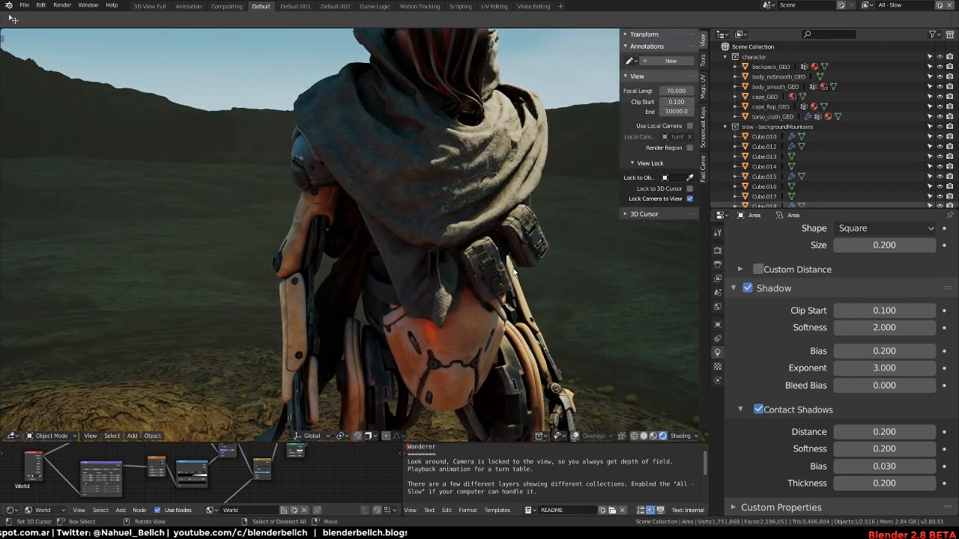
{"action": "middle_click_drag", "start_coordinate": [515, 277], "coordinate": [411, 336]}
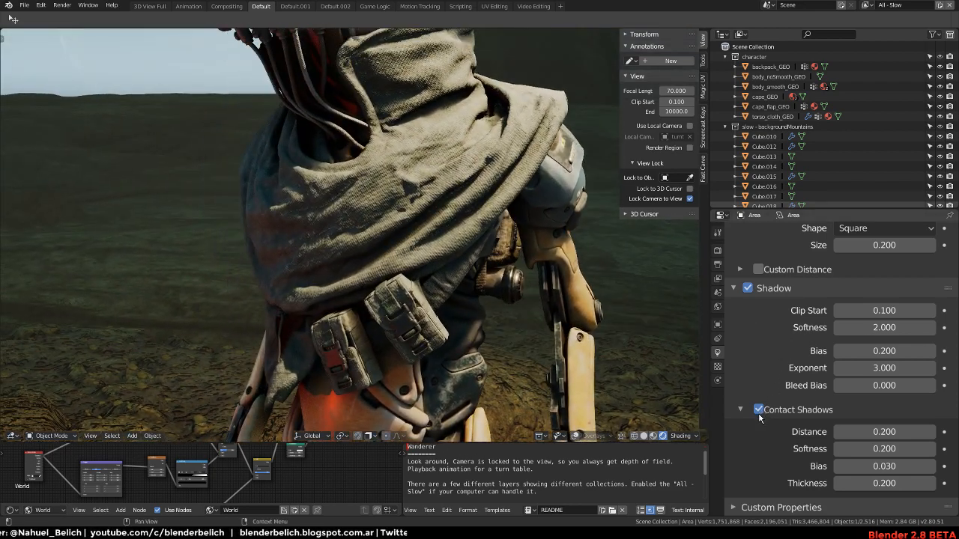
{"action": "left_click", "coordinate": [759, 411]}
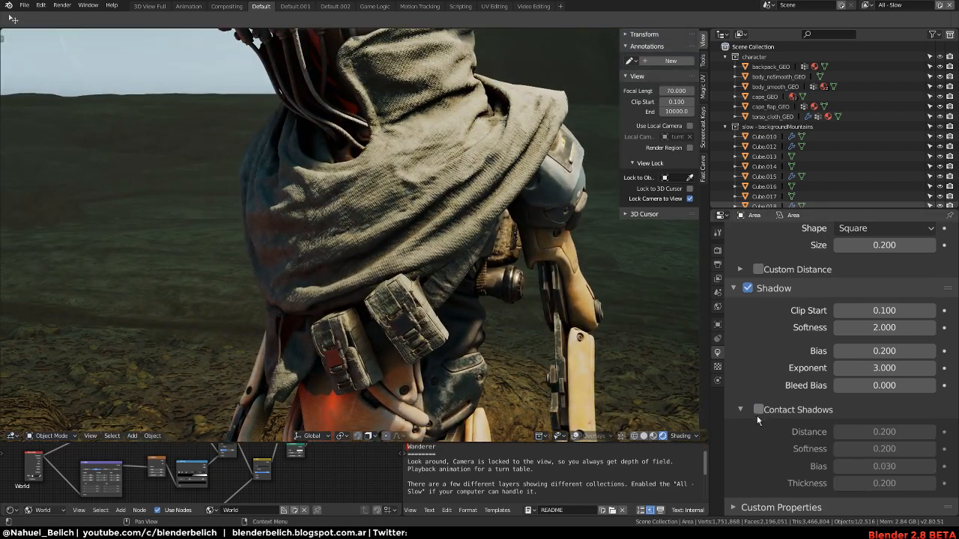
{"action": "middle_click_drag", "start_coordinate": [533, 321], "coordinate": [537, 283]}
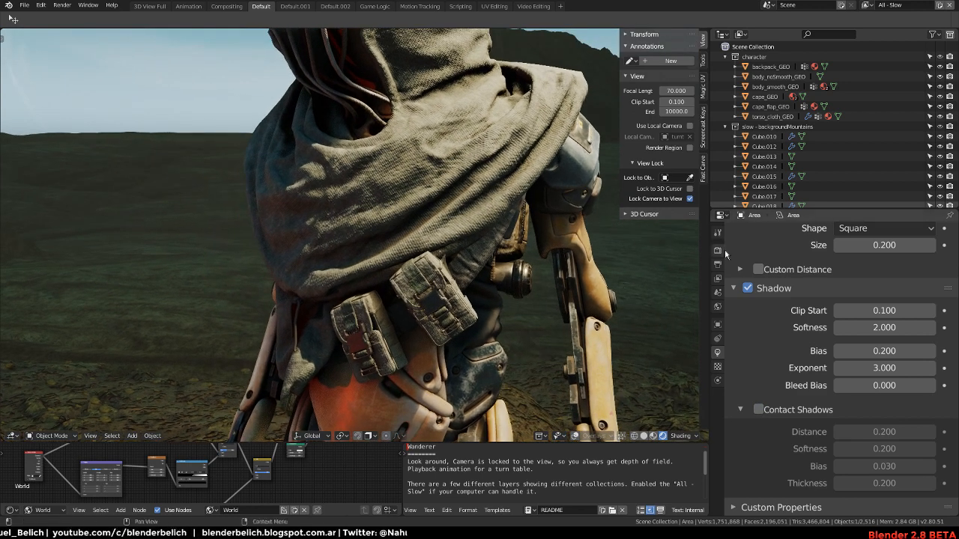
- Set the Eevee render shadow method to VSM and the cube shadow size to 1024px
{"action": "left_click", "coordinate": [718, 251]}
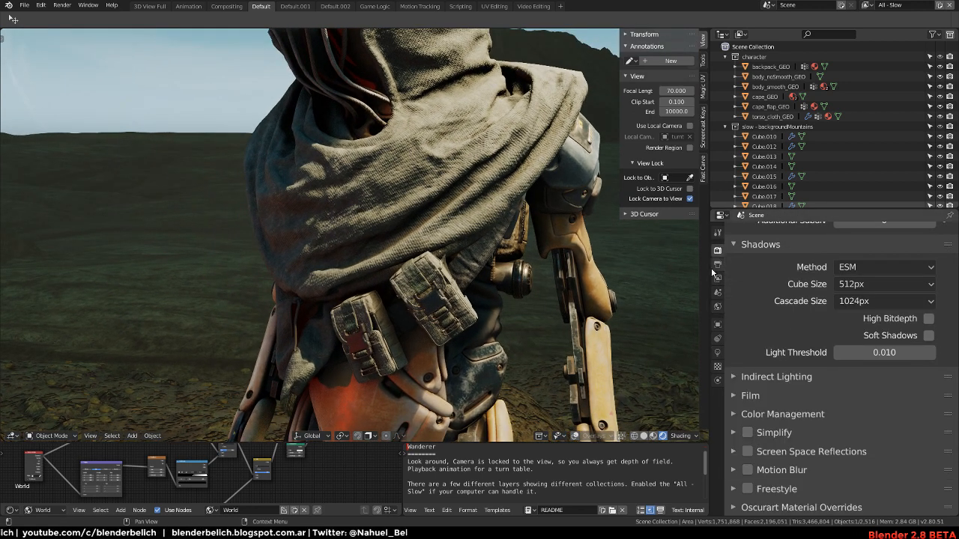
{"action": "left_click", "coordinate": [884, 266]}
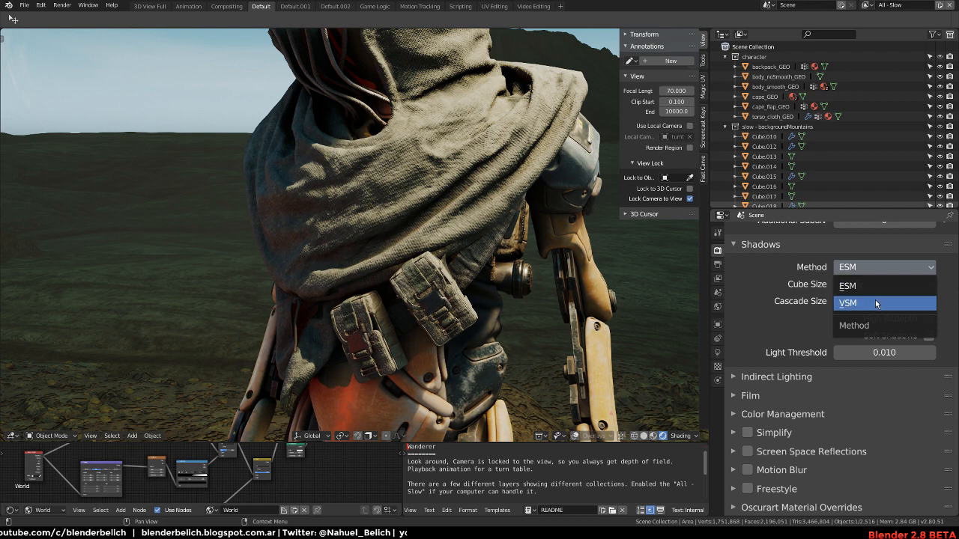
{"action": "left_click", "coordinate": [876, 303]}
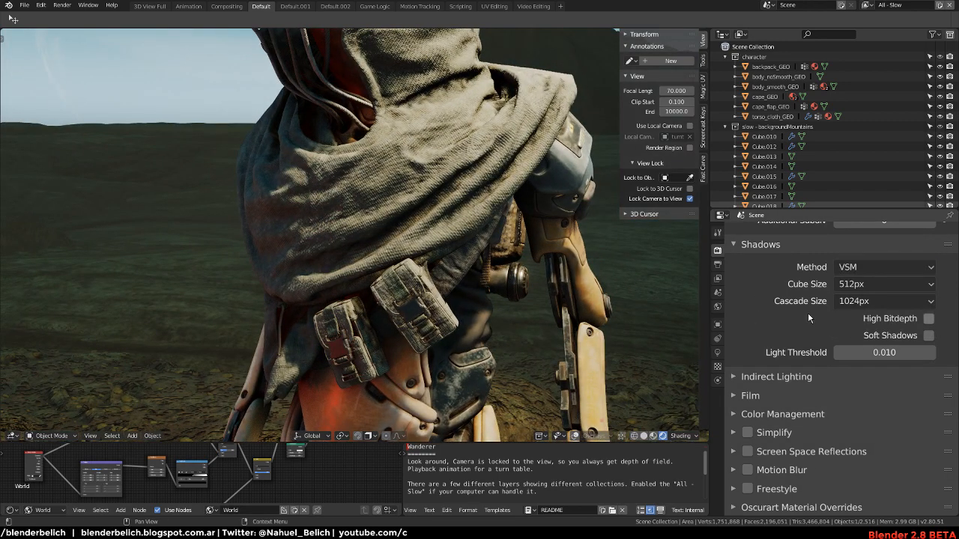
{"action": "left_click", "coordinate": [888, 284]}
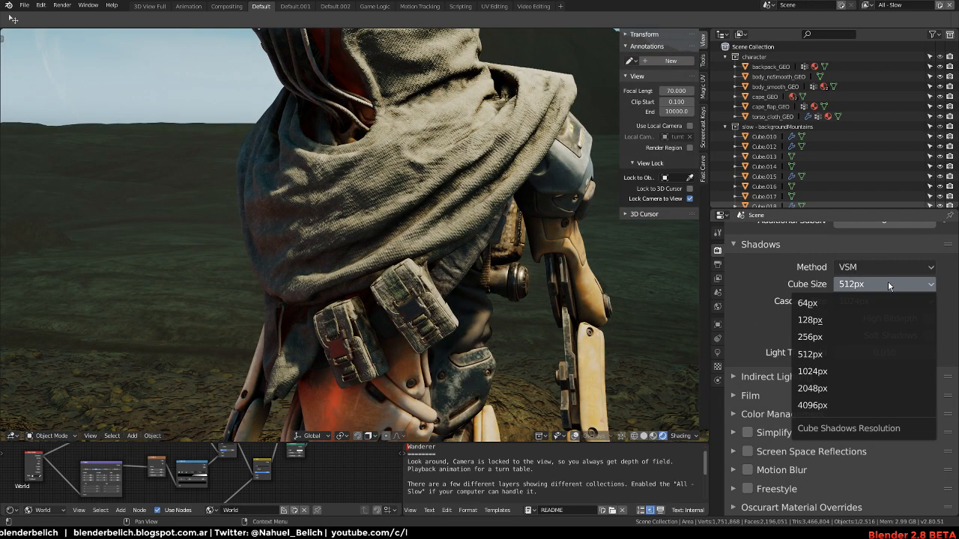
{"action": "left_click", "coordinate": [858, 372]}
- Switch High Bitdepth shadows on and off again while comparing the shadows on the cloak and pouches
{"action": "middle_click_drag", "start_coordinate": [685, 316], "coordinate": [517, 315]}
{"action": "scroll", "coordinate": [518, 245], "scroll_direction": "up", "scroll_amount": 4}
{"action": "middle_click_drag", "start_coordinate": [518, 246], "coordinate": [510, 219]}
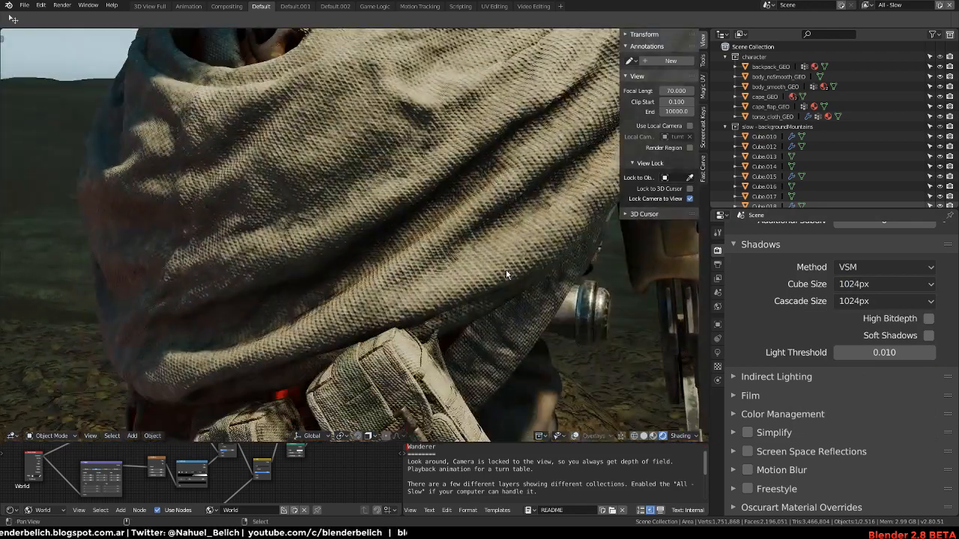
{"action": "middle_click_drag", "start_coordinate": [507, 275], "coordinate": [488, 248], "text": "shift"}
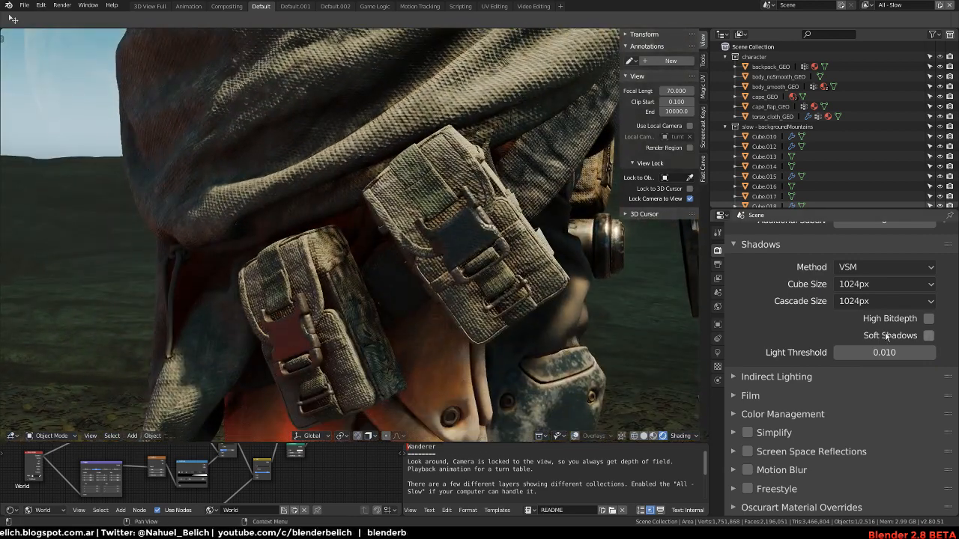
{"action": "left_click", "coordinate": [929, 319]}
{"action": "left_click", "coordinate": [929, 319]}
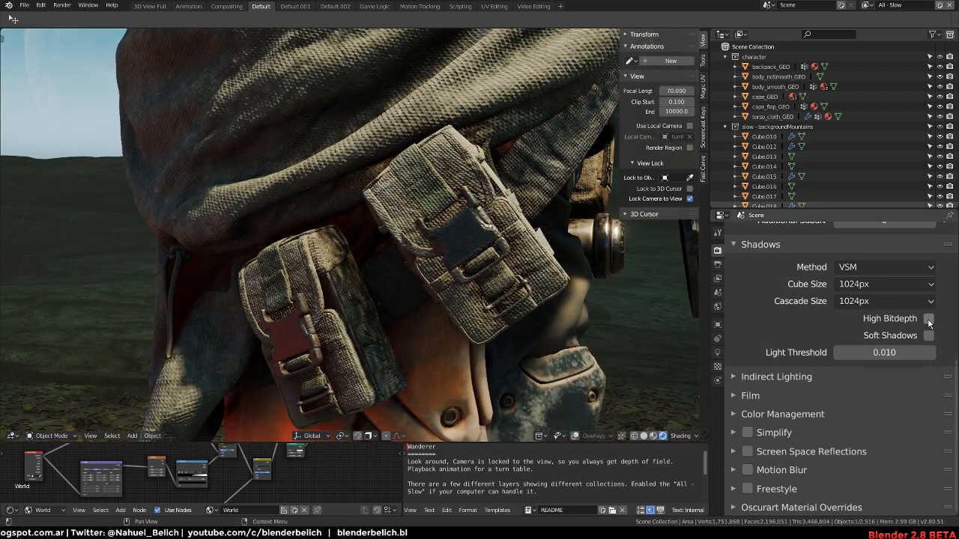
- Enable High Bitdepth and Soft Shadows in the render shadow settings and examine the pouches and torso
{"action": "left_click", "coordinate": [928, 319]}
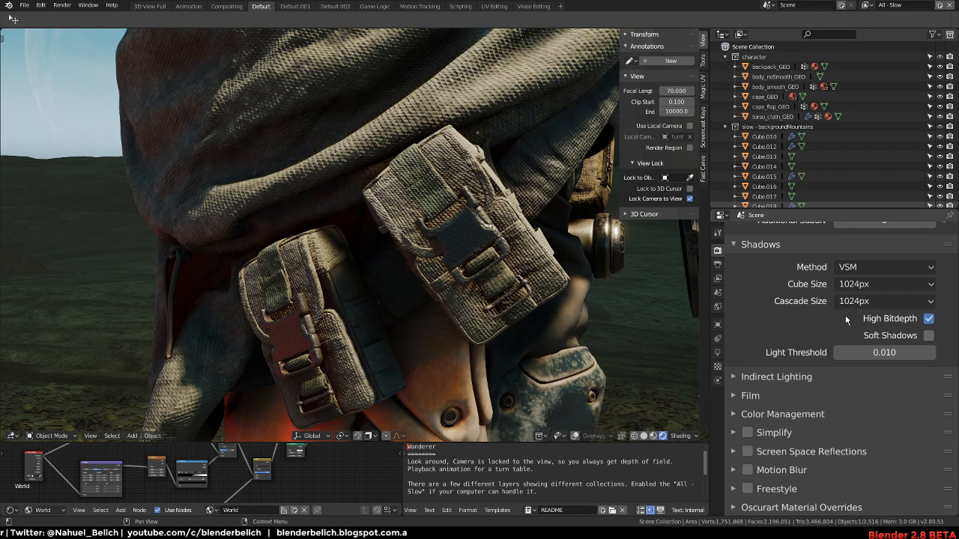
{"action": "left_click", "coordinate": [929, 336]}
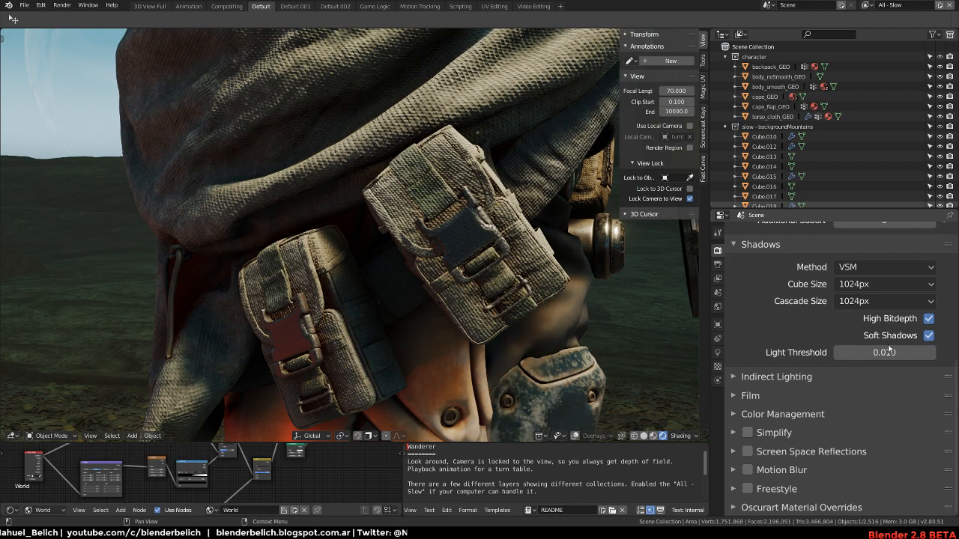
{"action": "middle_click_drag", "start_coordinate": [532, 337], "coordinate": [528, 283]}
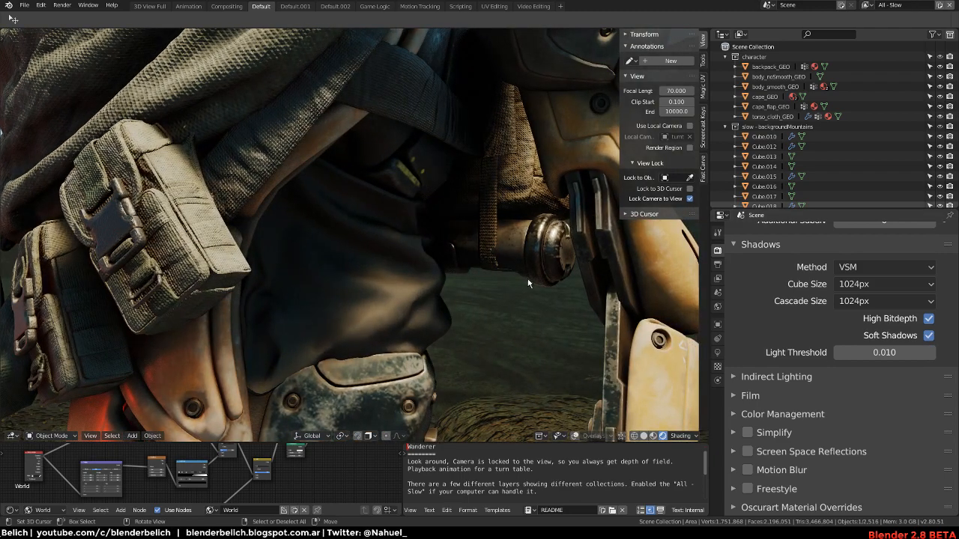
{"action": "scroll", "coordinate": [355, 279], "scroll_direction": "down", "scroll_amount": 6}
{"action": "middle_click_drag", "start_coordinate": [355, 279], "coordinate": [449, 283]}
{"action": "scroll", "coordinate": [440, 302], "scroll_direction": "up", "scroll_amount": 2}
{"action": "scroll", "coordinate": [449, 282], "scroll_direction": "up", "scroll_amount": 1}
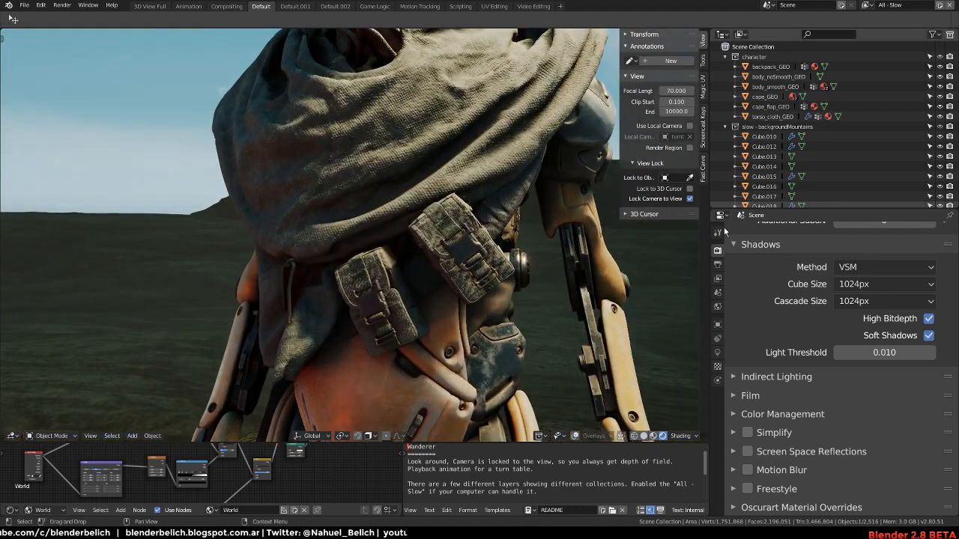
{"action": "middle_click_drag", "start_coordinate": [524, 292], "coordinate": [591, 307]}
- Raise the area light's shadow Bleed Bias to 0.570 and further to 1.000 while comparing the pouches up close
{"action": "left_click", "coordinate": [717, 352]}
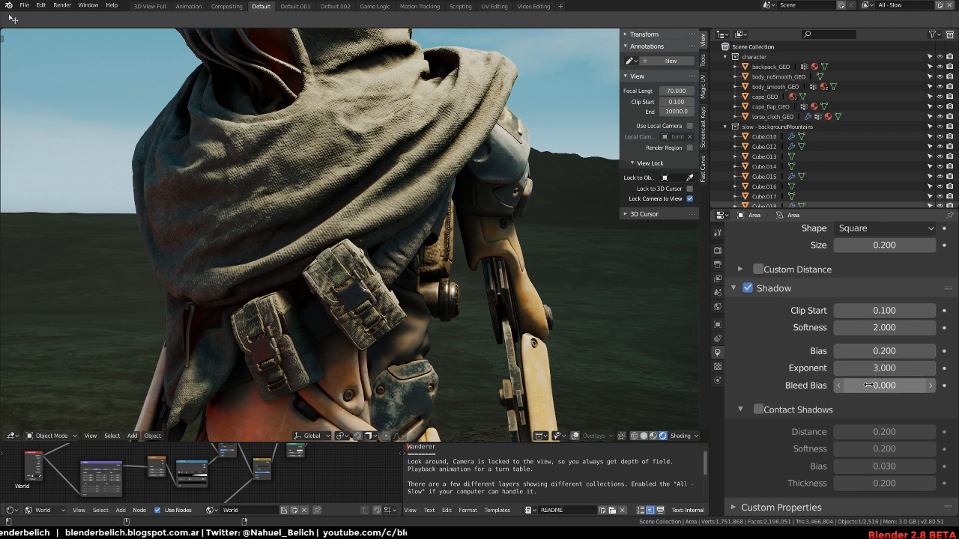
{"action": "left_click_drag", "start_coordinate": [880, 386], "coordinate": [909, 384]}
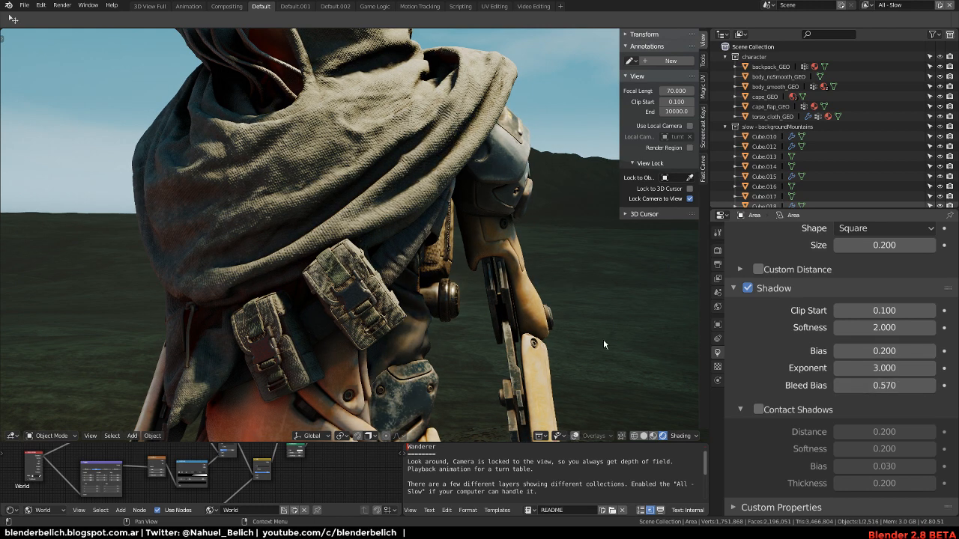
{"action": "middle_click_drag", "start_coordinate": [603, 339], "coordinate": [441, 257]}
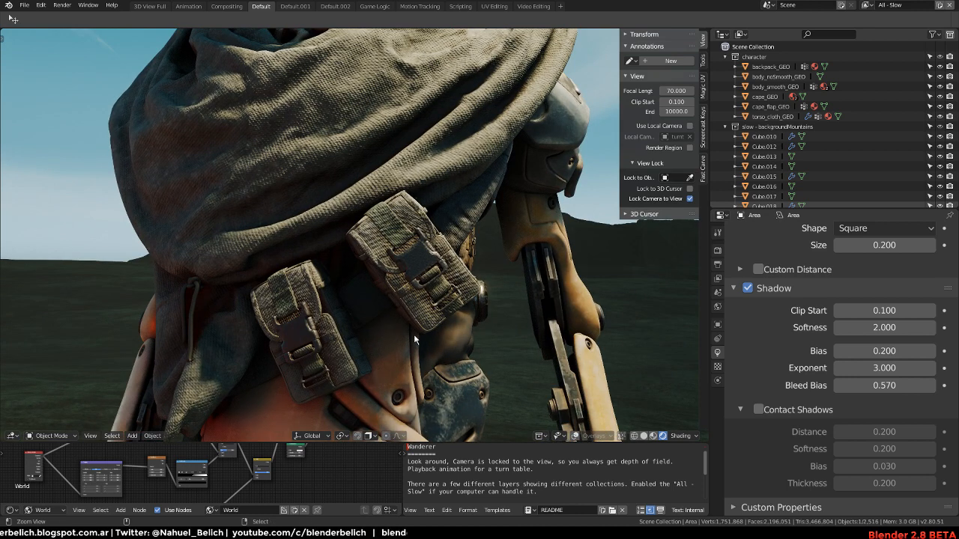
{"action": "middle_click_drag", "start_coordinate": [414, 334], "coordinate": [435, 302], "text": "ctrl"}
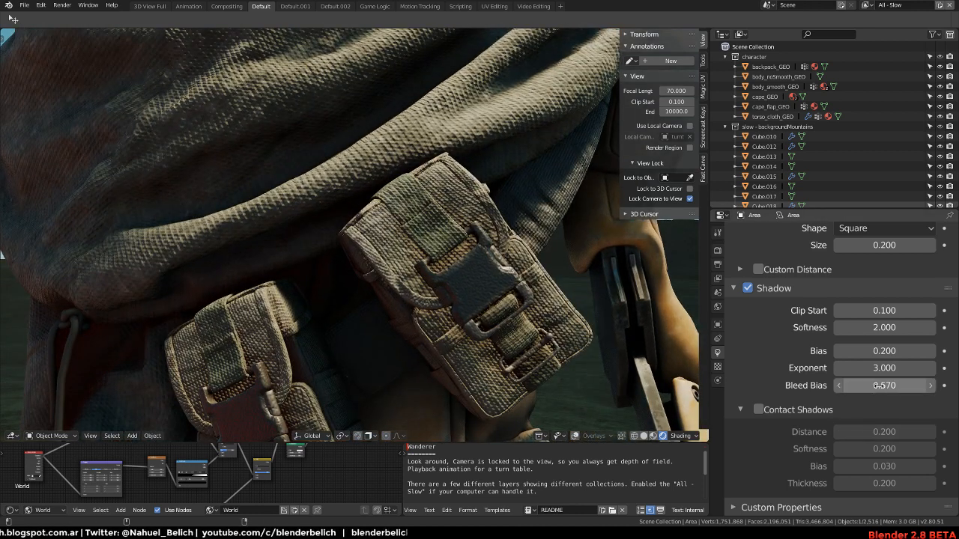
{"action": "left_click_drag", "start_coordinate": [879, 386], "coordinate": [950, 386]}
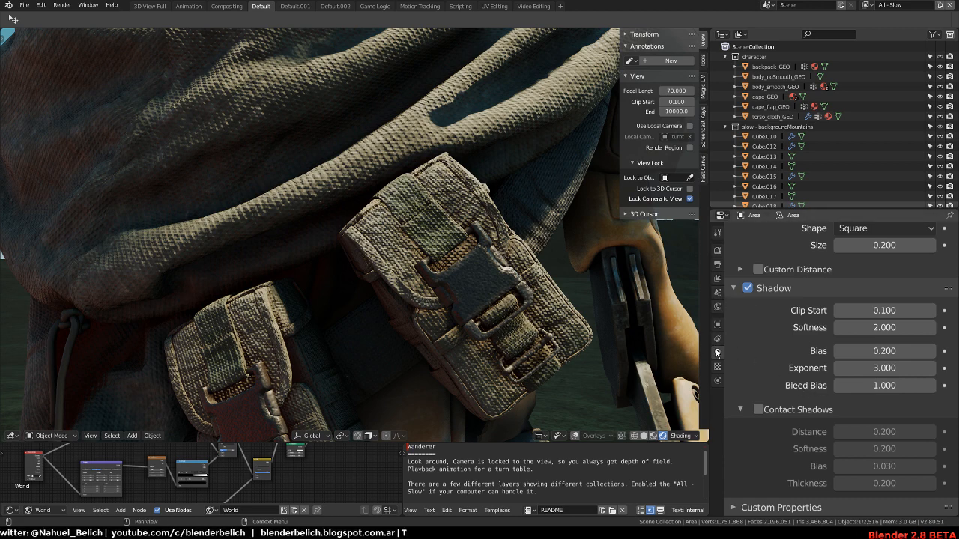
- Turn off Soft Shadows, show the viewport overlays, and toggle Soft Shadows on and off once more to compare the cloak
{"action": "left_click", "coordinate": [717, 251]}
{"action": "left_click", "coordinate": [928, 336]}
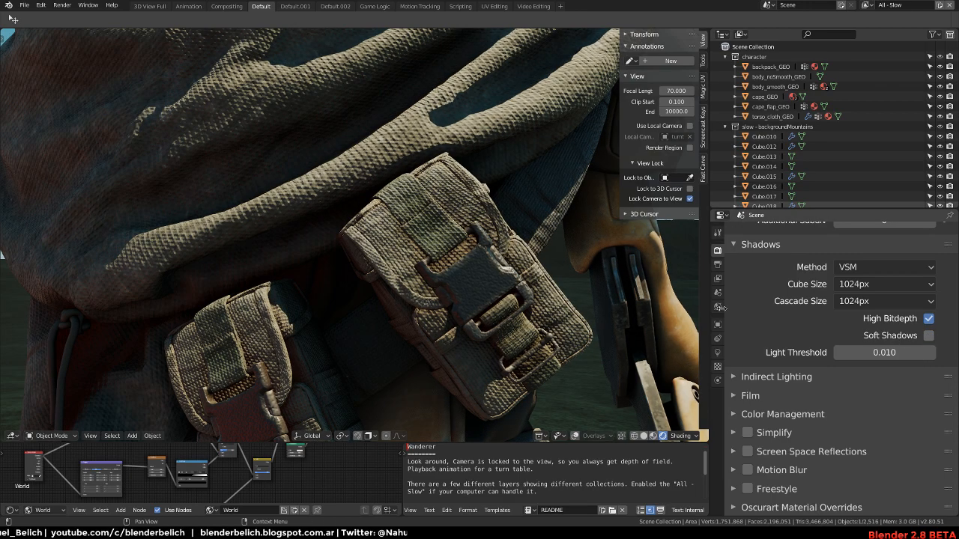
{"action": "scroll", "coordinate": [540, 251], "scroll_direction": "down", "scroll_amount": 10}
{"action": "middle_click_drag", "start_coordinate": [541, 250], "coordinate": [490, 349], "text": "shift"}
{"action": "key", "text": "alt+shift+z"}
{"action": "middle_click_drag", "start_coordinate": [491, 174], "coordinate": [484, 75], "text": "shift"}
{"action": "scroll", "coordinate": [418, 332], "scroll_direction": "up", "scroll_amount": 4}
{"action": "middle_click_drag", "start_coordinate": [418, 332], "coordinate": [448, 239], "text": "shift"}
{"action": "scroll", "coordinate": [461, 295], "scroll_direction": "up", "scroll_amount": 3}
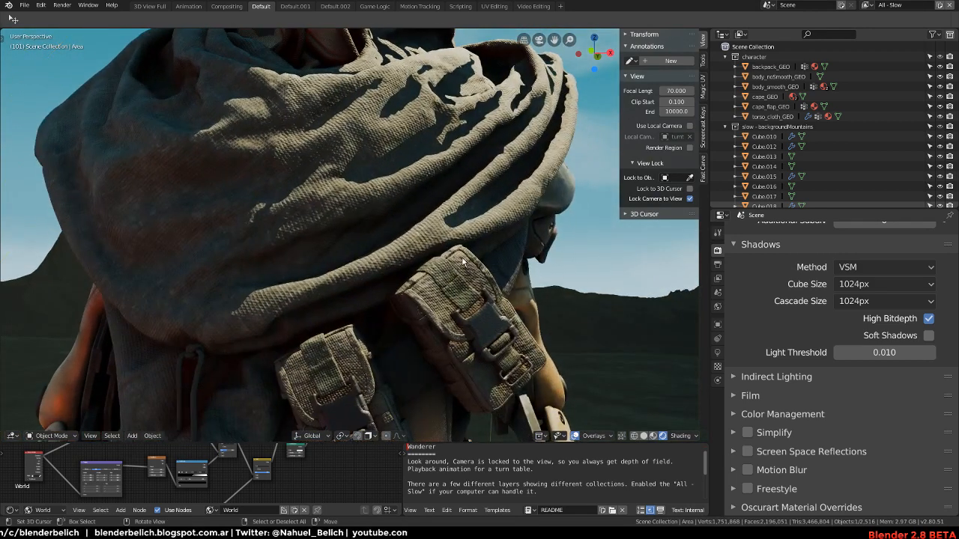
{"action": "left_click", "coordinate": [927, 336]}
{"action": "left_click", "coordinate": [927, 336]}
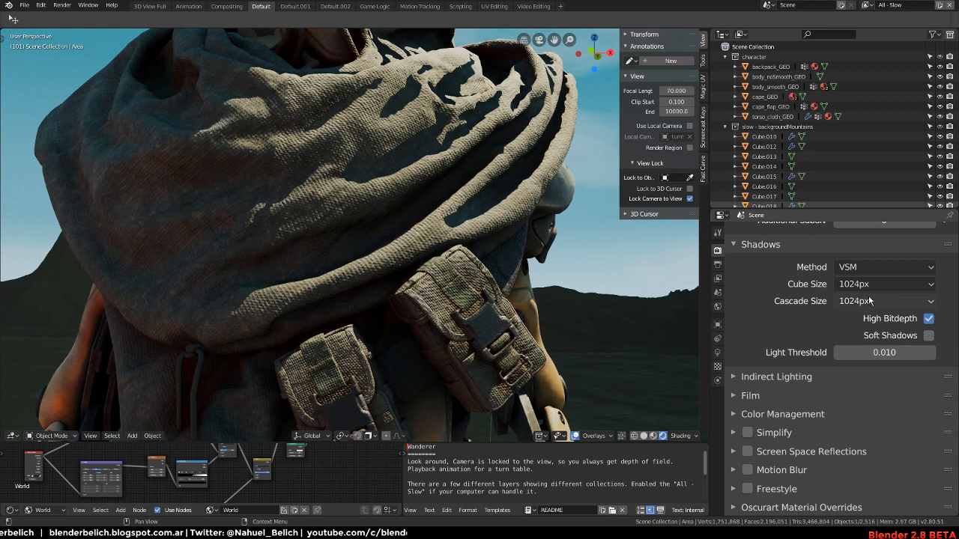
- Try a cube shadow size of 256px, set it to 2048px, and examine the cloak and pouches
{"action": "left_click", "coordinate": [878, 283]}
{"action": "left_click", "coordinate": [837, 339]}
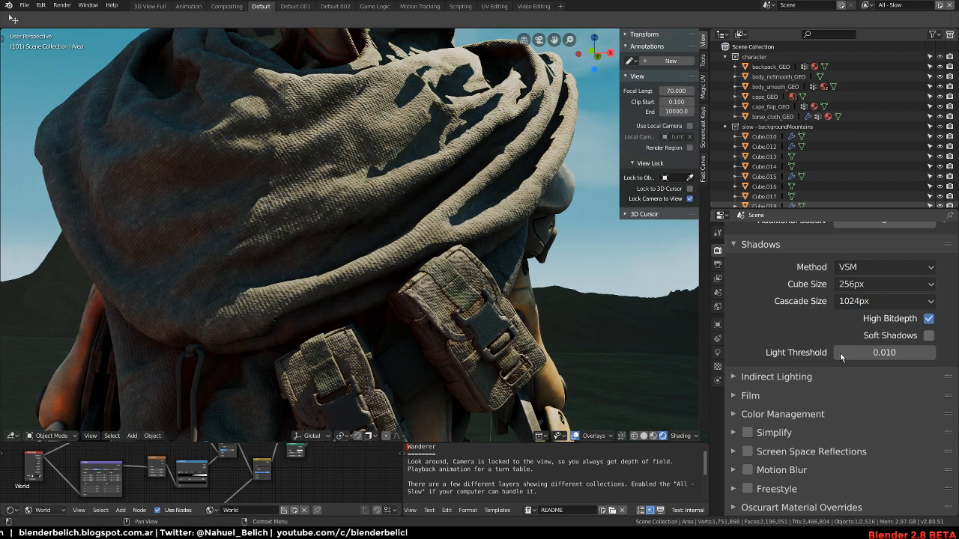
{"action": "left_click", "coordinate": [872, 289]}
{"action": "left_click", "coordinate": [824, 388]}
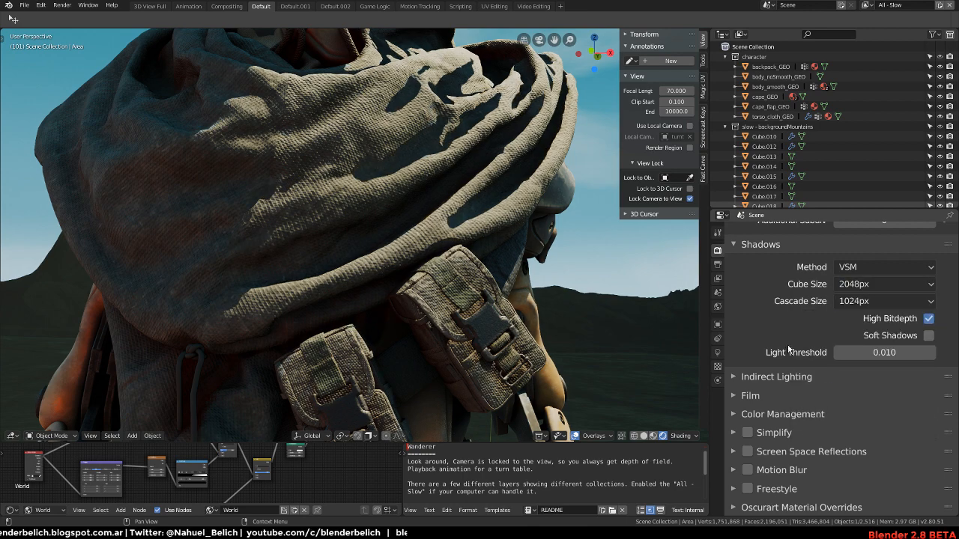
{"action": "middle_click_drag", "start_coordinate": [497, 315], "coordinate": [579, 276], "text": "shift"}
{"action": "scroll", "coordinate": [585, 304], "scroll_direction": "up", "scroll_amount": 1}
{"action": "scroll", "coordinate": [579, 276], "scroll_direction": "down", "scroll_amount": 4}
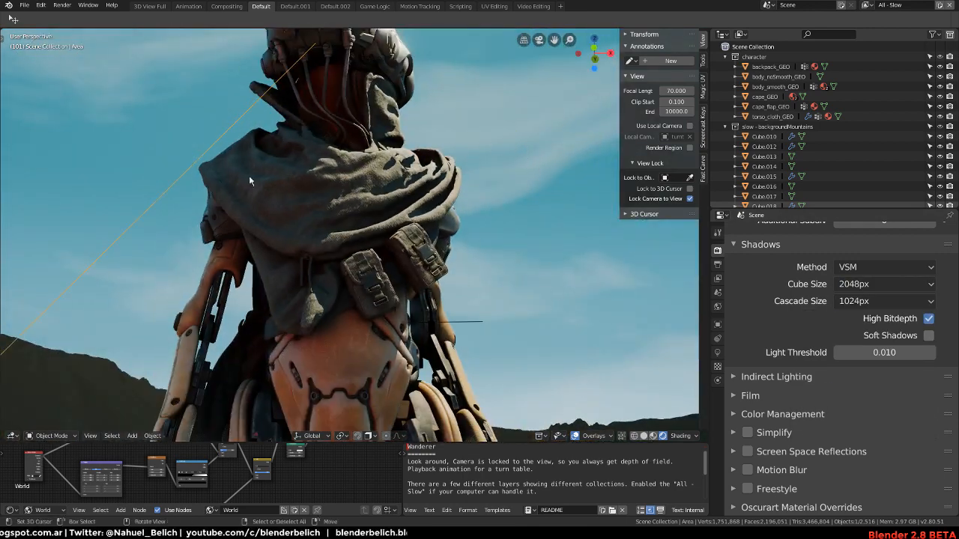
{"action": "middle_click_drag", "start_coordinate": [459, 324], "coordinate": [523, 244], "text": "ctrl"}
- Test the area light's shadow Softness at 0.000, and set Bleed Bias to 0.190 and Softness to 1.130
{"action": "left_click", "coordinate": [717, 352]}
{"action": "scroll", "coordinate": [490, 296], "scroll_direction": "up", "scroll_amount": 3}
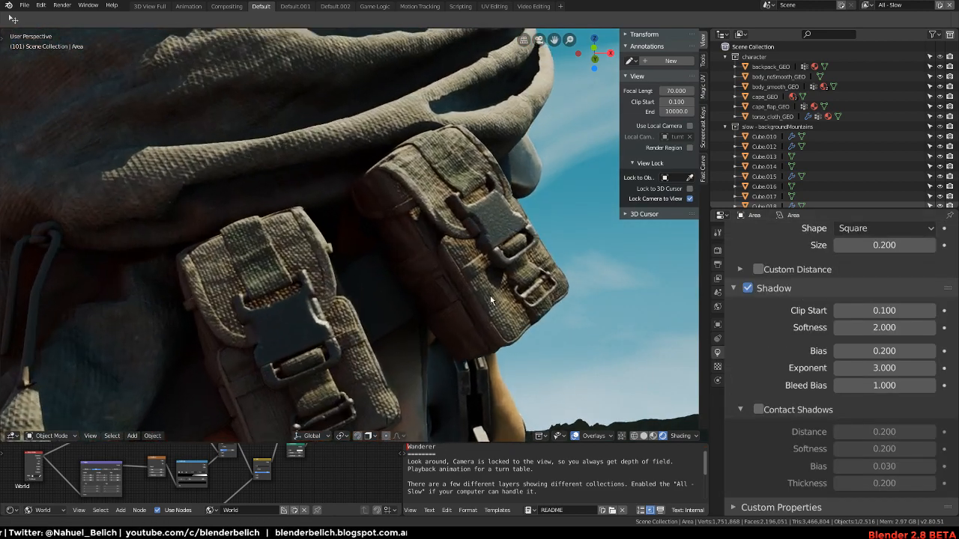
{"action": "middle_click_drag", "start_coordinate": [489, 295], "coordinate": [436, 281], "text": "ctrl"}
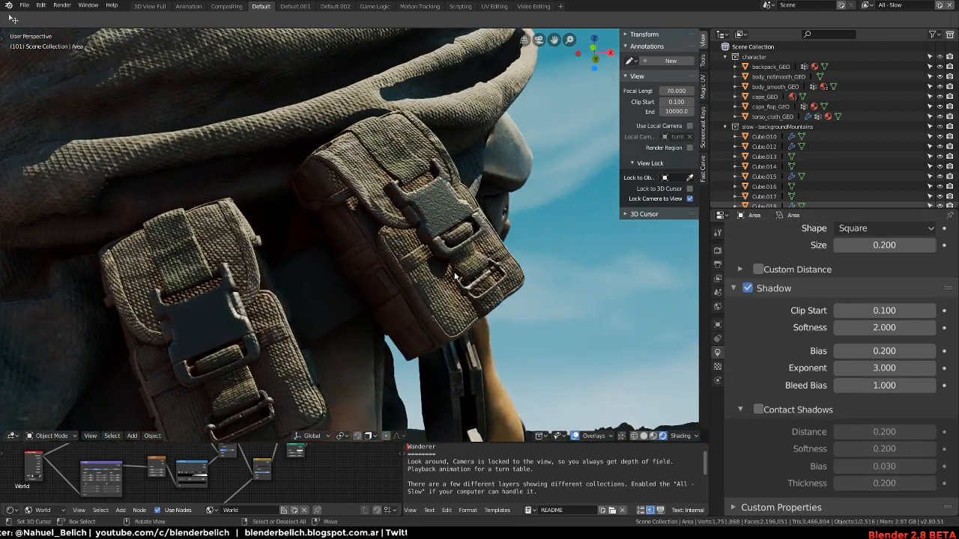
{"action": "left_click_drag", "start_coordinate": [886, 385], "coordinate": [607, 336]}
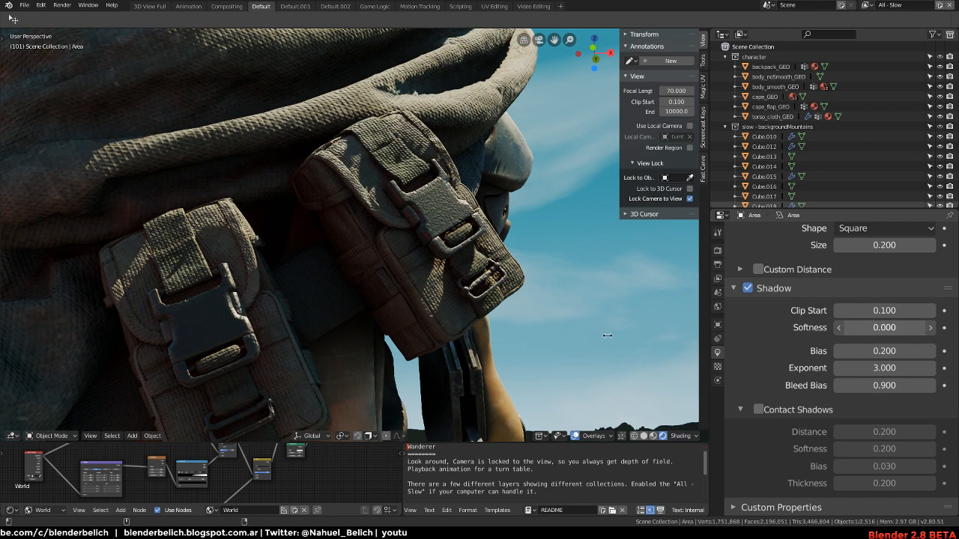
{"action": "key", "text": "BackSpace"}
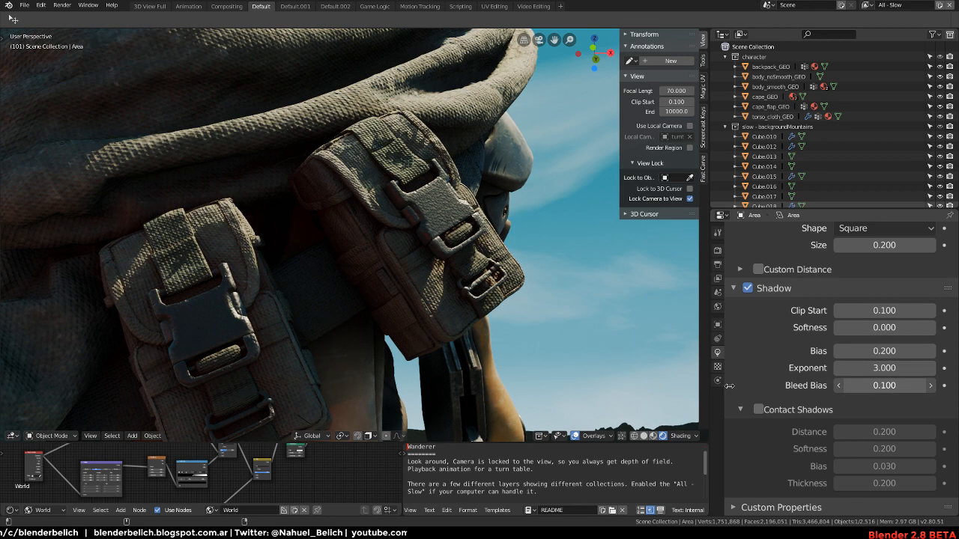
{"action": "left_click_drag", "start_coordinate": [871, 386], "coordinate": [887, 387]}
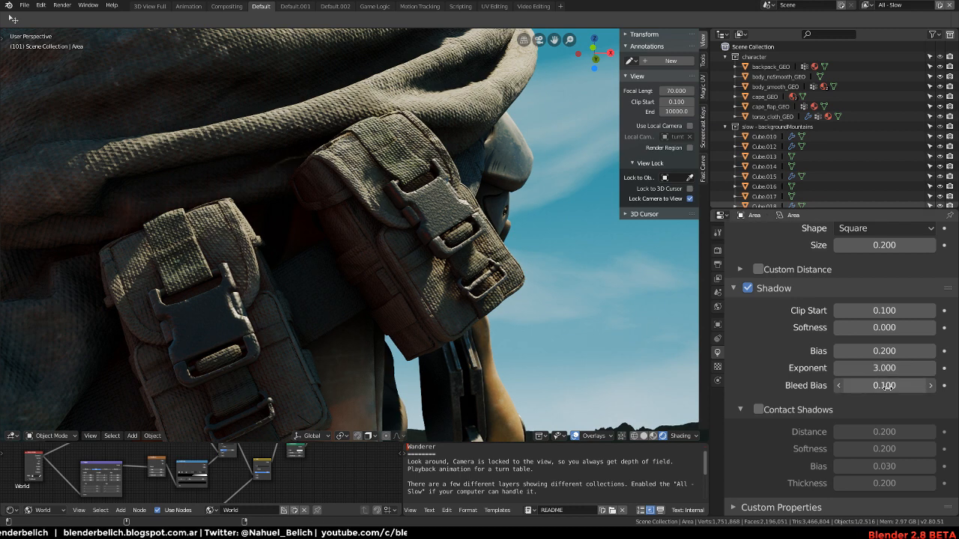
{"action": "left_click_drag", "start_coordinate": [885, 328], "coordinate": [946, 328]}
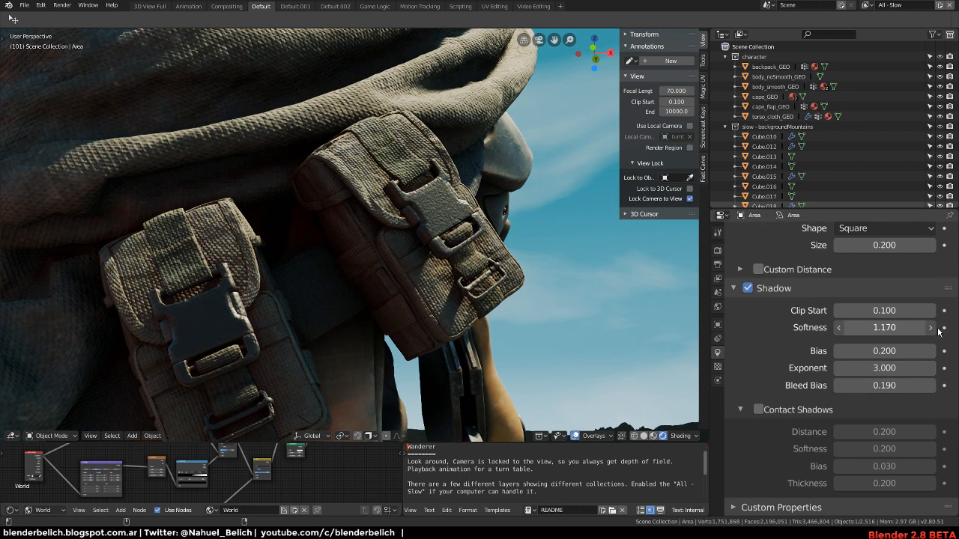
- Examine the character as a whole and enlarge the credits text in the README
{"action": "middle_click_drag", "start_coordinate": [536, 299], "coordinate": [502, 359]}
{"action": "middle_click_drag", "start_coordinate": [463, 222], "coordinate": [487, 420]}
{"action": "scroll", "coordinate": [486, 474], "scroll_direction": "down", "scroll_amount": 1}
{"action": "scroll", "coordinate": [485, 474], "scroll_direction": "down", "scroll_amount": 3}
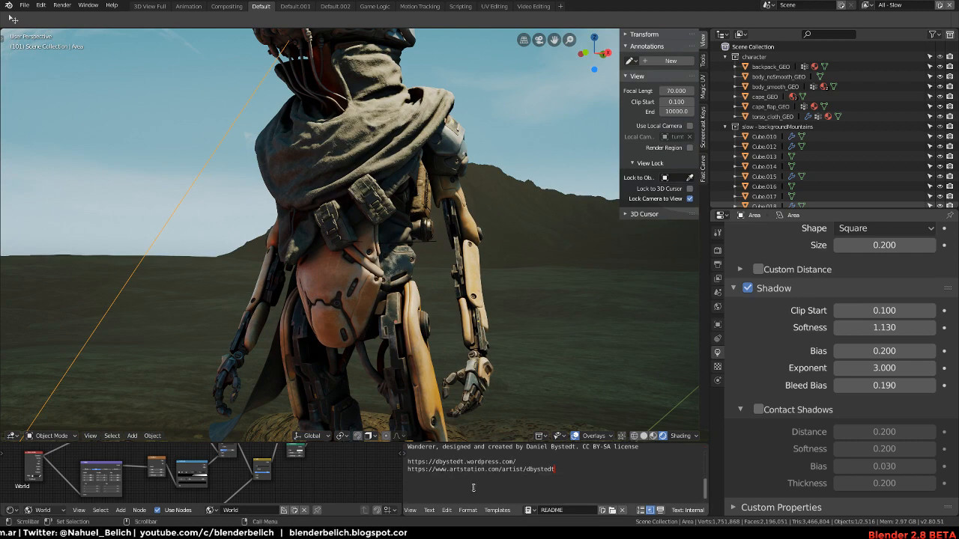
{"action": "scroll", "coordinate": [469, 462], "scroll_direction": "down", "scroll_amount": 1, "text": "ctrl"}
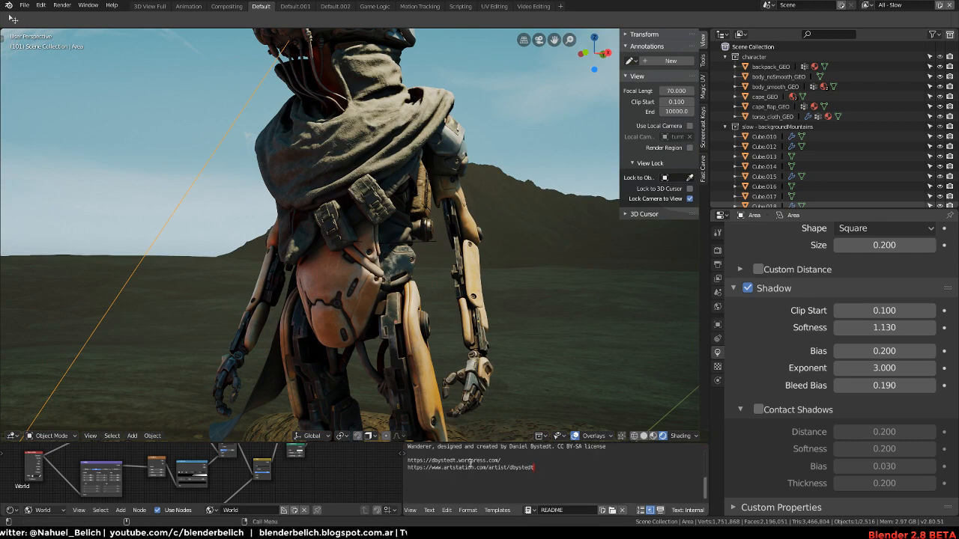
{"action": "scroll", "coordinate": [469, 462], "scroll_direction": "up", "scroll_amount": 2, "text": "ctrl"}
{"action": "scroll", "coordinate": [438, 203], "scroll_direction": "up", "scroll_amount": 6}
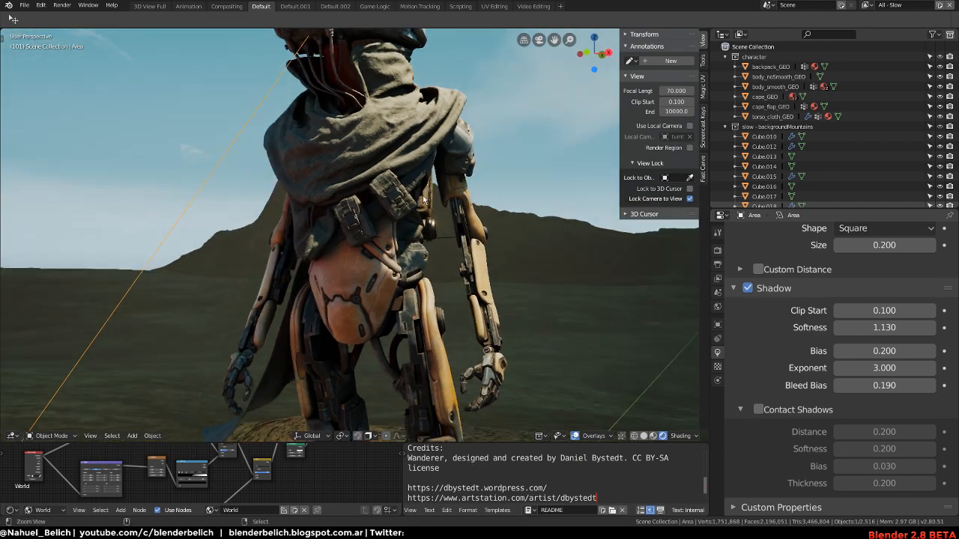
- Enable the area light's Contact Shadows and examine the belt pouch and its buckles up close
{"action": "scroll", "coordinate": [437, 203], "scroll_direction": "up", "scroll_amount": 5}
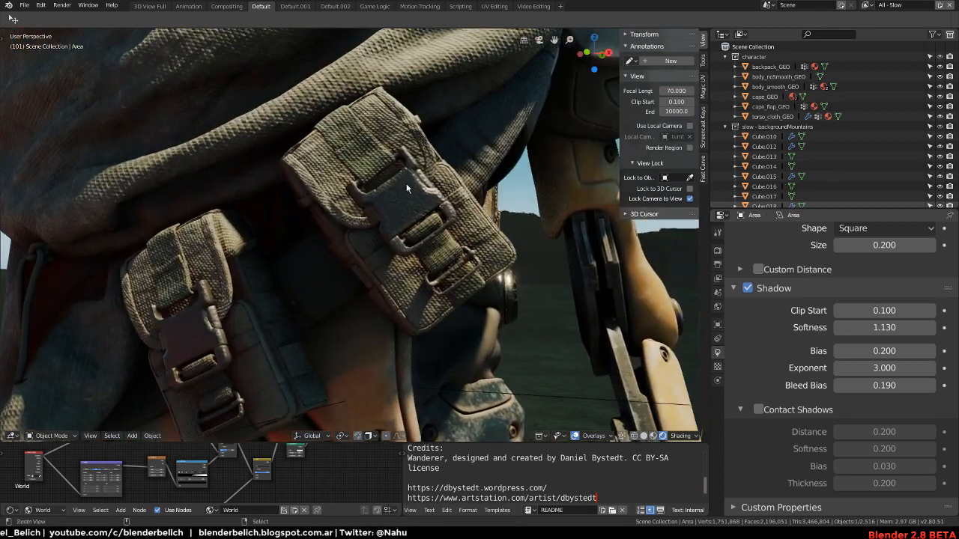
{"action": "scroll", "coordinate": [433, 266], "scroll_direction": "up", "scroll_amount": 8}
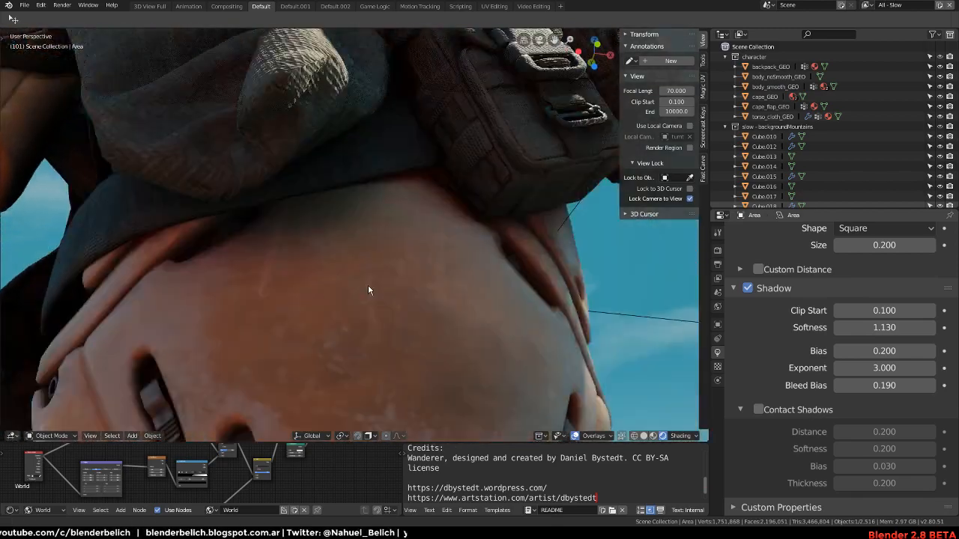
{"action": "middle_click_drag", "start_coordinate": [368, 290], "coordinate": [378, 225]}
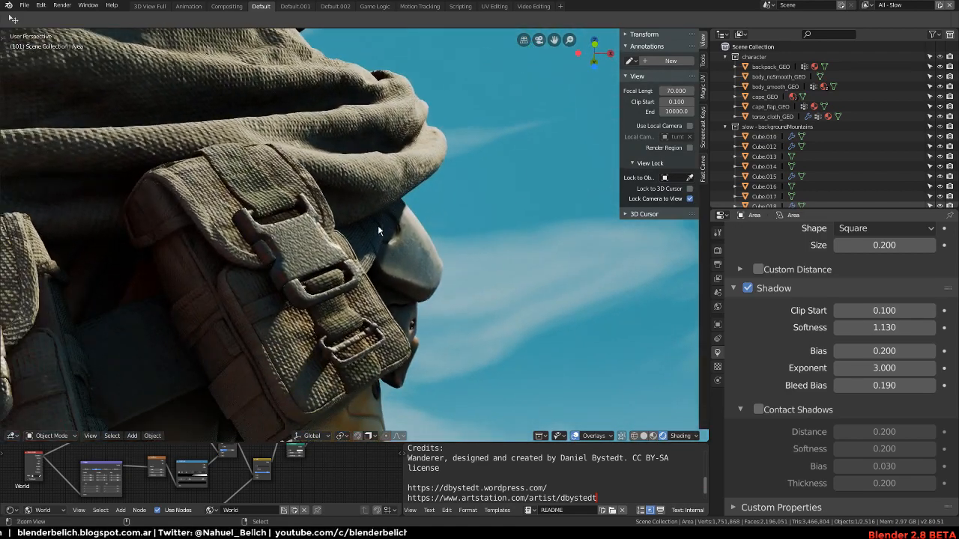
{"action": "left_click", "coordinate": [759, 411]}
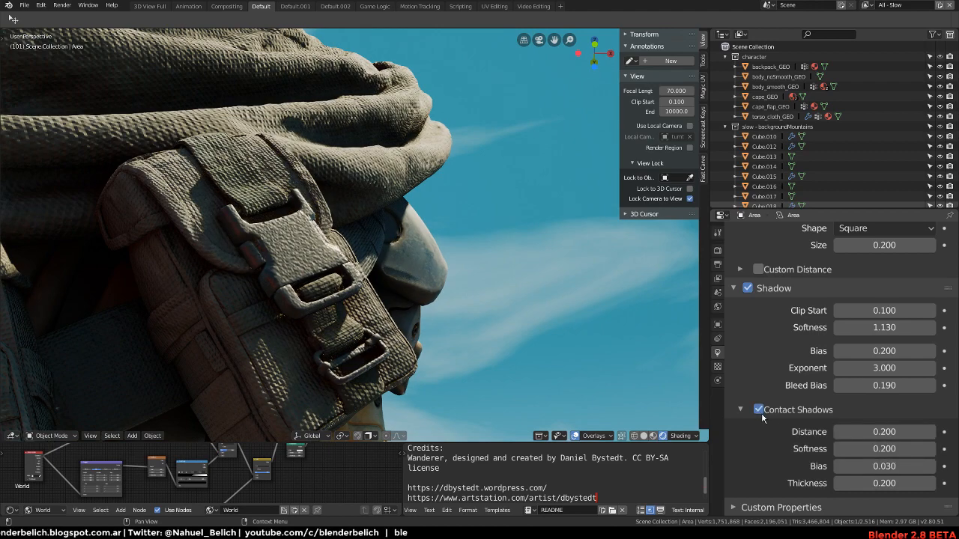
{"action": "middle_click_drag", "start_coordinate": [420, 308], "coordinate": [503, 230], "text": "shift"}
{"action": "scroll", "coordinate": [504, 230], "scroll_direction": "up", "scroll_amount": 1}
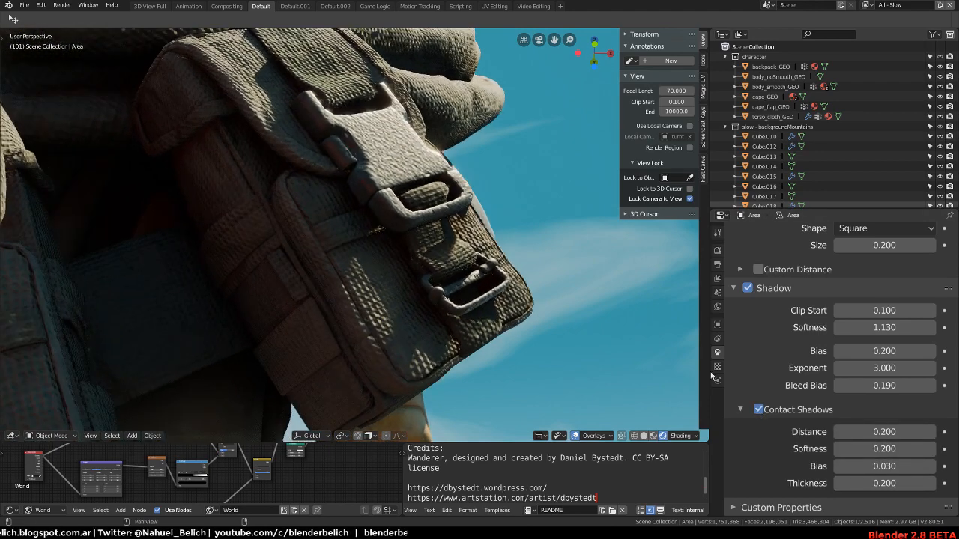
{"action": "middle_click_drag", "start_coordinate": [517, 333], "coordinate": [500, 358]}
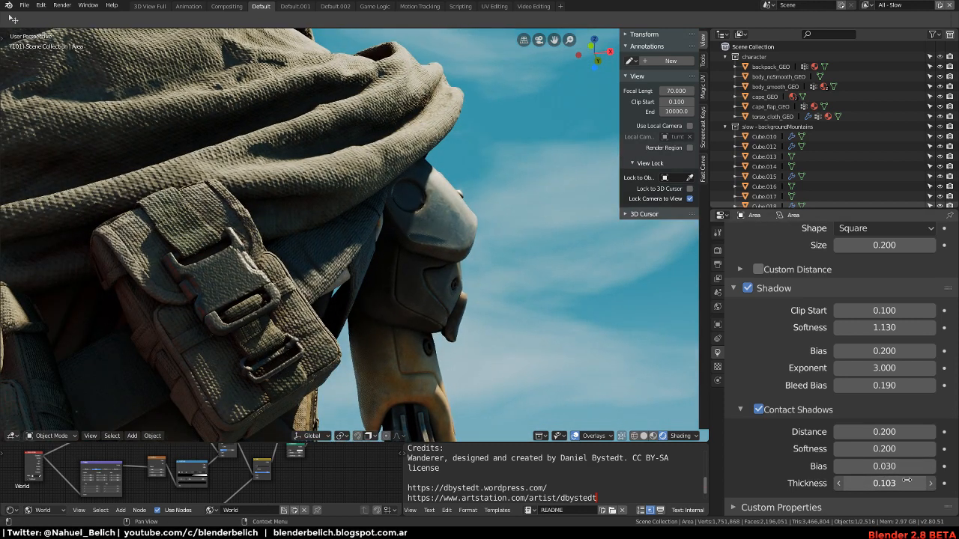
- Lower the contact shadow Thickness to 0.000 and raise it to 0.178 to compare the shading around the pouches
{"action": "left_click_drag", "start_coordinate": [907, 481], "coordinate": [841, 484]}
{"action": "left_click_drag", "start_coordinate": [849, 448], "coordinate": [817, 450]}
{"action": "middle_click_drag", "start_coordinate": [420, 255], "coordinate": [389, 260]}
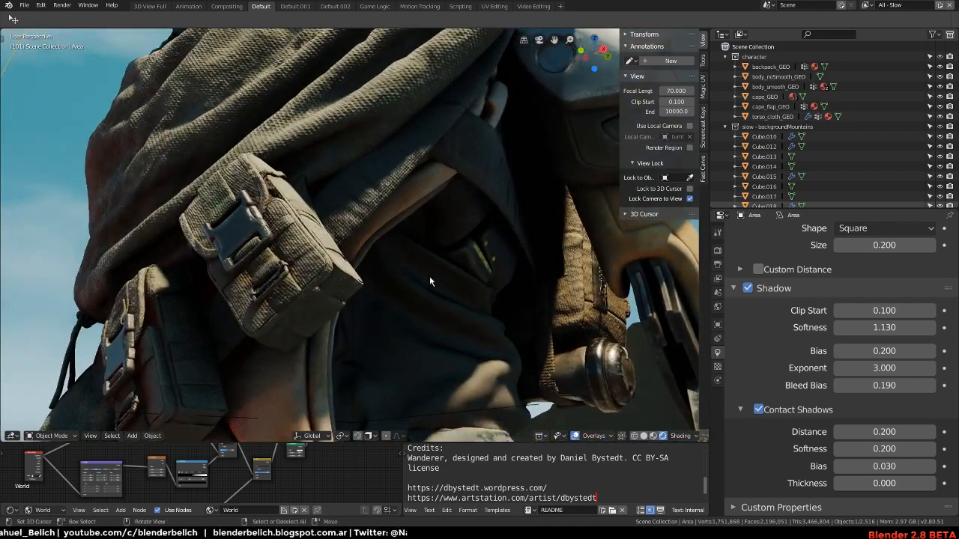
{"action": "left_click", "coordinate": [932, 483]}
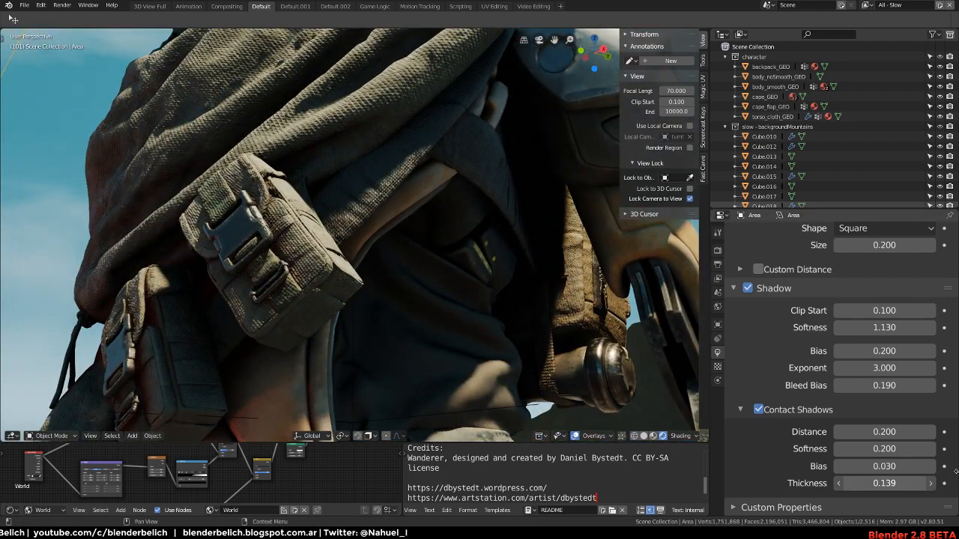
{"action": "left_click_drag", "start_coordinate": [884, 483], "coordinate": [896, 483]}
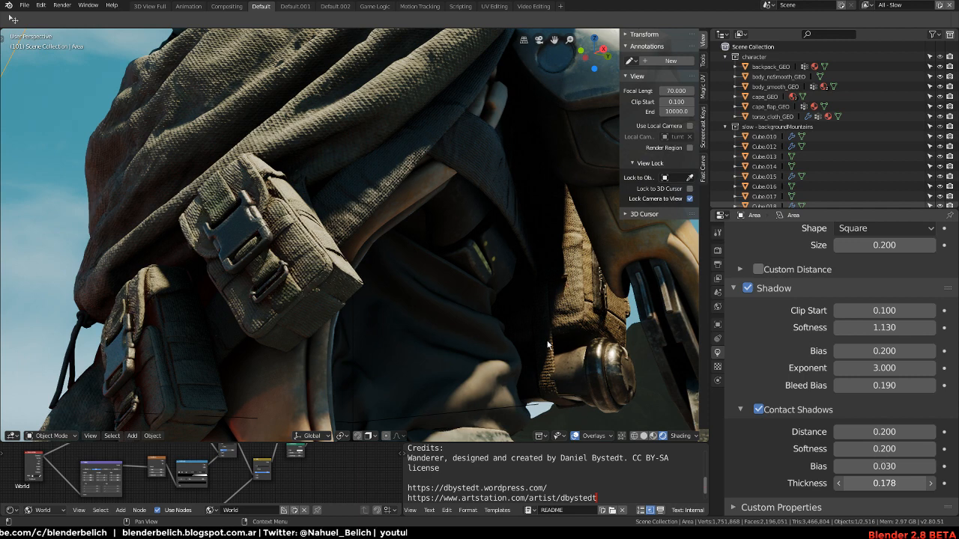
- Select the body_smooth_GEO mesh and mark the pouch's lower buckle with a short annotation stroke
{"action": "left_click", "coordinate": [327, 280]}
{"action": "middle_click_drag", "start_coordinate": [327, 281], "coordinate": [425, 328]}
{"action": "scroll", "coordinate": [473, 274], "scroll_direction": "up", "scroll_amount": 5}
{"action": "mouse_move", "coordinate": [473, 273]}
{"action": "middle_mouse_down"}
{"action": "mouse_move", "coordinate": [457, 300]}
{"action": "mouse_move", "coordinate": [463, 263]}
{"action": "middle_mouse_up"}
{"action": "scroll", "coordinate": [454, 271], "scroll_direction": "up", "scroll_amount": 2}
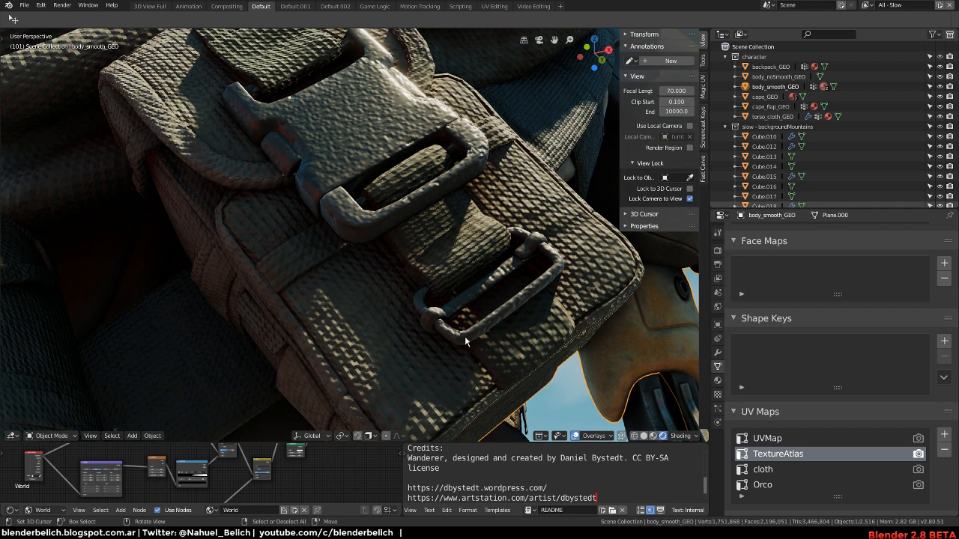
{"action": "key", "text": "d"}
{"action": "left_click_drag", "start_coordinate": [465, 338], "coordinate": [475, 334]}
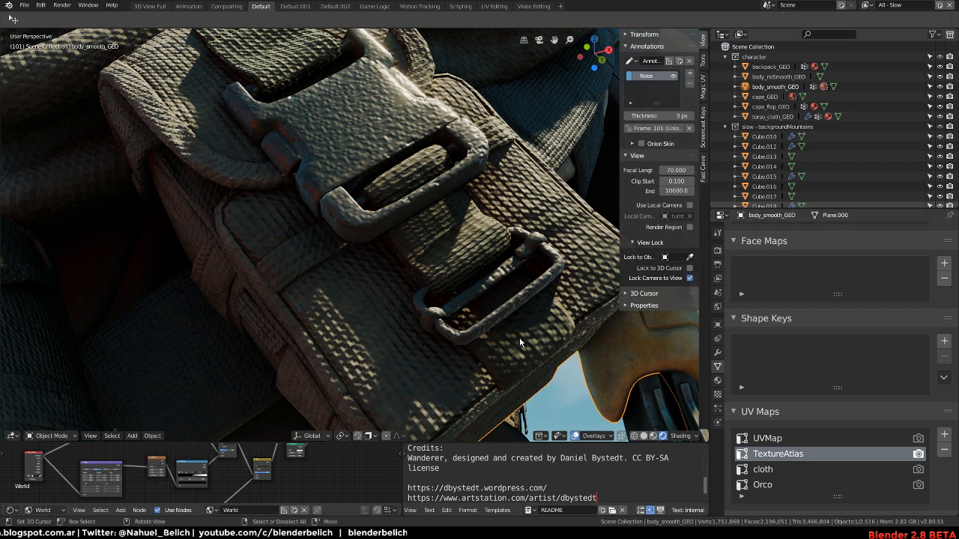
- Select the area light beside the character and return to a close view of the belt pouch
{"action": "middle_click_drag", "start_coordinate": [562, 124], "coordinate": [550, 310], "text": "ctrl"}
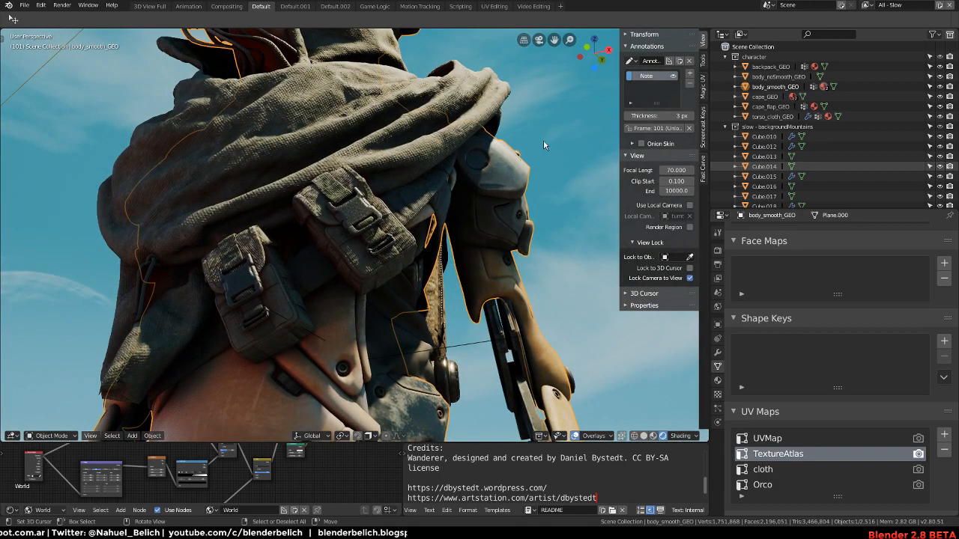
{"action": "scroll", "coordinate": [148, 173], "scroll_direction": "down", "scroll_amount": 3}
{"action": "right_click", "coordinate": [131, 178]}
{"action": "key", "text": "g"}
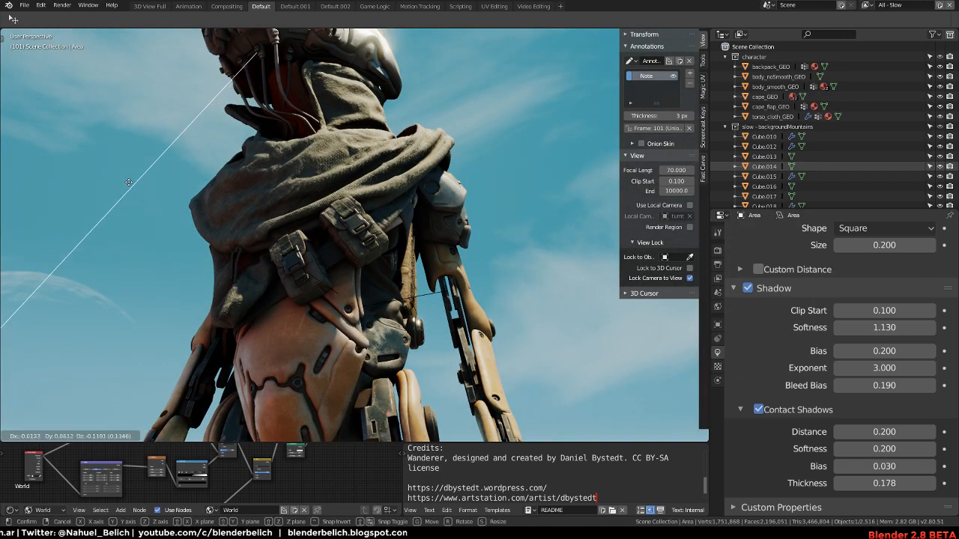
{"action": "right_click", "coordinate": [156, 202]}
{"action": "scroll", "coordinate": [394, 248], "scroll_direction": "up", "scroll_amount": 10}
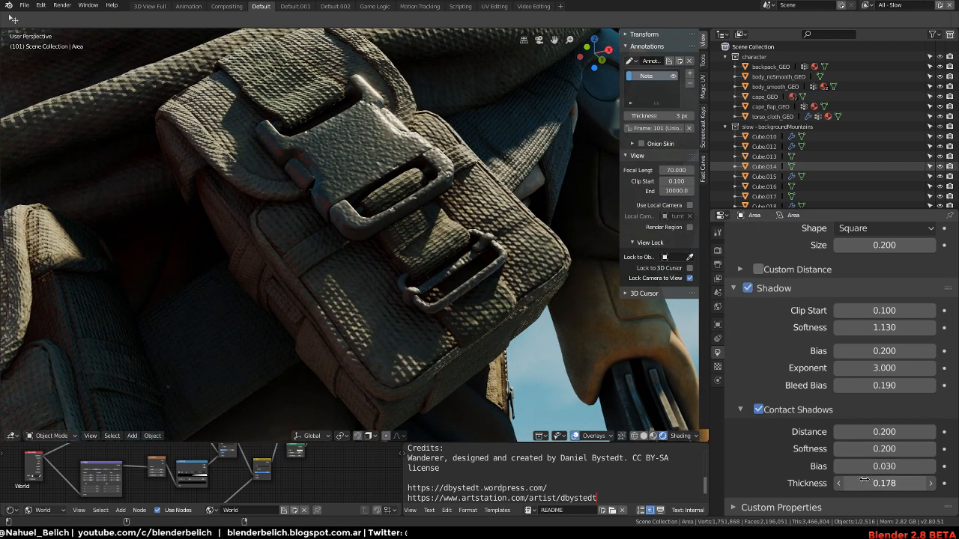
- Drop the contact shadow Thickness to 0.000, raise it to 0.035 and reduce the contact shadow Distance to 0.070
{"action": "left_click_drag", "start_coordinate": [549, 460], "coordinate": [419, 460]}
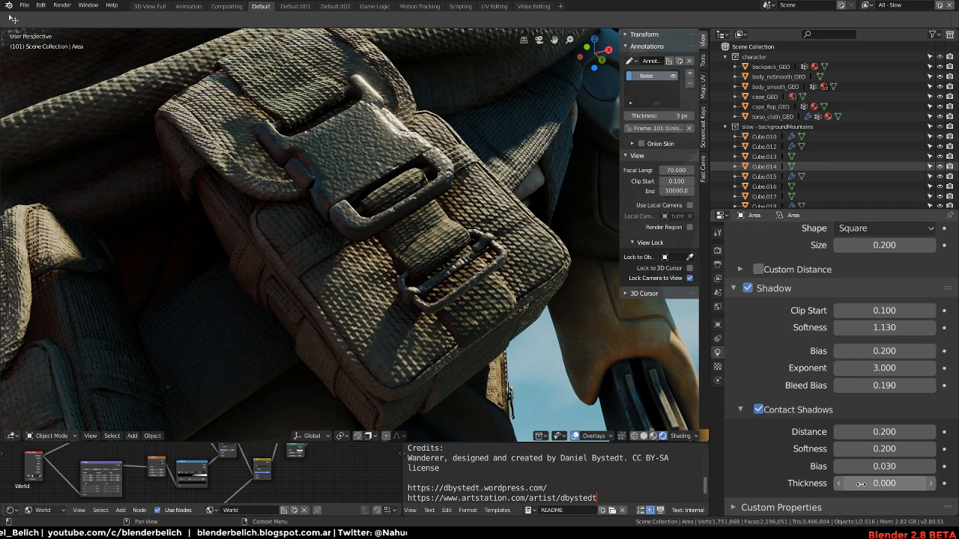
{"action": "left_click_drag", "start_coordinate": [886, 483], "coordinate": [889, 484]}
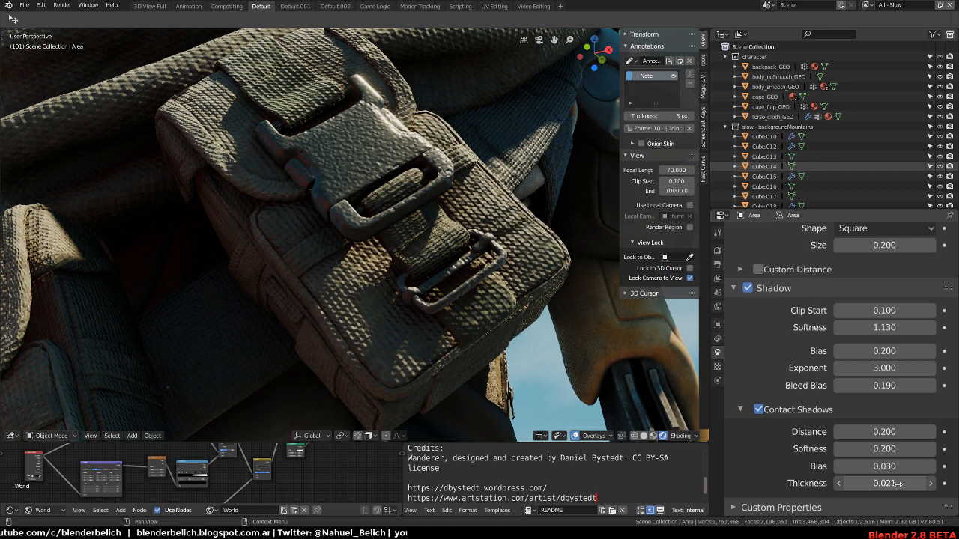
{"action": "left_click_drag", "start_coordinate": [899, 483], "coordinate": [900, 485]}
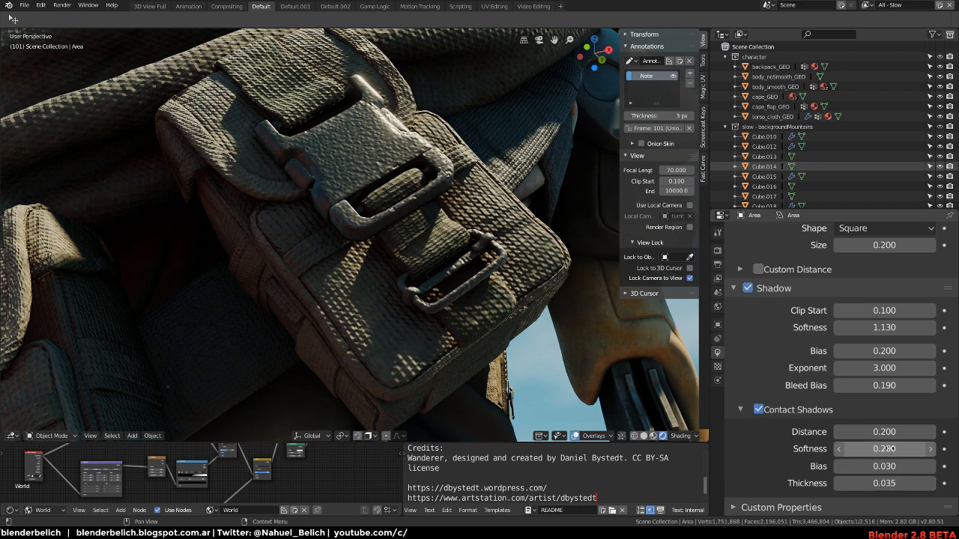
{"action": "left_click_drag", "start_coordinate": [866, 432], "coordinate": [816, 426]}
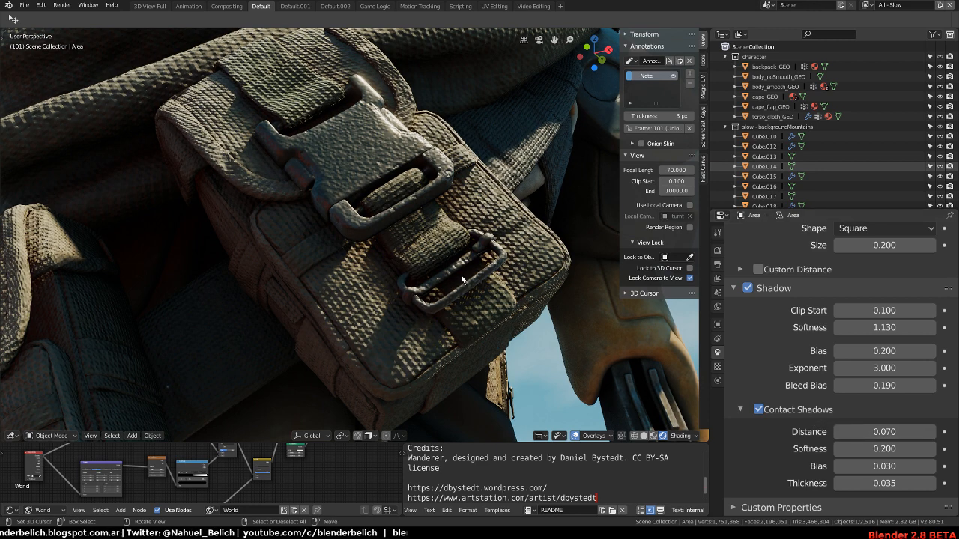
- Raise the contact shadow Softness in stages through 0.700 and 2.700 to 3.200 to compare the buckle's shading
{"action": "left_click_drag", "start_coordinate": [886, 450], "coordinate": [793, 447]}
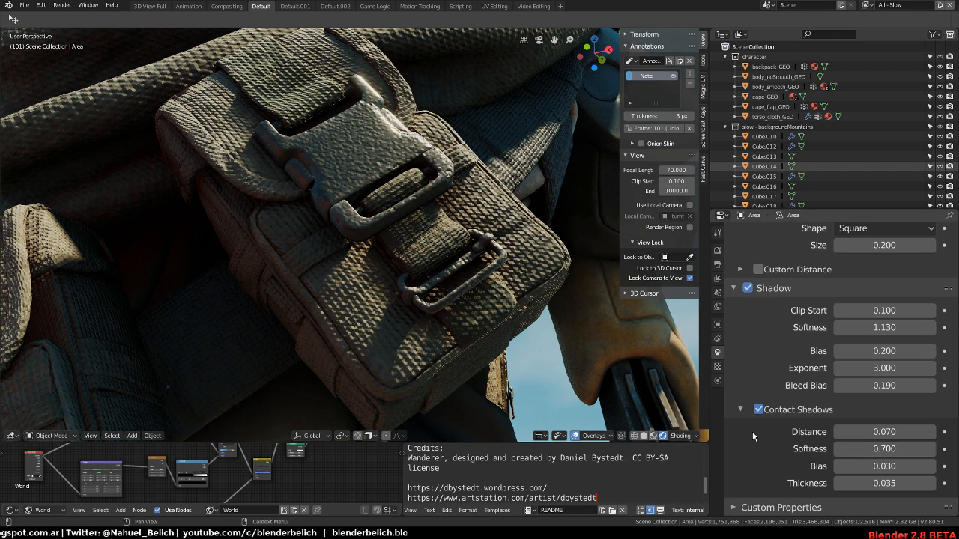
{"action": "left_click_drag", "start_coordinate": [871, 448], "coordinate": [824, 447]}
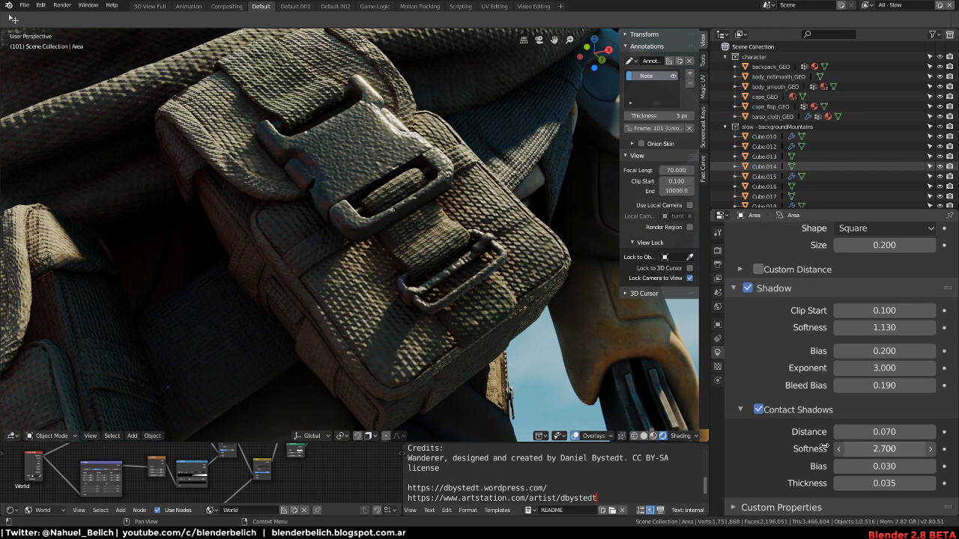
{"action": "left_click_drag", "start_coordinate": [824, 447], "coordinate": [813, 448]}
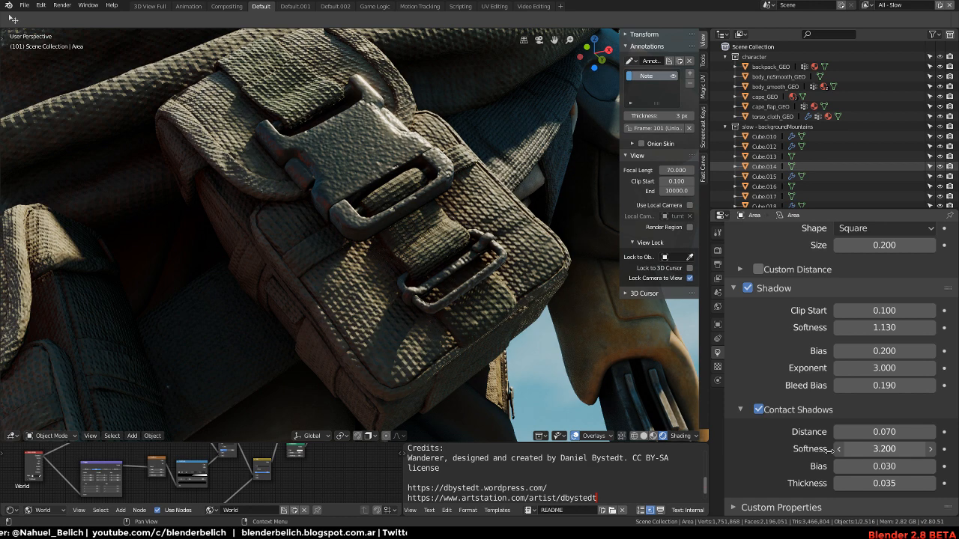
- Try a contact shadow Thickness of 0.063 and Bias of 0.111 with Softness at 0.000
{"action": "left_click_drag", "start_coordinate": [878, 484], "coordinate": [901, 480]}
{"action": "left_click_drag", "start_coordinate": [892, 466], "coordinate": [832, 449]}
{"action": "mouse_move", "coordinate": [888, 466]}
{"action": "left_mouse_down"}
{"action": "mouse_move", "coordinate": [919, 466]}
{"action": "mouse_move", "coordinate": [885, 466]}
{"action": "mouse_move", "coordinate": [894, 466]}
{"action": "left_mouse_up"}
{"action": "left_click_drag", "start_coordinate": [823, 449], "coordinate": [813, 449]}
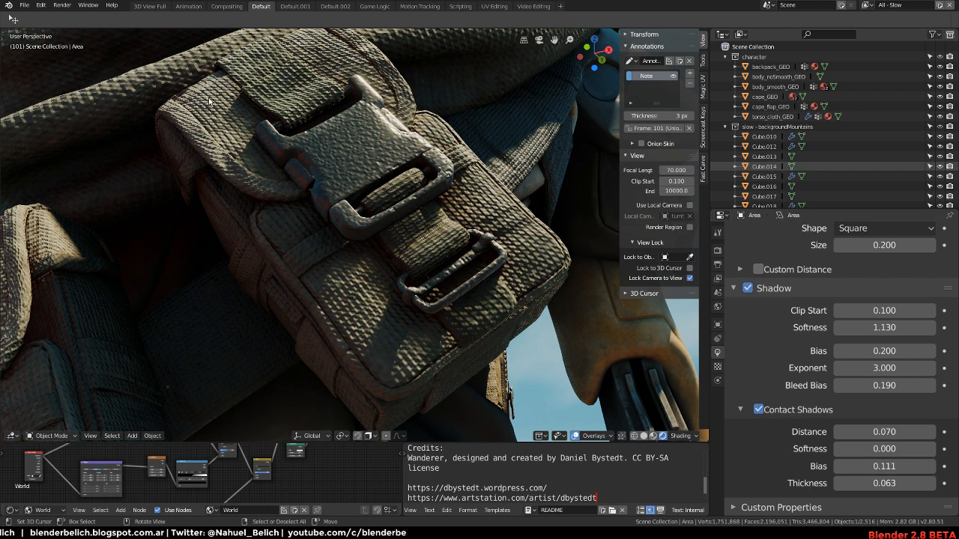
- Set the contact shadows to Distance 0.160, Softness 0.610, Bias 0.001 and Thickness 0.028 while viewing the pouch flap
{"action": "middle_click_drag", "start_coordinate": [388, 128], "coordinate": [466, 218], "text": "shift"}
{"action": "mouse_move", "coordinate": [876, 466]}
{"action": "left_mouse_down"}
{"action": "mouse_move", "coordinate": [859, 466]}
{"action": "mouse_move", "coordinate": [913, 449]}
{"action": "mouse_move", "coordinate": [887, 433]}
{"action": "left_mouse_up"}
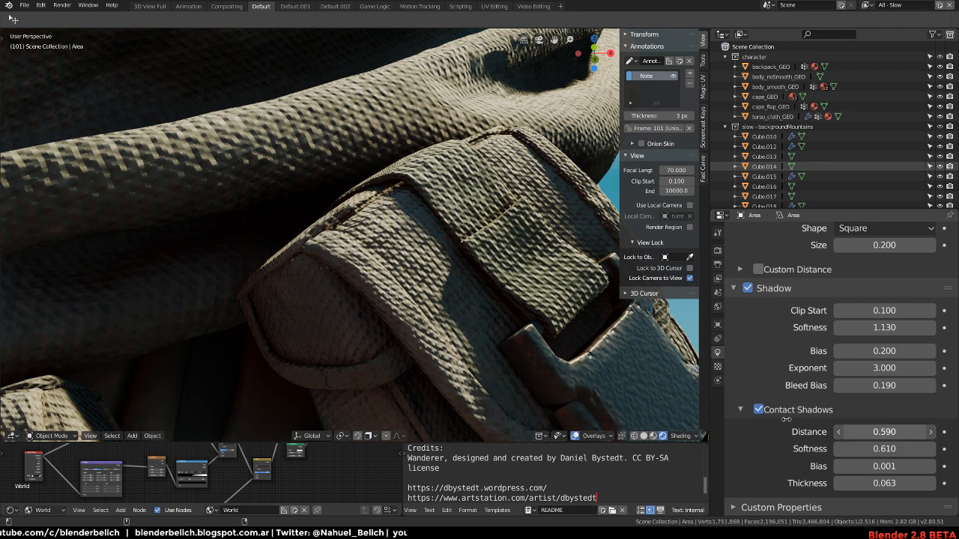
{"action": "left_click_drag", "start_coordinate": [786, 419], "coordinate": [761, 427]}
{"action": "left_click_drag", "start_coordinate": [884, 483], "coordinate": [866, 482]}
- Switch the area light's Contact Shadows off and on repeatedly to compare the shading on the character's torso and cape
{"action": "scroll", "coordinate": [506, 307], "scroll_direction": "down", "scroll_amount": 8}
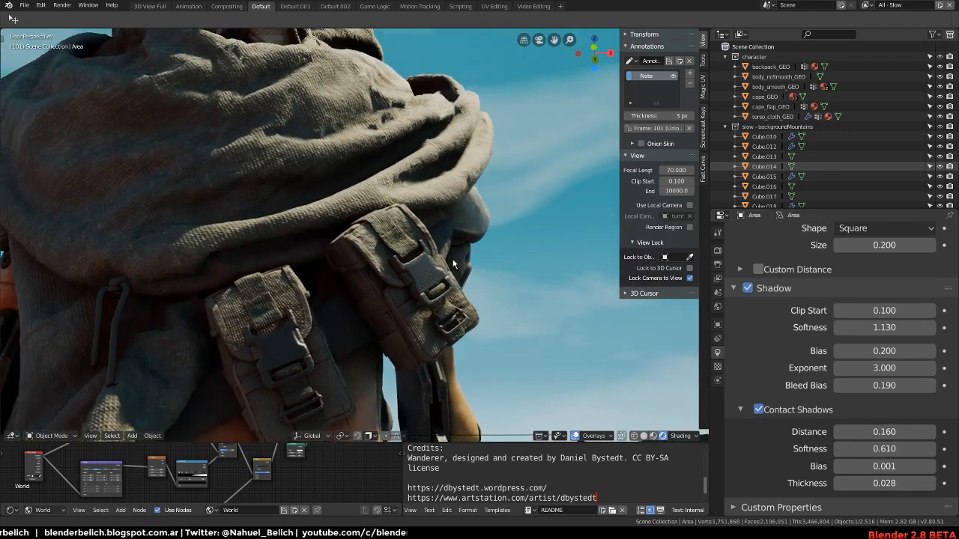
{"action": "middle_click_drag", "start_coordinate": [495, 303], "coordinate": [438, 298]}
{"action": "middle_click_drag", "start_coordinate": [502, 319], "coordinate": [537, 301]}
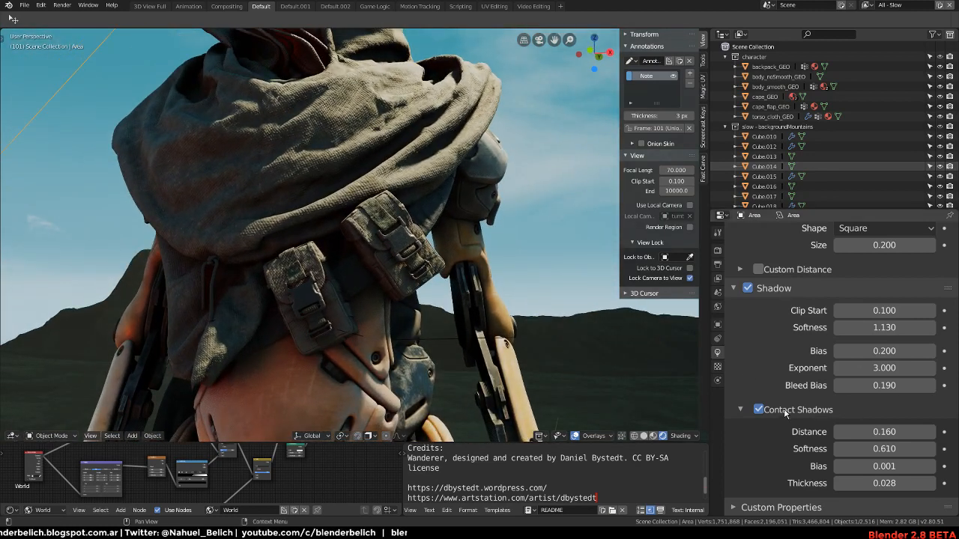
{"action": "left_click", "coordinate": [758, 410]}
{"action": "left_click", "coordinate": [758, 411]}
{"action": "left_click", "coordinate": [758, 410]}
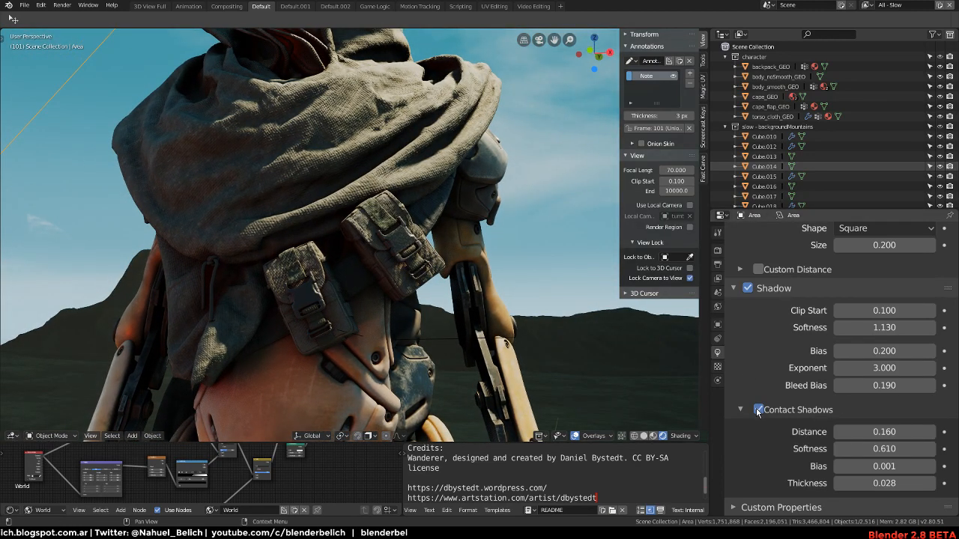
{"action": "left_click", "coordinate": [758, 410]}
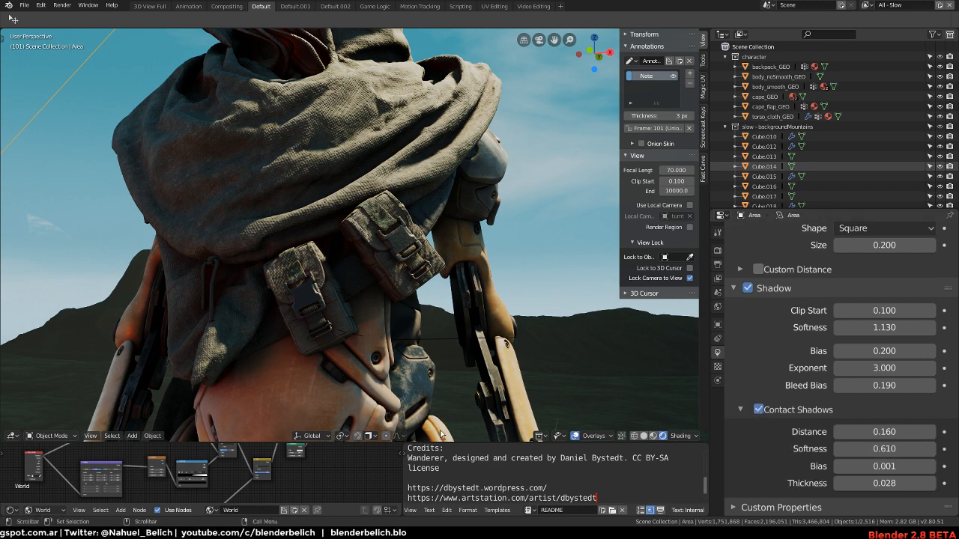
{"action": "left_click", "coordinate": [759, 411]}
{"action": "left_click", "coordinate": [758, 411]}
- View both belt pouches closer and switch Contact Shadows off and back on to compare their shading
{"action": "scroll", "coordinate": [385, 258], "scroll_direction": "up", "scroll_amount": 2}
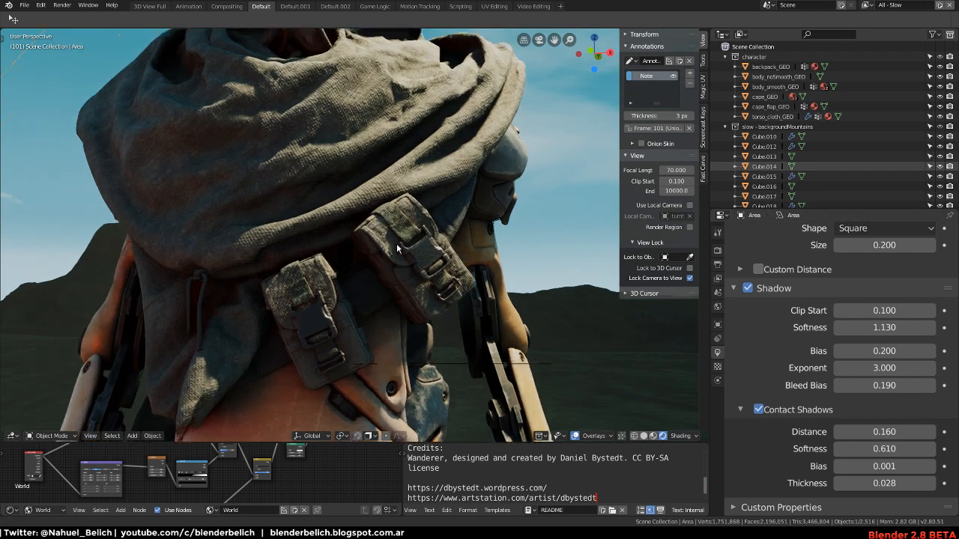
{"action": "scroll", "coordinate": [397, 243], "scroll_direction": "up", "scroll_amount": 2}
{"action": "scroll", "coordinate": [407, 197], "scroll_direction": "down", "scroll_amount": 1}
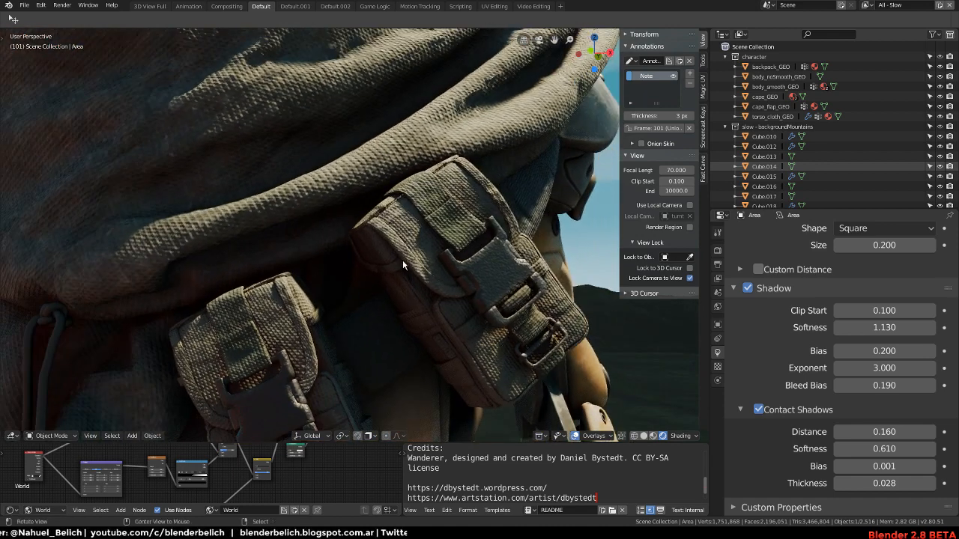
{"action": "middle_click_drag", "start_coordinate": [402, 260], "coordinate": [387, 223], "text": "shift"}
{"action": "left_click", "coordinate": [758, 410]}
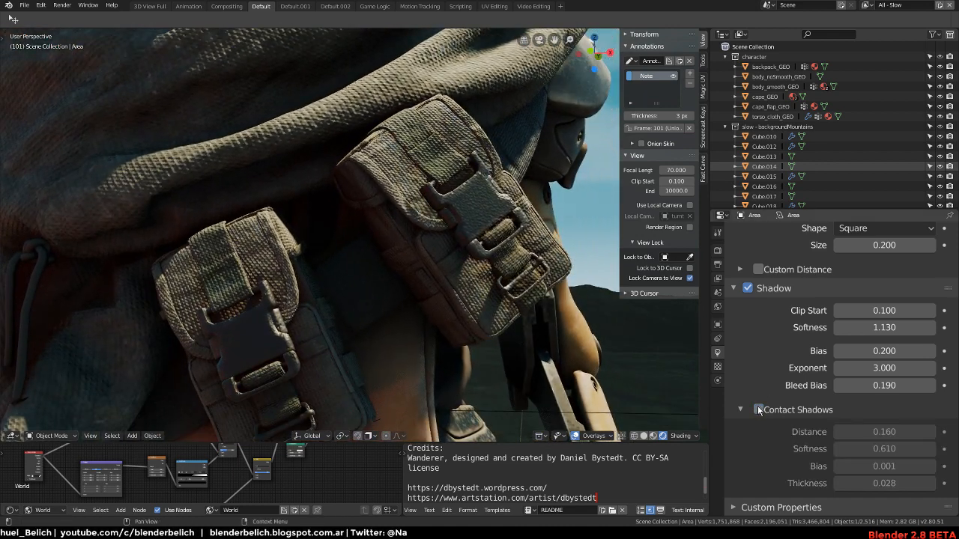
{"action": "left_click", "coordinate": [758, 410]}
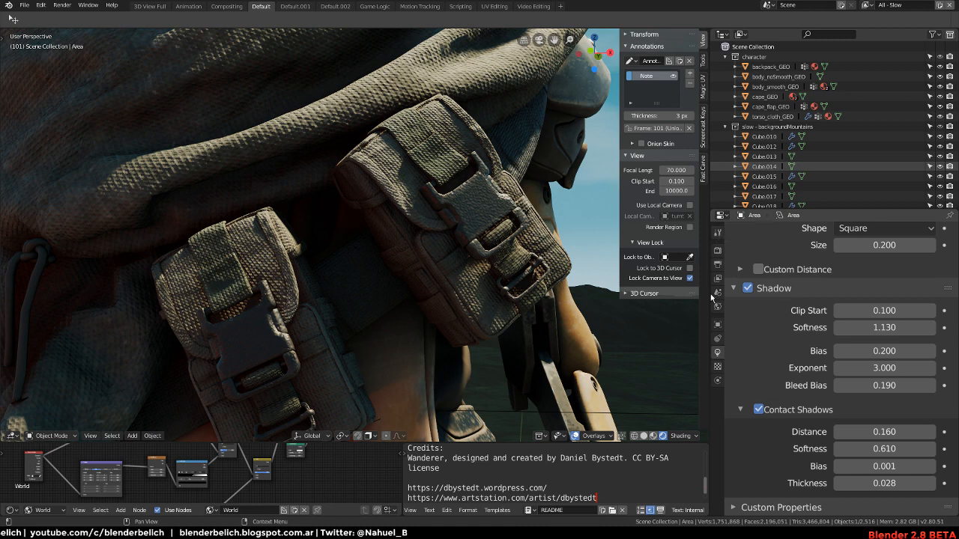
- Set the shadow Cube Size to 1024px in the scene's render settings
{"action": "left_click", "coordinate": [718, 251]}
{"action": "left_click", "coordinate": [885, 284]}
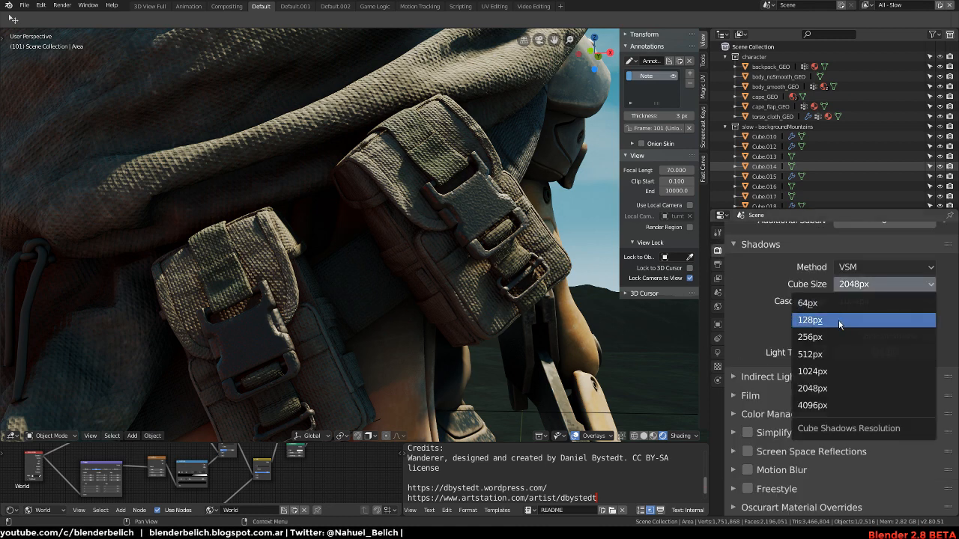
{"action": "left_click", "coordinate": [824, 370]}
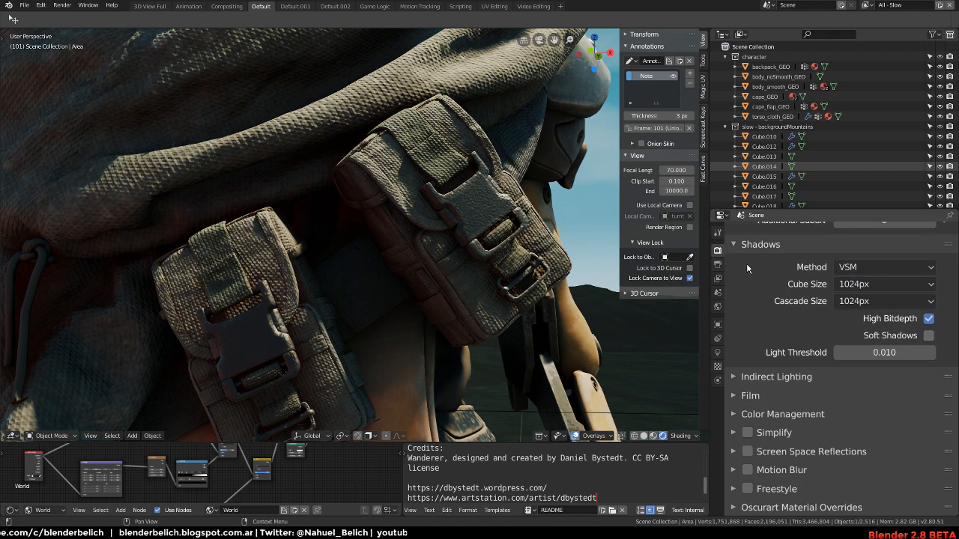
- Switch the light's Contact Shadows off and on at the current cube size and examine the pouches' shading up close
{"action": "left_click", "coordinate": [718, 353]}
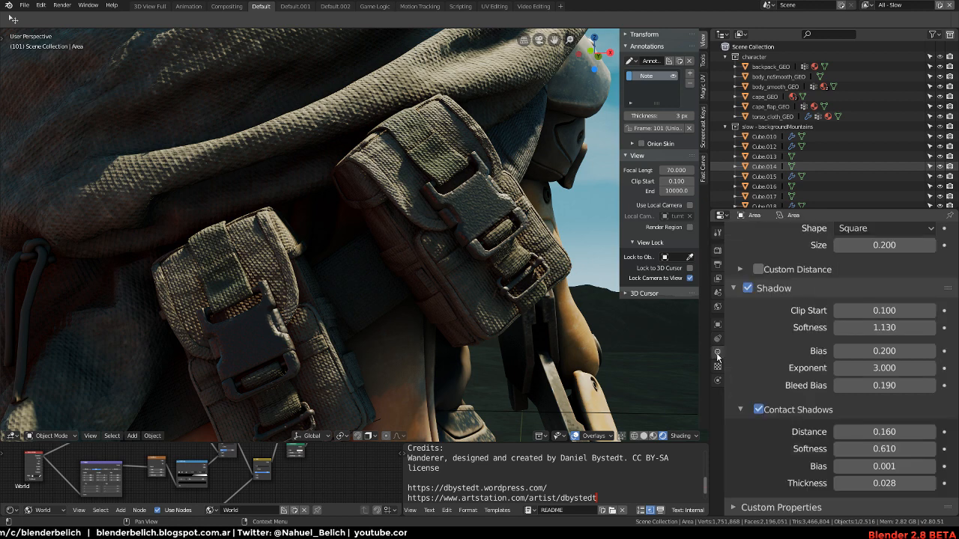
{"action": "left_click", "coordinate": [759, 411]}
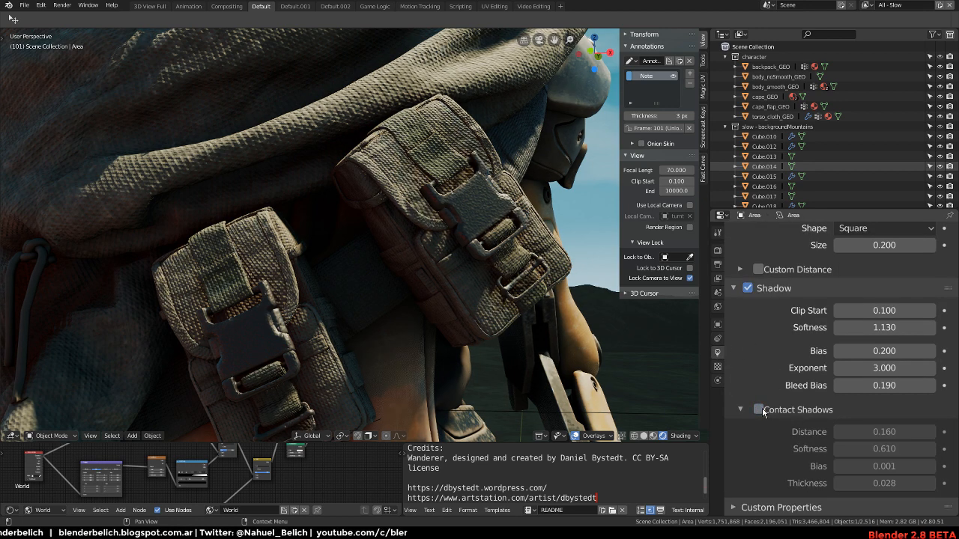
{"action": "left_click", "coordinate": [759, 411]}
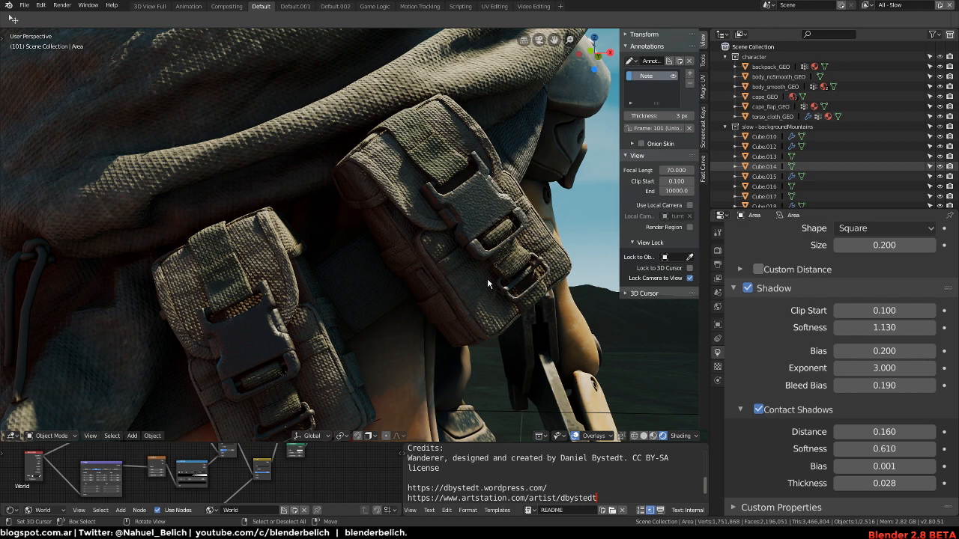
{"action": "middle_click_drag", "start_coordinate": [483, 275], "coordinate": [471, 273]}
{"action": "scroll", "coordinate": [445, 240], "scroll_direction": "up", "scroll_amount": 6}
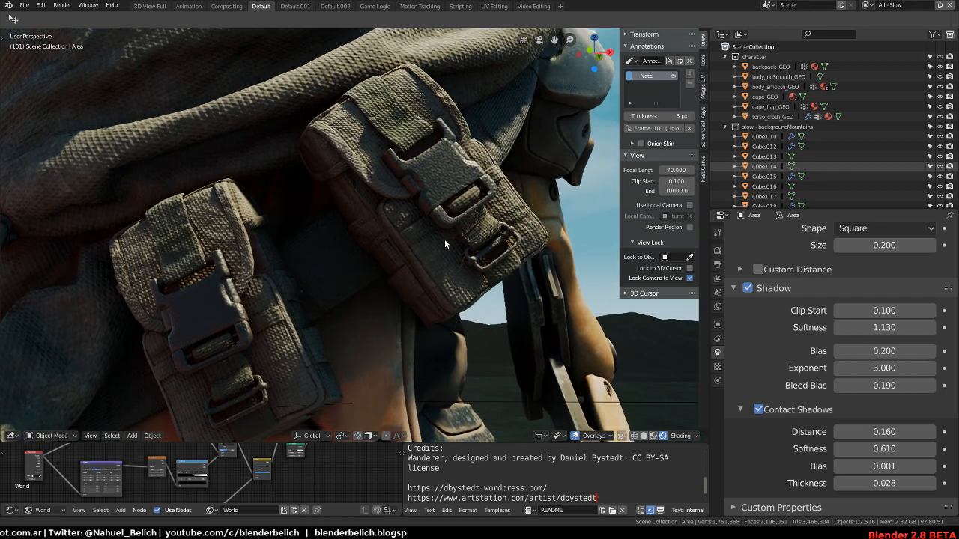
{"action": "scroll", "coordinate": [446, 220], "scroll_direction": "up", "scroll_amount": 4}
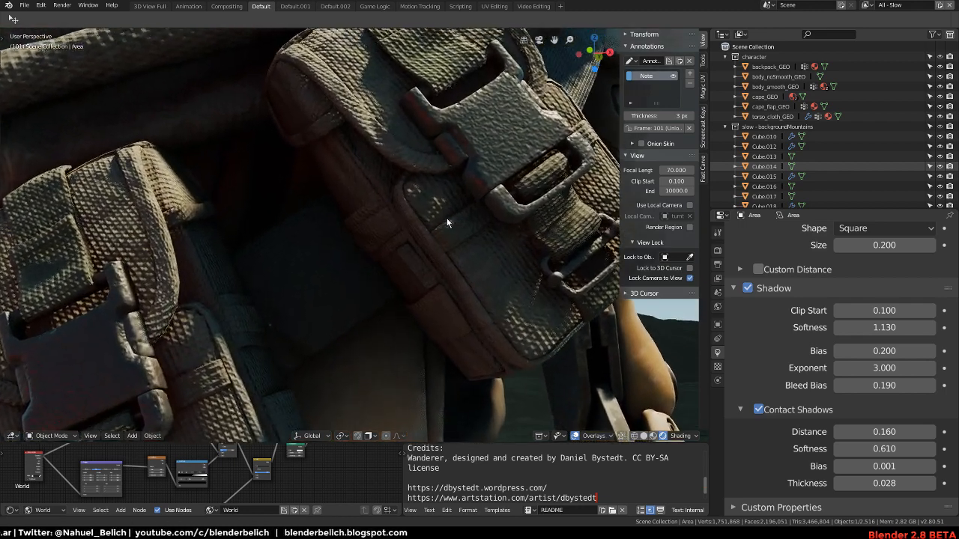
{"action": "scroll", "coordinate": [437, 195], "scroll_direction": "up", "scroll_amount": 8}
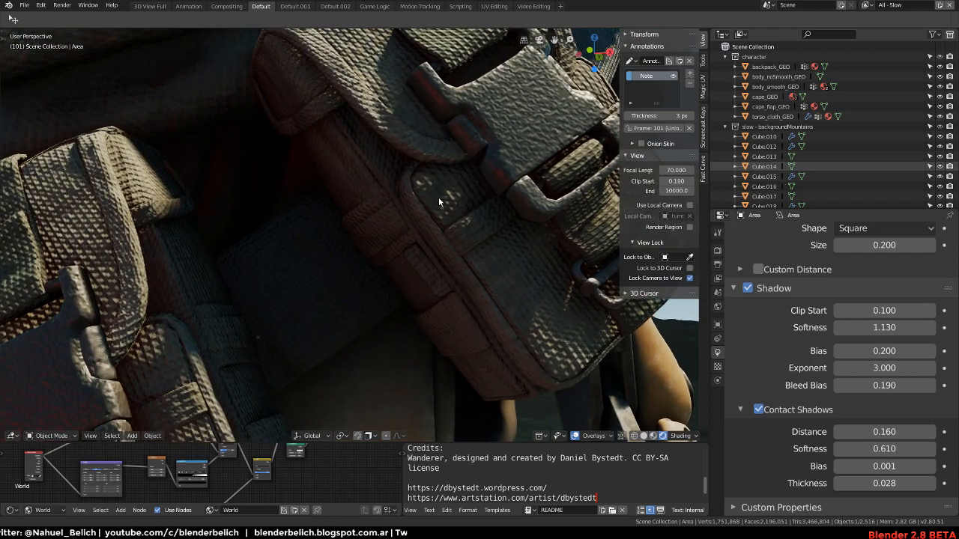
{"action": "scroll", "coordinate": [431, 189], "scroll_direction": "down", "scroll_amount": 15}
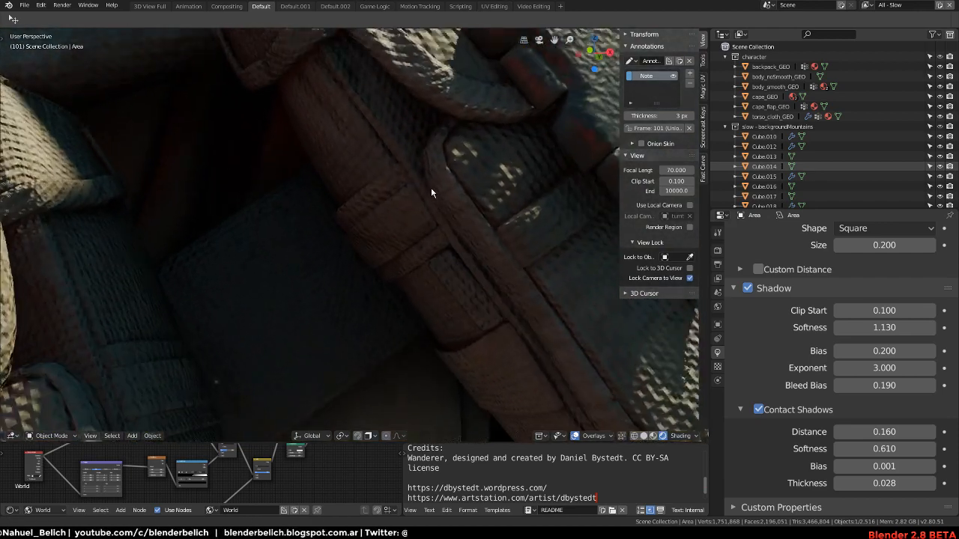
{"action": "scroll", "coordinate": [437, 215], "scroll_direction": "up", "scroll_amount": 8}
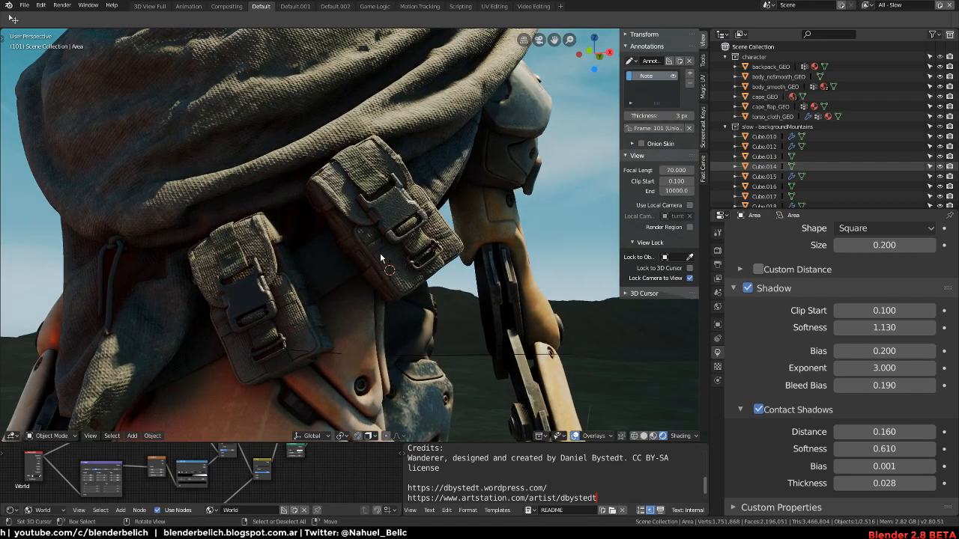
- Add a new camera at the 3D cursor on the belt pouch
{"action": "left_click", "coordinate": [377, 253], "text": "shift"}
{"action": "middle_click_drag", "start_coordinate": [382, 289], "coordinate": [387, 244], "text": "ctrl"}
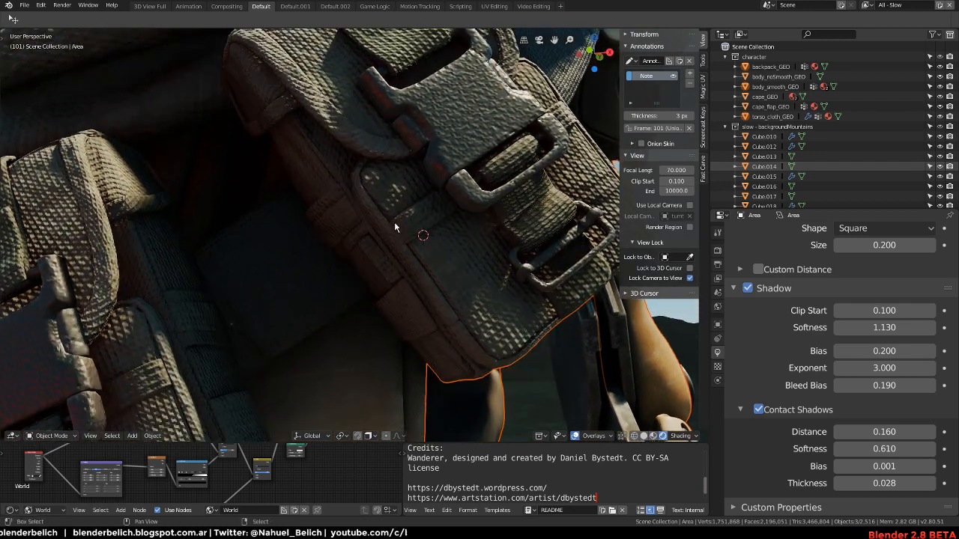
{"action": "key", "text": "shift+a"}
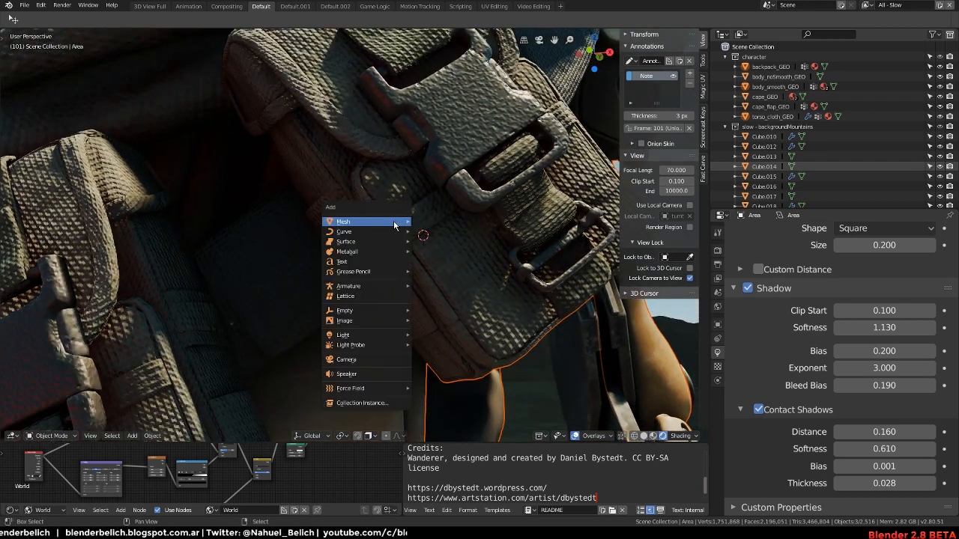
{"action": "left_click", "coordinate": [389, 360]}
- Make the newly added Camera the scene's active camera in place of turntable_CAM
{"action": "left_click", "coordinate": [718, 266]}
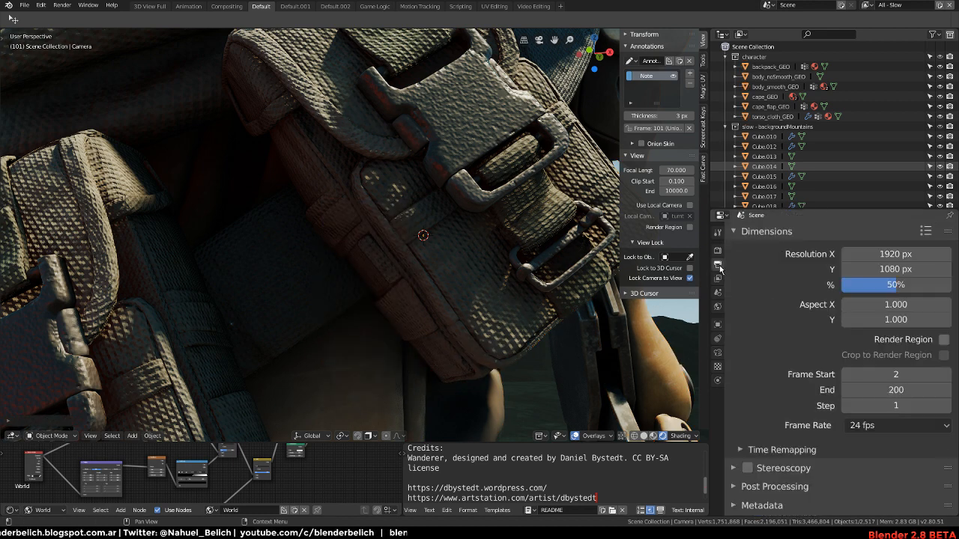
{"action": "left_click", "coordinate": [718, 279]}
{"action": "left_click", "coordinate": [717, 293]}
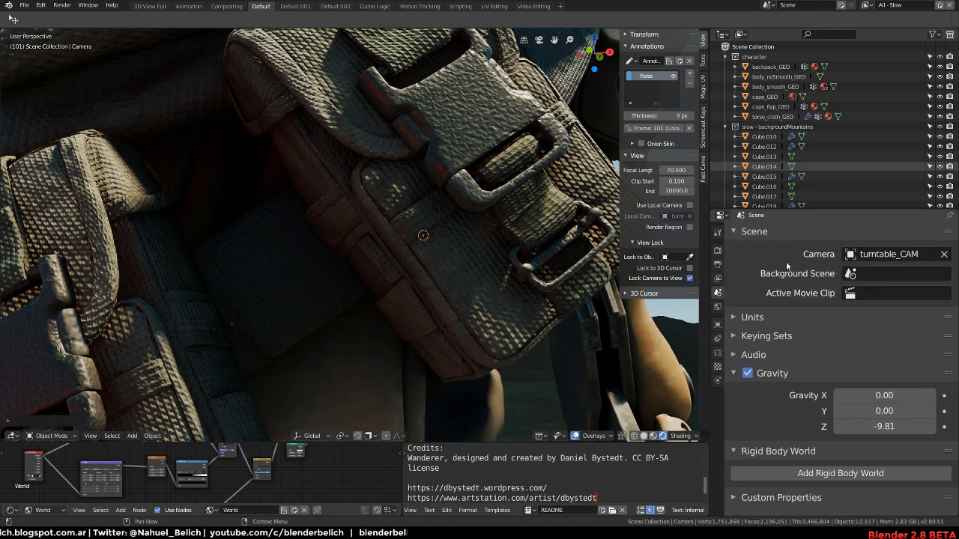
{"action": "left_click", "coordinate": [855, 254]}
{"action": "left_click", "coordinate": [835, 276]}
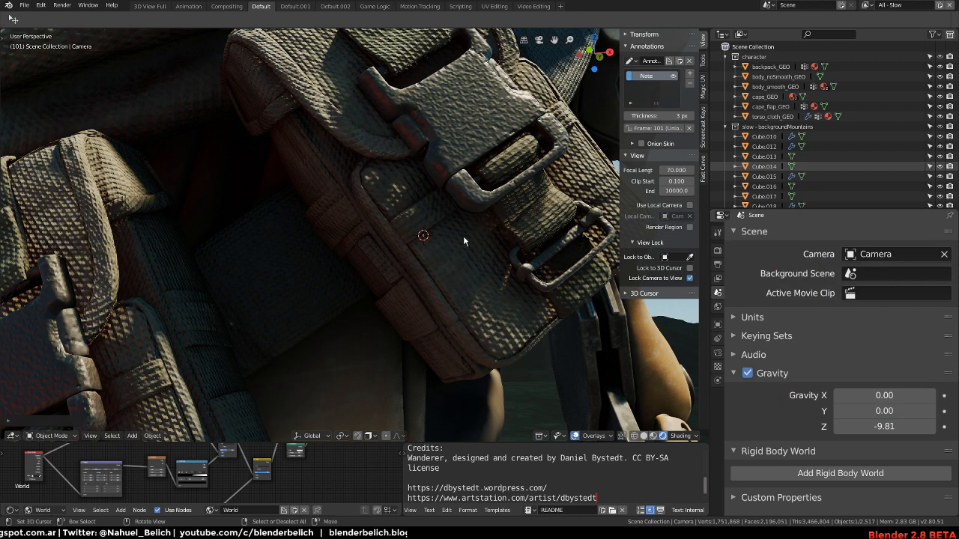
- Look through the new camera, move it in close on the pouch buckle, and check the scene's Depth of Field render settings
{"action": "key", "text": "KP_0"}
{"action": "middle_click_drag", "start_coordinate": [473, 217], "coordinate": [484, 275], "text": "ctrl"}
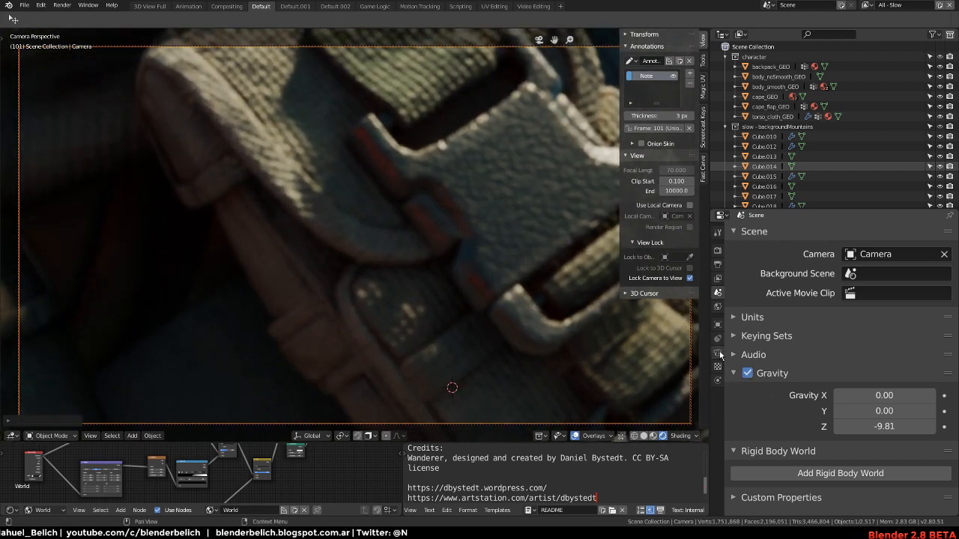
{"action": "left_click", "coordinate": [718, 354]}
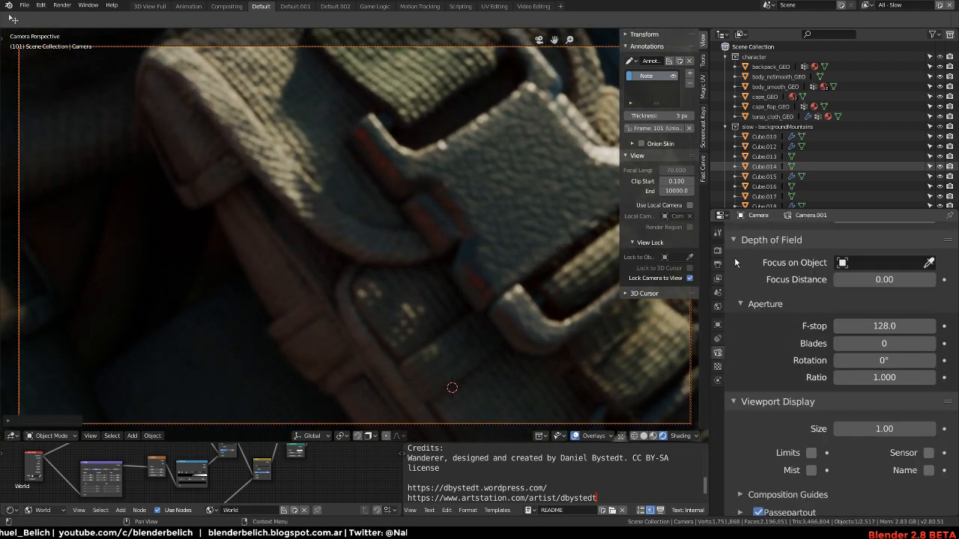
{"action": "left_click", "coordinate": [717, 252]}
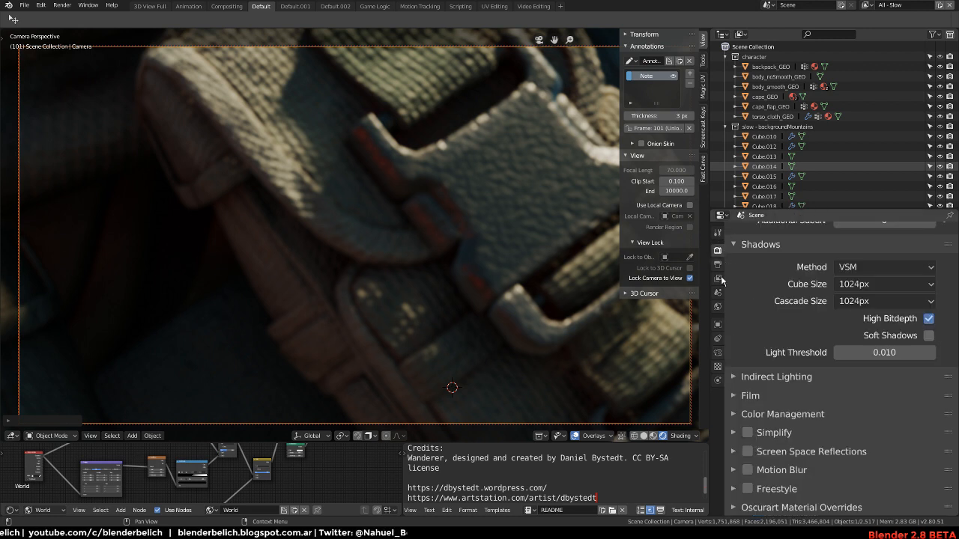
{"action": "scroll", "coordinate": [763, 303], "scroll_direction": "up", "scroll_amount": 10}
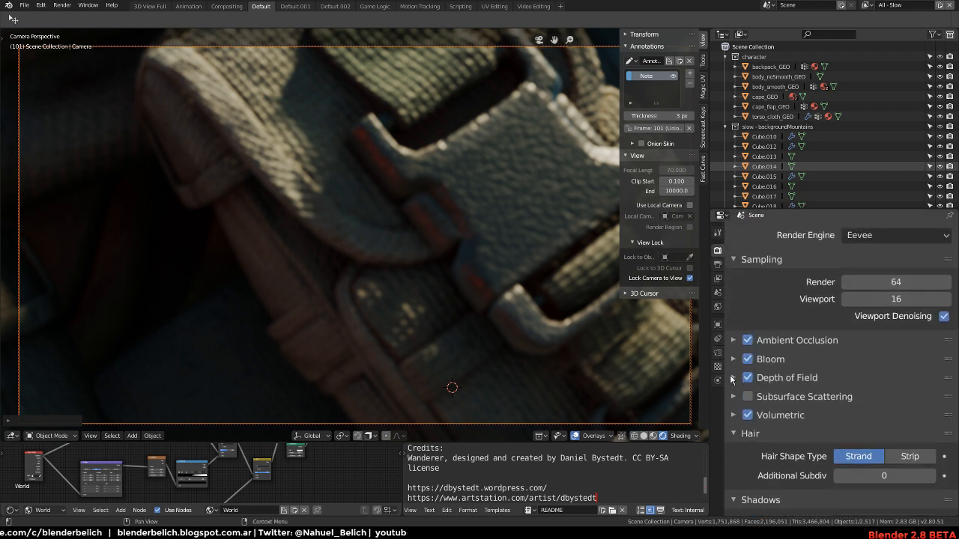
{"action": "left_click", "coordinate": [733, 378]}
{"action": "left_click", "coordinate": [735, 377]}
- Set the camera's depth of field Focus Distance to about 0.85 by sampling a point on the pouch flap
{"action": "left_click", "coordinate": [718, 352]}
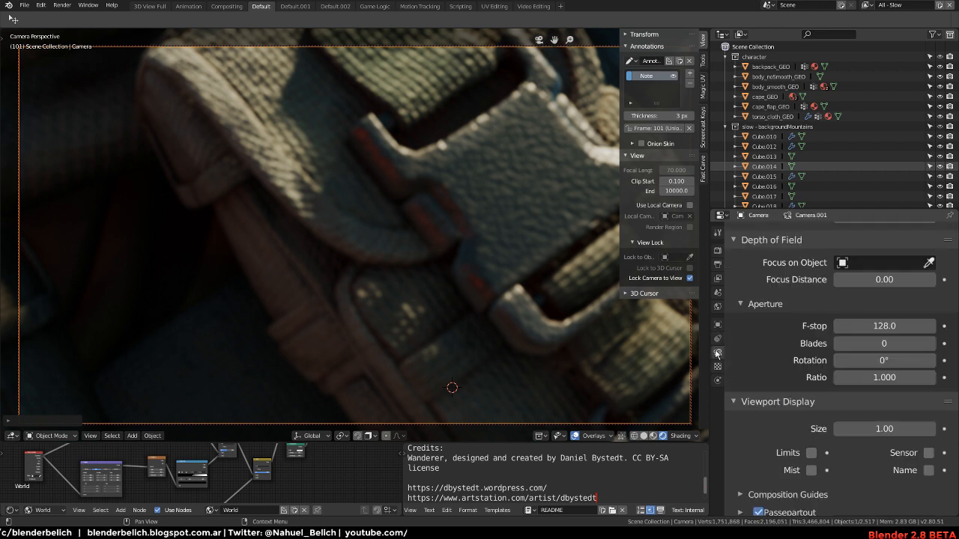
{"action": "scroll", "coordinate": [753, 449], "scroll_direction": "down", "scroll_amount": 2}
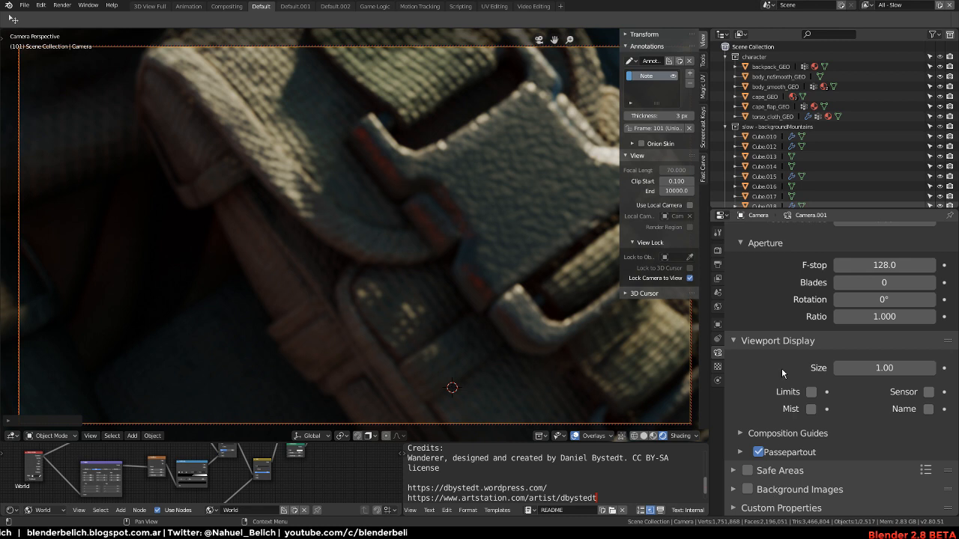
{"action": "scroll", "coordinate": [781, 368], "scroll_direction": "up", "scroll_amount": 3}
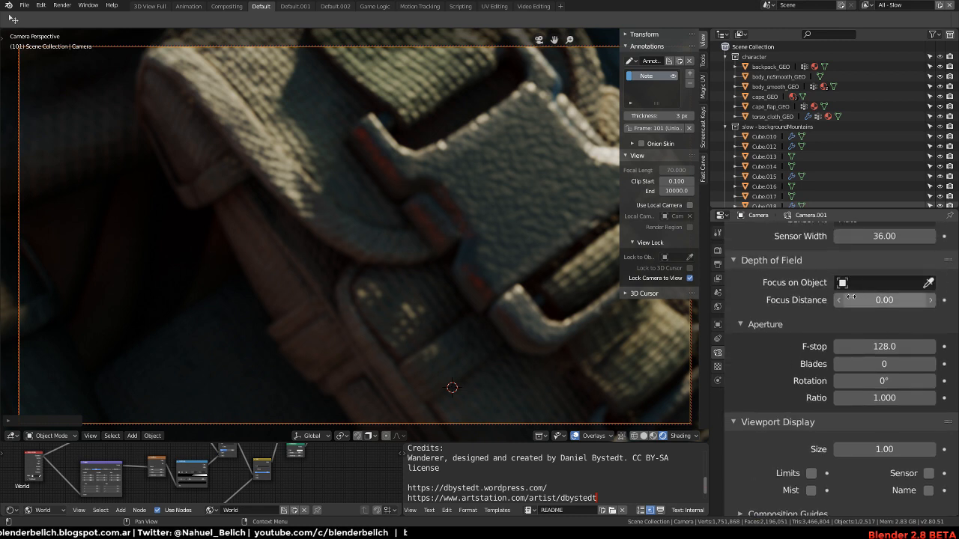
{"action": "left_click", "coordinate": [329, 166]}
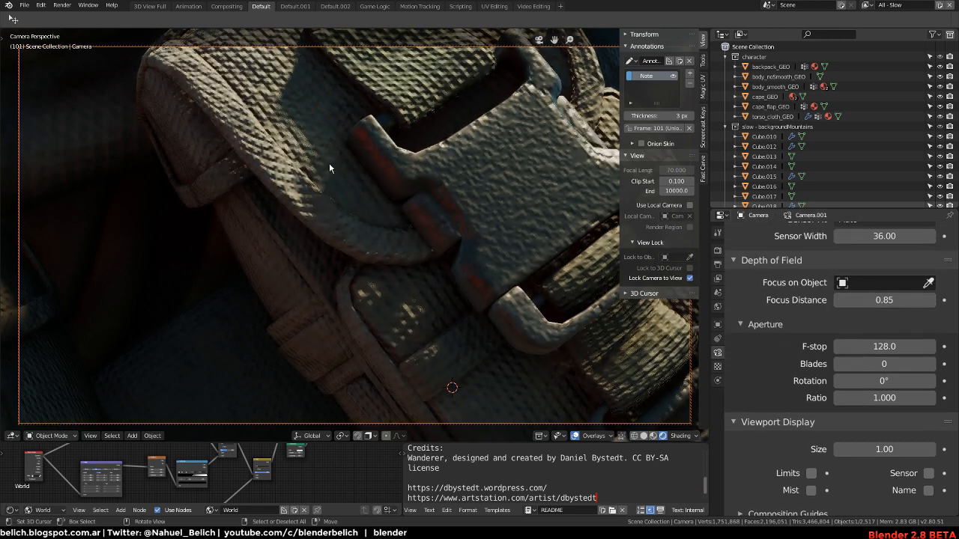
- Try an aperture F-stop of 2.5 for the camera, and settle on 0.8
{"action": "left_click", "coordinate": [885, 343]}
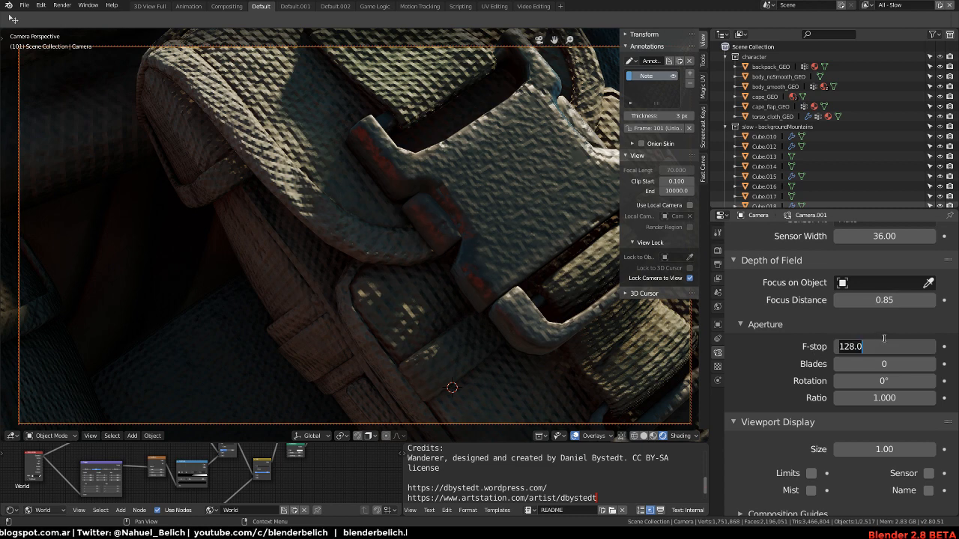
{"action": "type", "text": "2.5"}
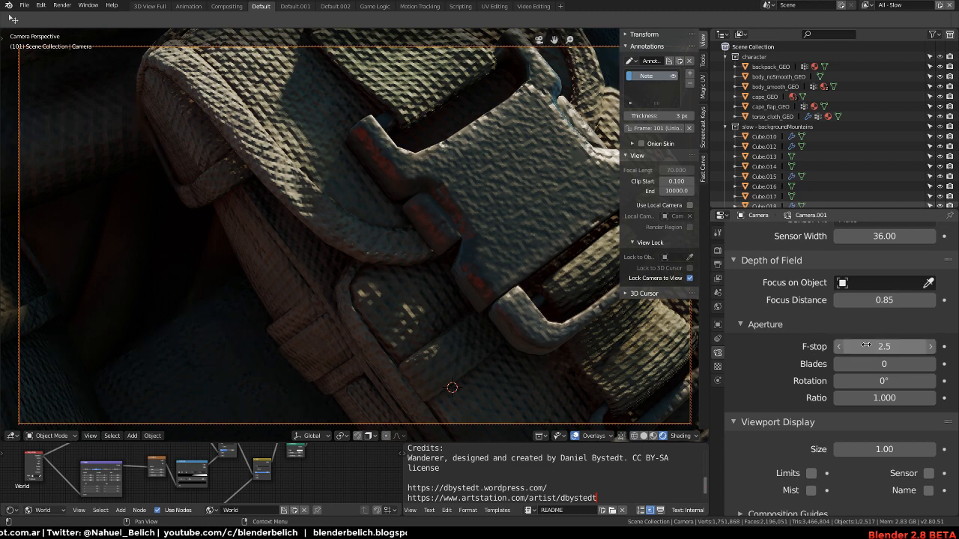
{"action": "key", "text": "BackSpace"}
{"action": "key", "text": "BackSpace"}
{"action": "key", "text": "BackSpace"}
{"action": "type", "text": "0.8"}
{"action": "key", "text": "Return"}
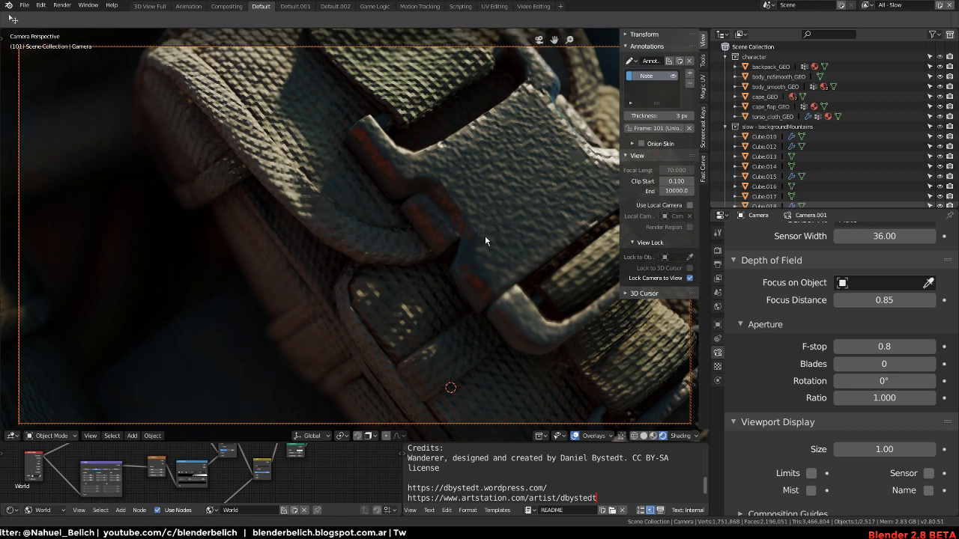
- Pull the camera back to frame both pouches and sample a Focus Distance of about 1.78 on the buckled pouch
{"action": "middle_click_drag", "start_coordinate": [488, 261], "coordinate": [567, 283], "text": "ctrl"}
{"action": "key", "text": "e"}
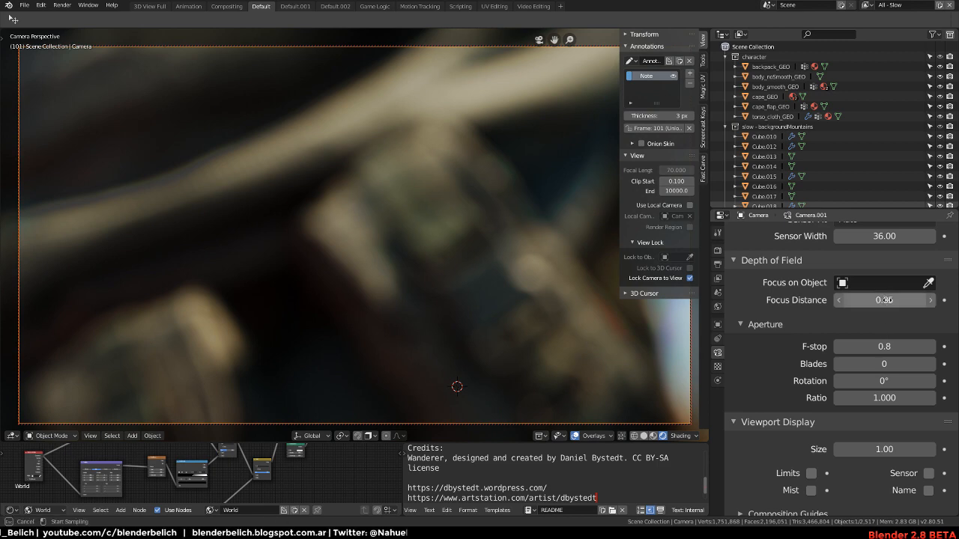
{"action": "left_click", "coordinate": [438, 260]}
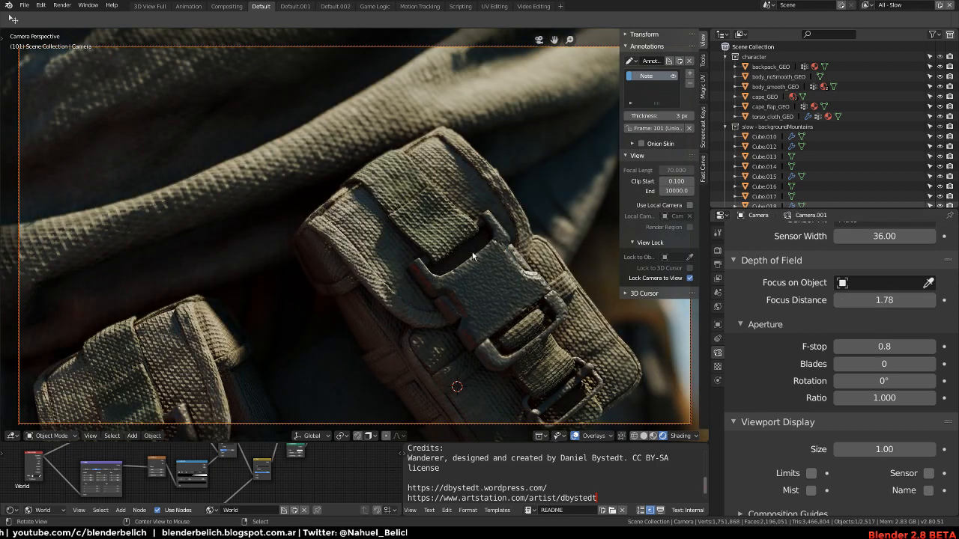
- Hide the viewport sidebar, reframe the camera close on the pouch flap, and sample a Focus Distance of about 0.75 on it
{"action": "key", "text": "n"}
{"action": "middle_click_drag", "start_coordinate": [600, 244], "coordinate": [569, 250]}
{"action": "scroll", "coordinate": [564, 228], "scroll_direction": "up", "scroll_amount": 4}
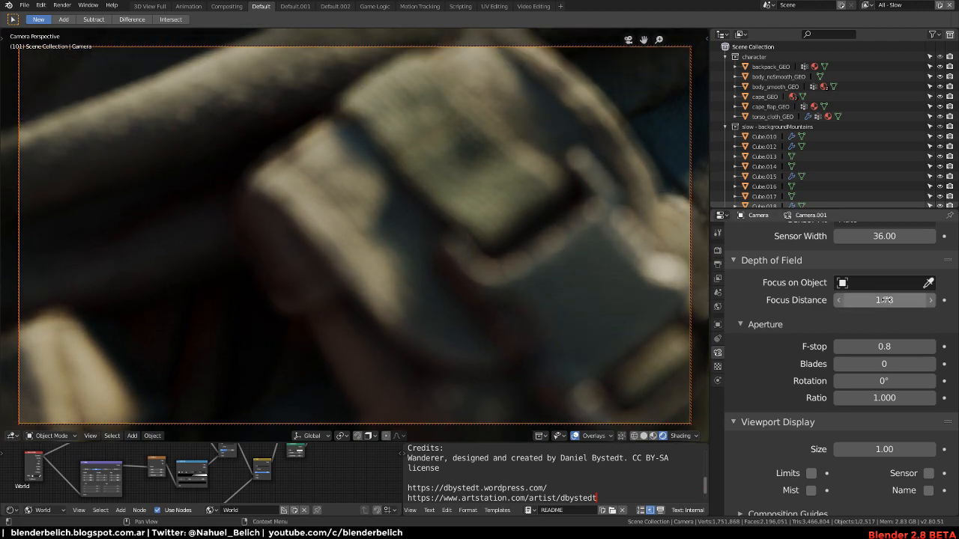
{"action": "left_click_drag", "start_coordinate": [389, 229], "coordinate": [387, 223]}
{"action": "middle_click_drag", "start_coordinate": [447, 257], "coordinate": [443, 223]}
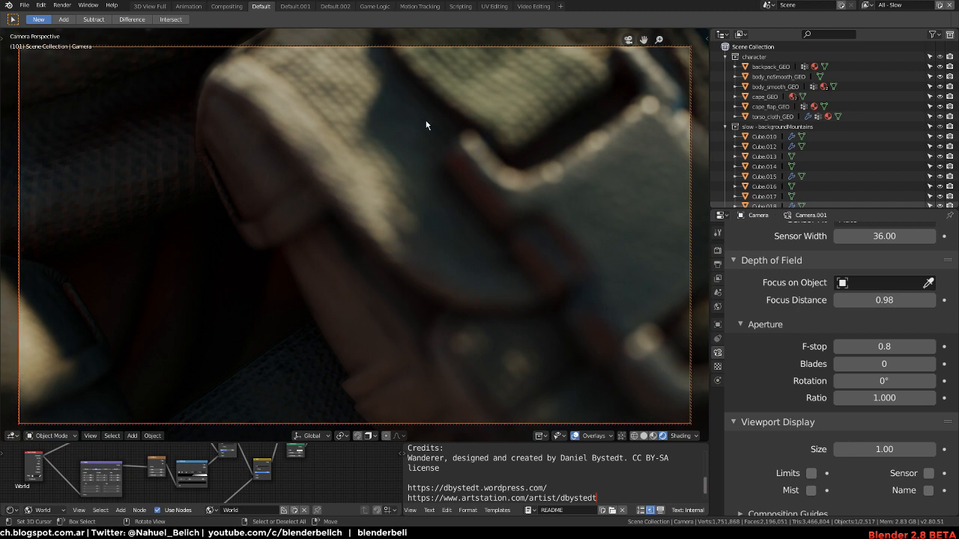
{"action": "middle_click_drag", "start_coordinate": [553, 242], "coordinate": [542, 237]}
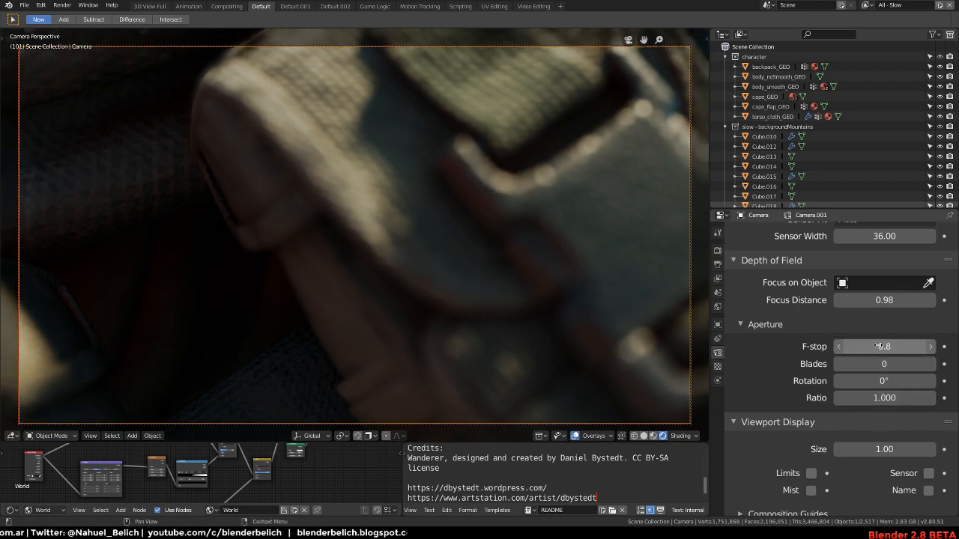
{"action": "key", "text": "e"}
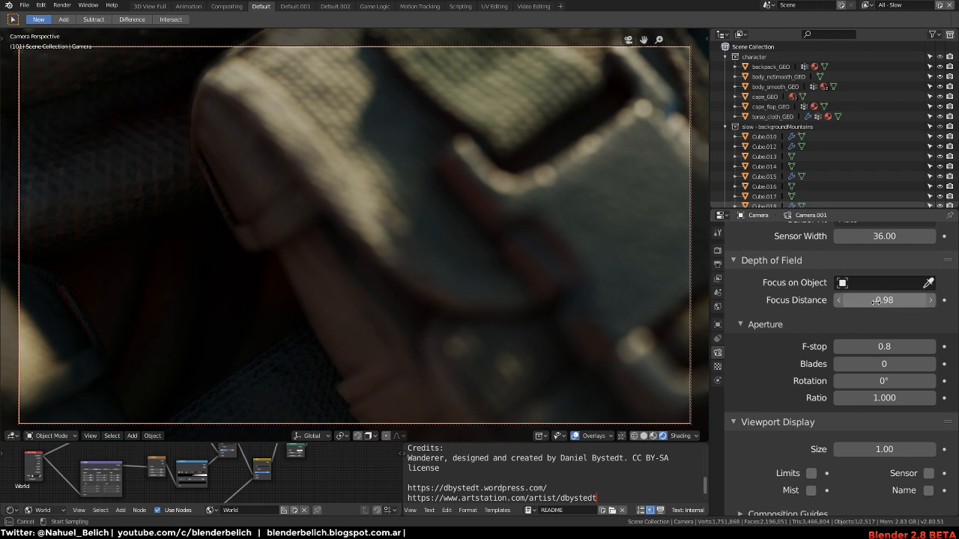
{"action": "left_click", "coordinate": [387, 167]}
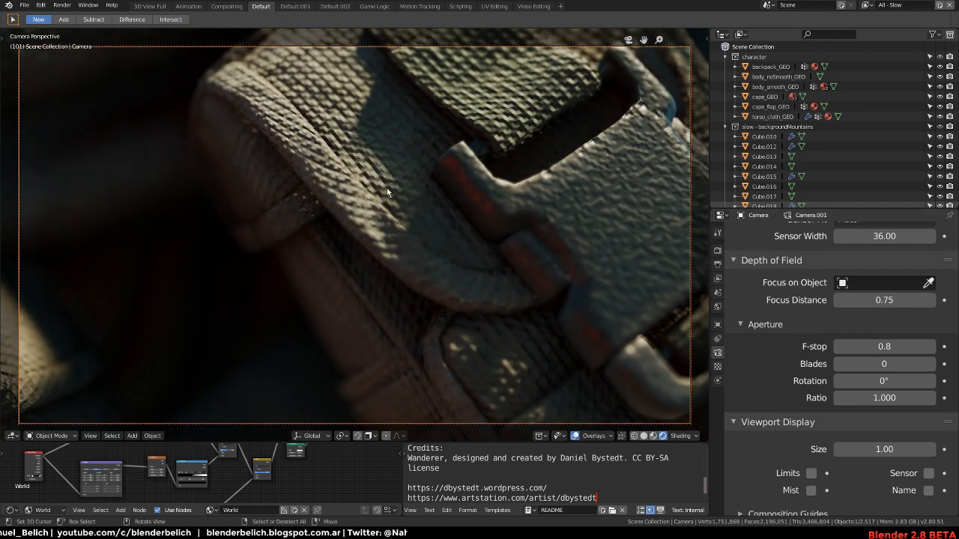
- Collapse the Hair and Shadows sections in the scene's render settings
{"action": "left_click", "coordinate": [719, 249]}
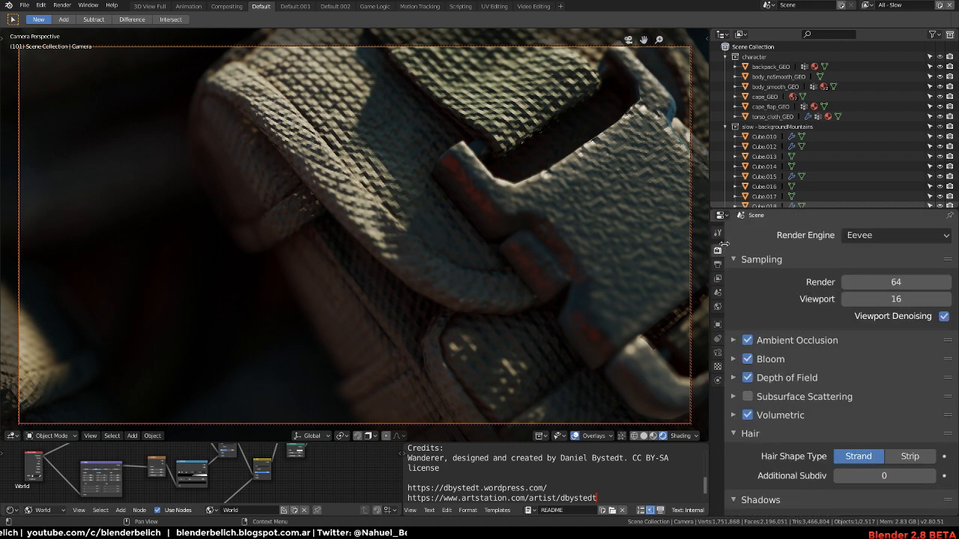
{"action": "left_click", "coordinate": [750, 434]}
{"action": "left_click", "coordinate": [747, 456]}
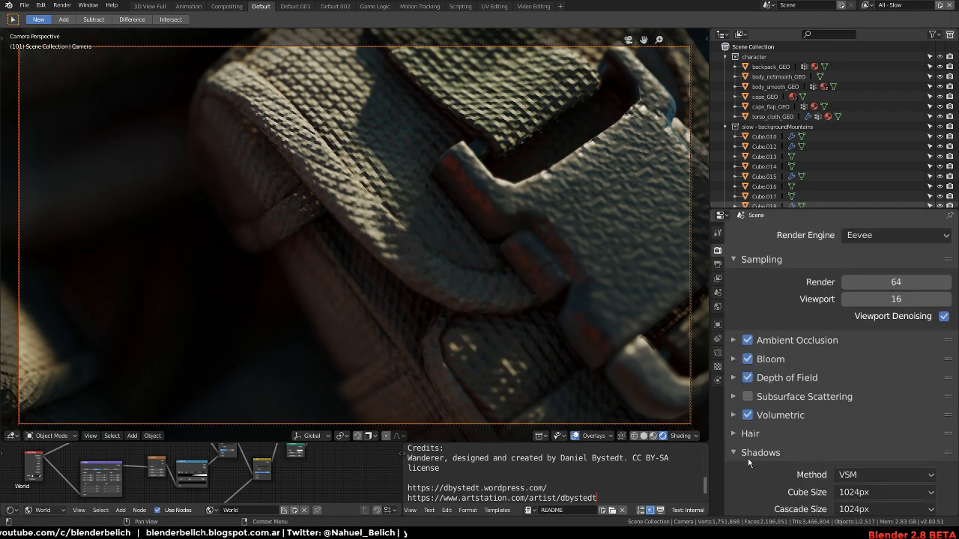
{"action": "left_click", "coordinate": [748, 455]}
{"action": "scroll", "coordinate": [771, 324], "scroll_direction": "down", "scroll_amount": 3}
- Turn off Compositing and Sequencer in the scene's Post Processing output settings
{"action": "left_click", "coordinate": [717, 264]}
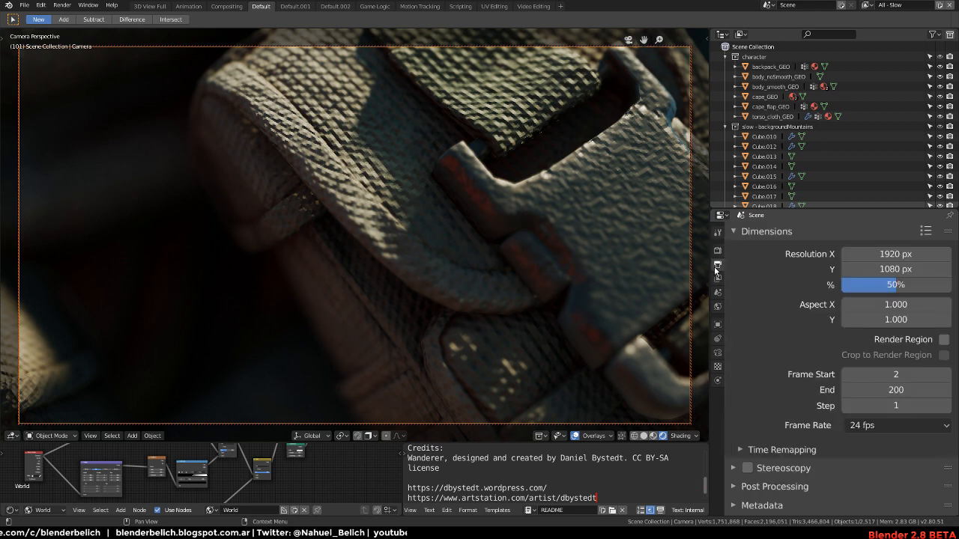
{"action": "scroll", "coordinate": [770, 313], "scroll_direction": "down", "scroll_amount": 3}
{"action": "left_click", "coordinate": [735, 406]}
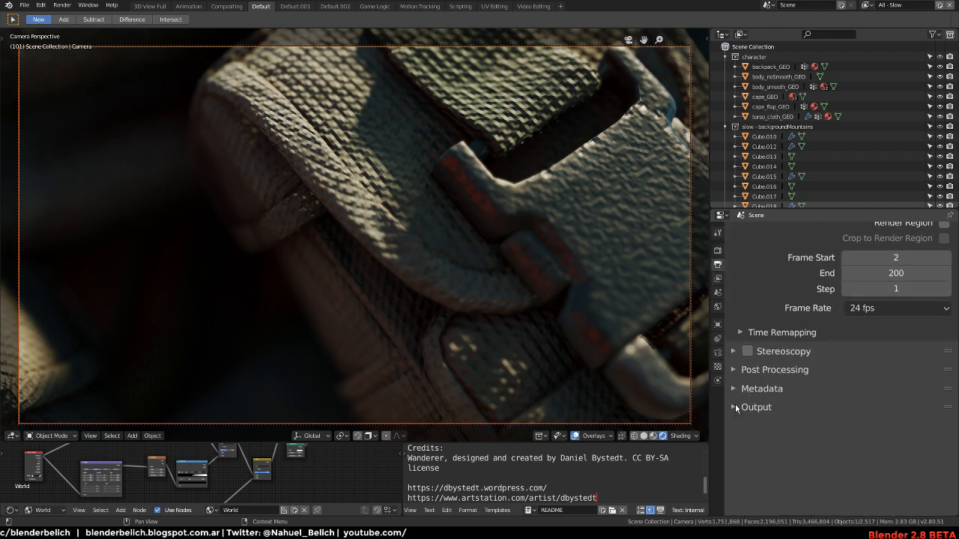
{"action": "left_click", "coordinate": [765, 372]}
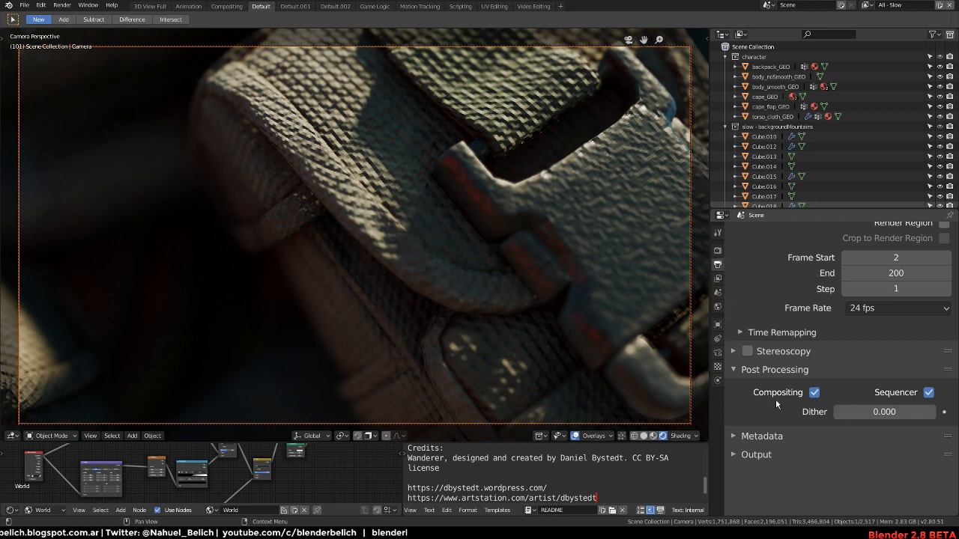
{"action": "left_click", "coordinate": [813, 392]}
{"action": "left_click", "coordinate": [929, 392]}
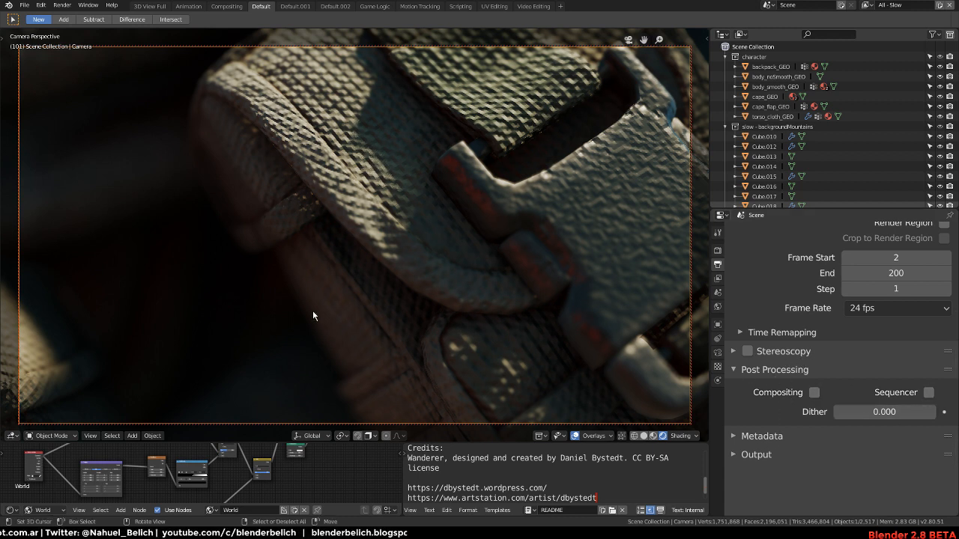
{"action": "mouse_move", "coordinate": [110, 479]}
{"action": "middle_mouse_down"}
{"action": "mouse_move", "coordinate": [117, 487]}
{"action": "mouse_move", "coordinate": [113, 480]}
{"action": "middle_mouse_up"}
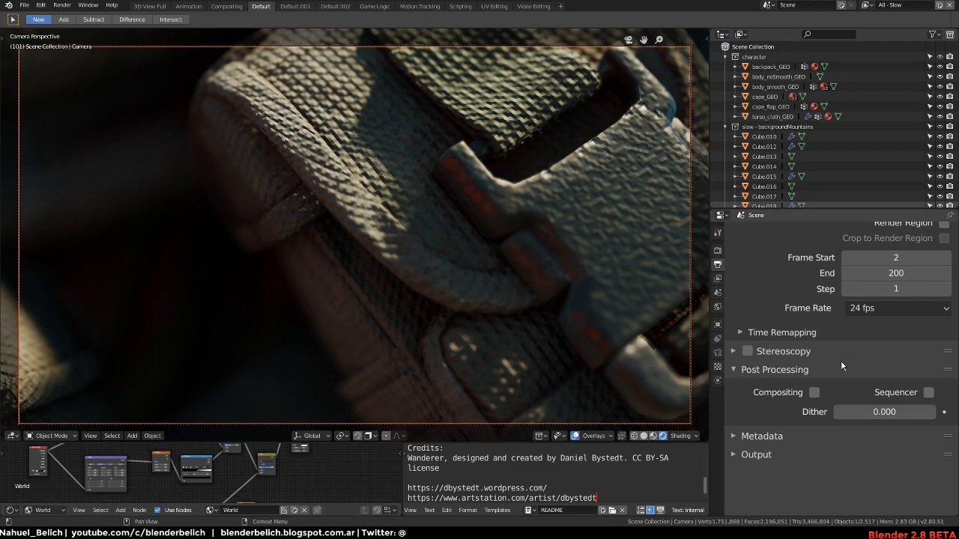
- Render the current frame through the close-up camera and examine the shadows on the pouch flap up close
{"action": "key", "text": "F12"}
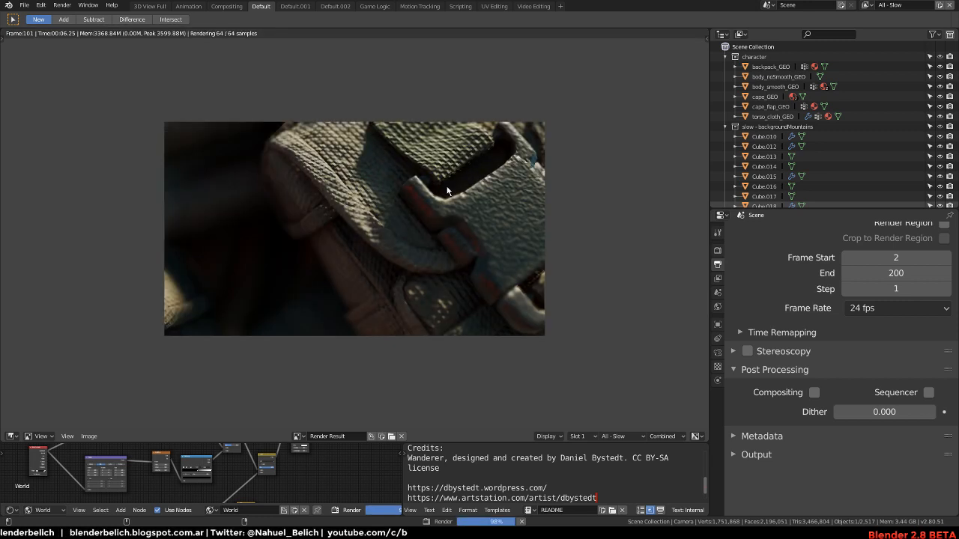
{"action": "middle_click_drag", "start_coordinate": [364, 143], "coordinate": [386, 179]}
{"action": "scroll", "coordinate": [386, 215], "scroll_direction": "up", "scroll_amount": 4}
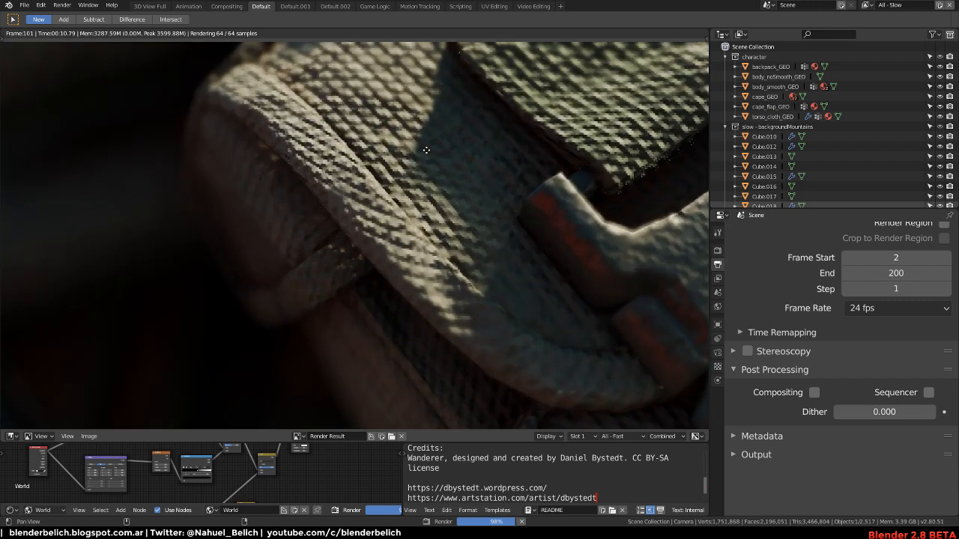
{"action": "middle_click_drag", "start_coordinate": [426, 150], "coordinate": [361, 182]}
{"action": "middle_click_drag", "start_coordinate": [361, 182], "coordinate": [351, 241], "text": "ctrl"}
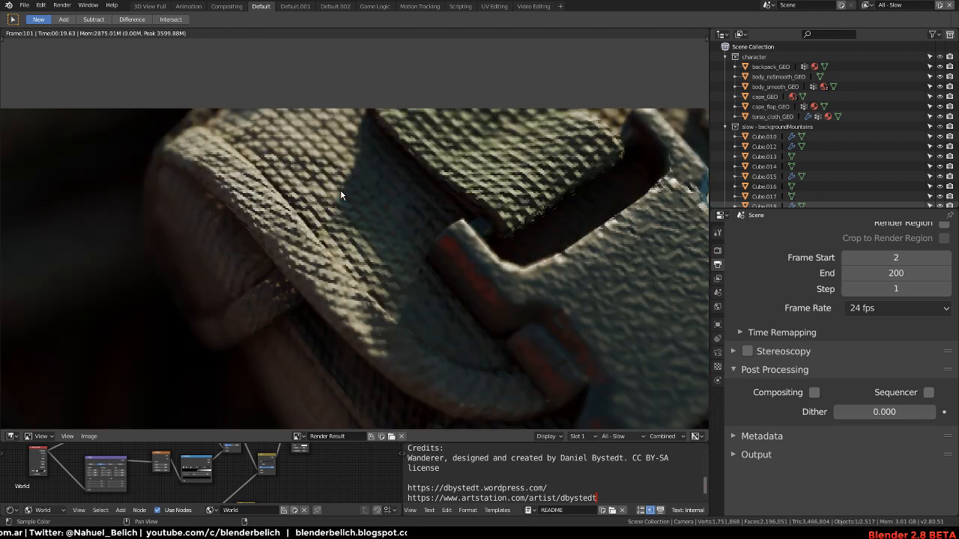
{"action": "middle_click_drag", "start_coordinate": [427, 159], "coordinate": [438, 110]}
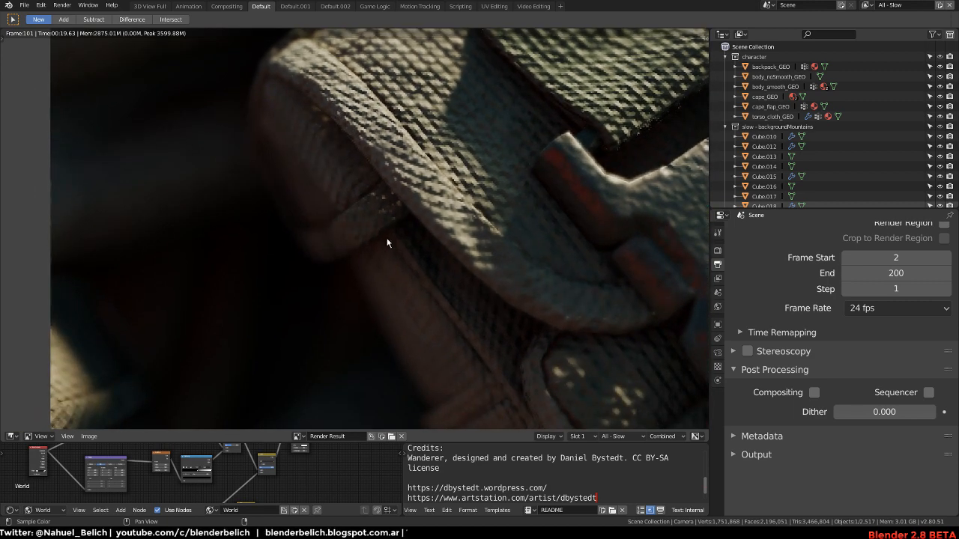
{"action": "middle_click_drag", "start_coordinate": [395, 191], "coordinate": [293, 256]}
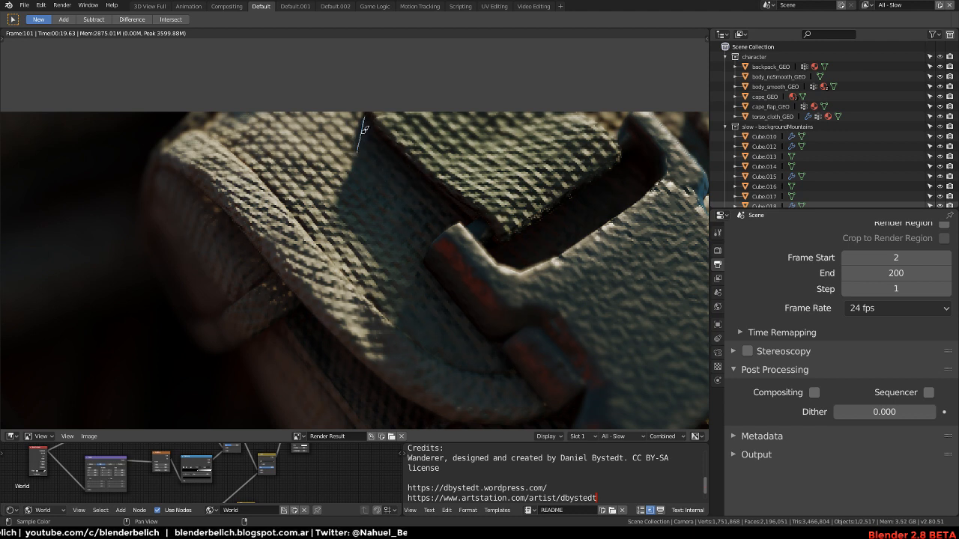
- Trace the shadow edge on the rendered pouch flap with annotation strokes and switch the render result to Slot 2
{"action": "mouse_move", "coordinate": [362, 132]}
{"action": "left_mouse_down"}
{"action": "mouse_move", "coordinate": [353, 159]}
{"action": "mouse_move", "coordinate": [367, 114]}
{"action": "left_mouse_up"}
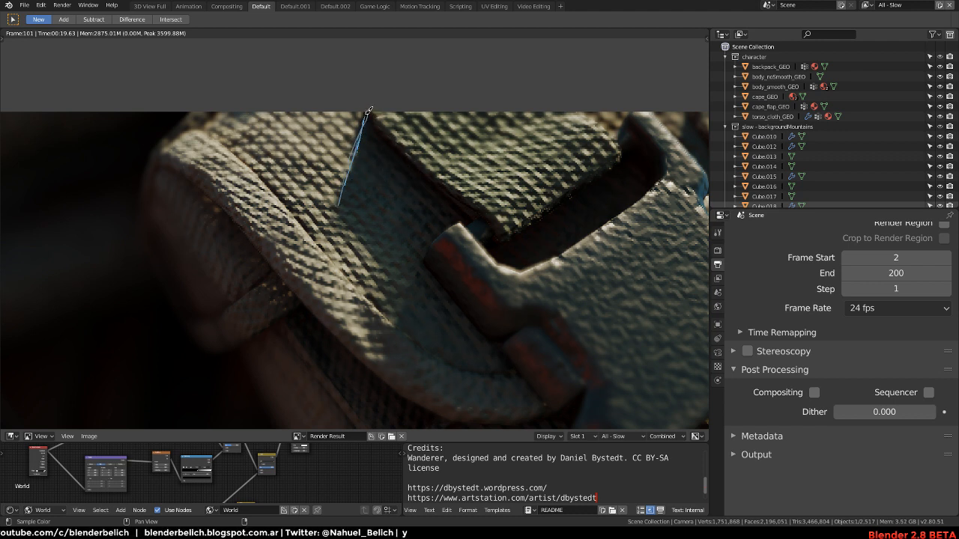
{"action": "left_click_drag", "start_coordinate": [338, 208], "coordinate": [359, 241]}
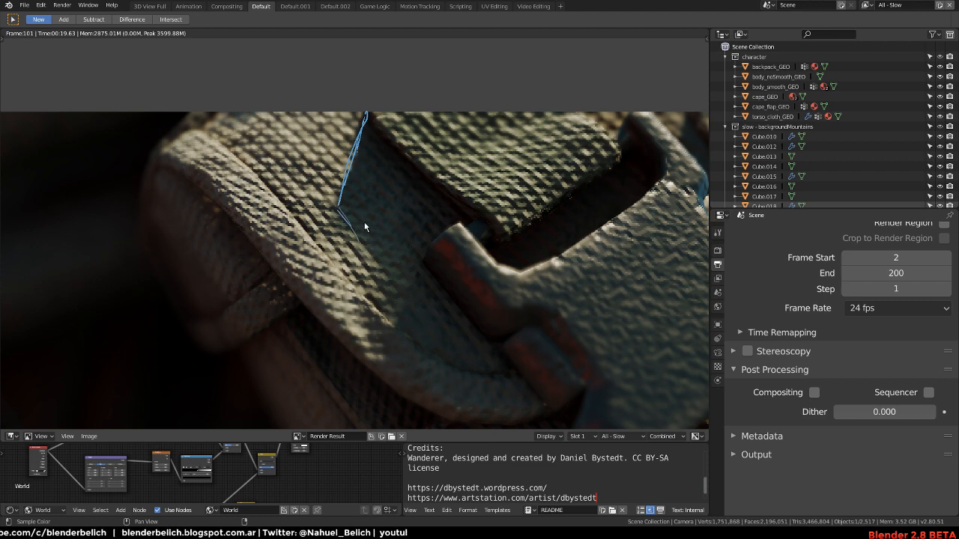
{"action": "key", "text": "n"}
{"action": "left_click", "coordinate": [629, 141]}
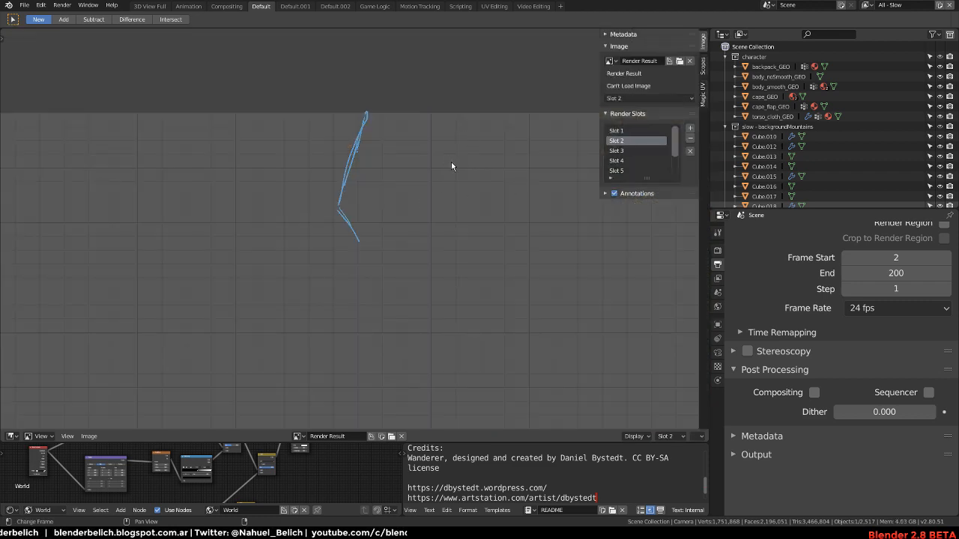
- Enable Overscan in the Film section of the scene's render settings
{"action": "left_click", "coordinate": [718, 250]}
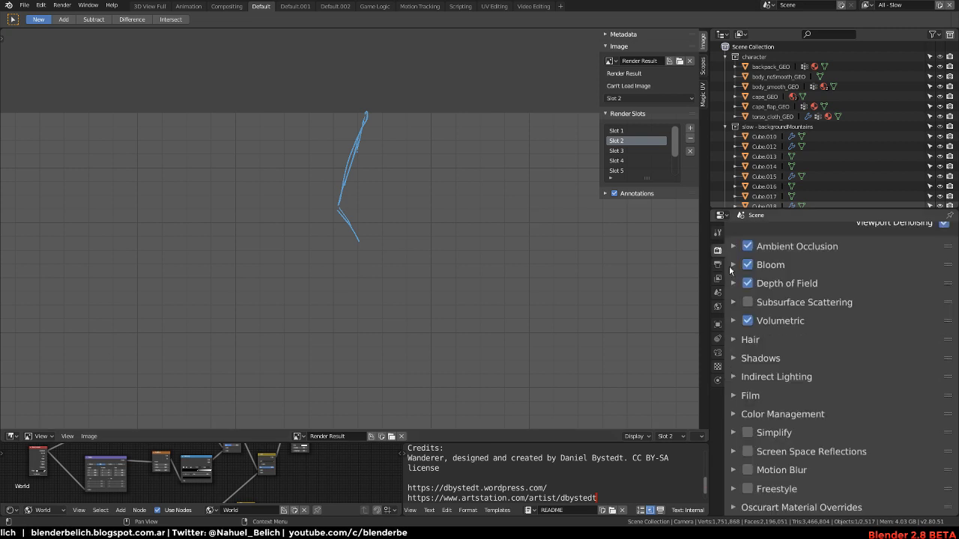
{"action": "left_click", "coordinate": [753, 395]}
{"action": "scroll", "coordinate": [757, 375], "scroll_direction": "down", "scroll_amount": 2}
{"action": "left_click", "coordinate": [758, 396]}
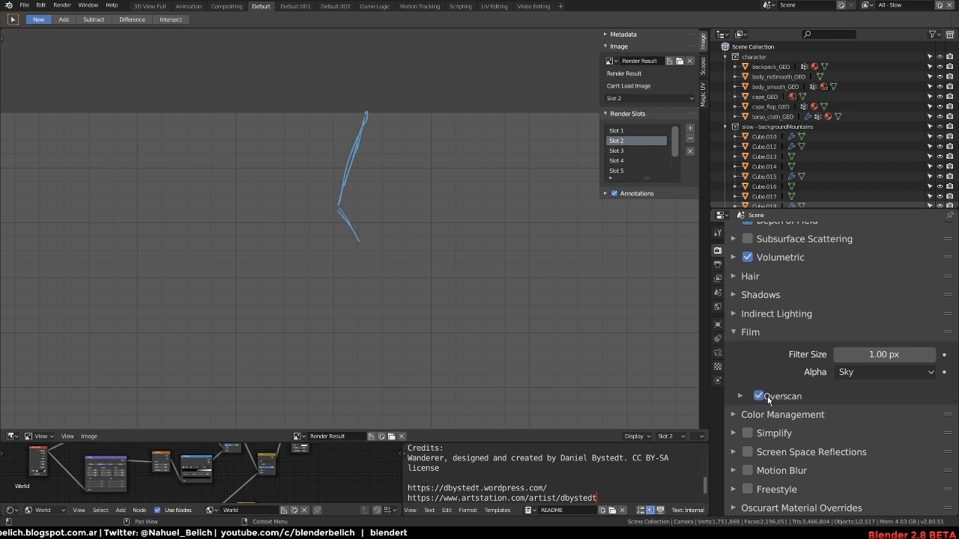
- Expand the Overscan settings and mark the area beyond the render frame's upper edge with short annotation strokes
{"action": "left_click", "coordinate": [785, 397]}
{"action": "scroll", "coordinate": [788, 393], "scroll_direction": "down", "scroll_amount": 1}
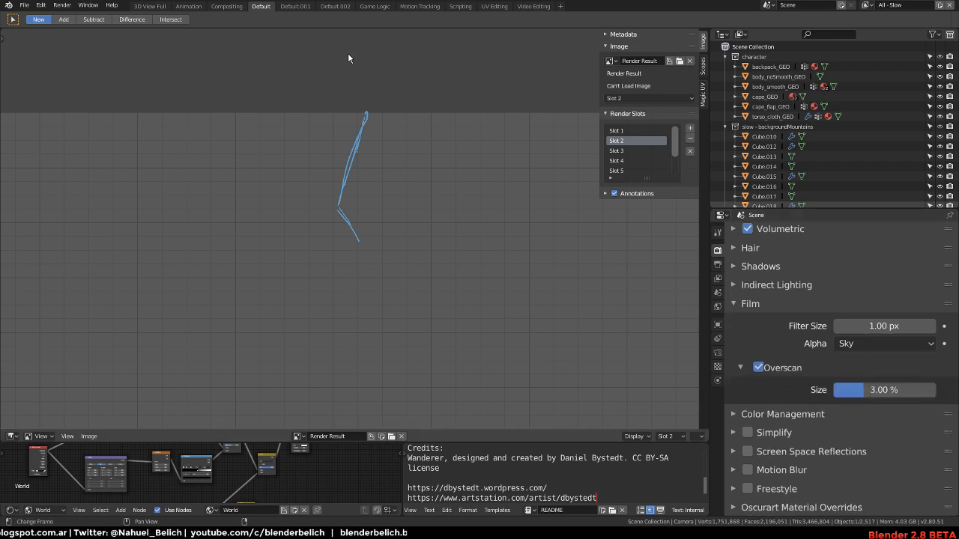
{"action": "middle_click_drag", "start_coordinate": [353, 54], "coordinate": [351, 76]}
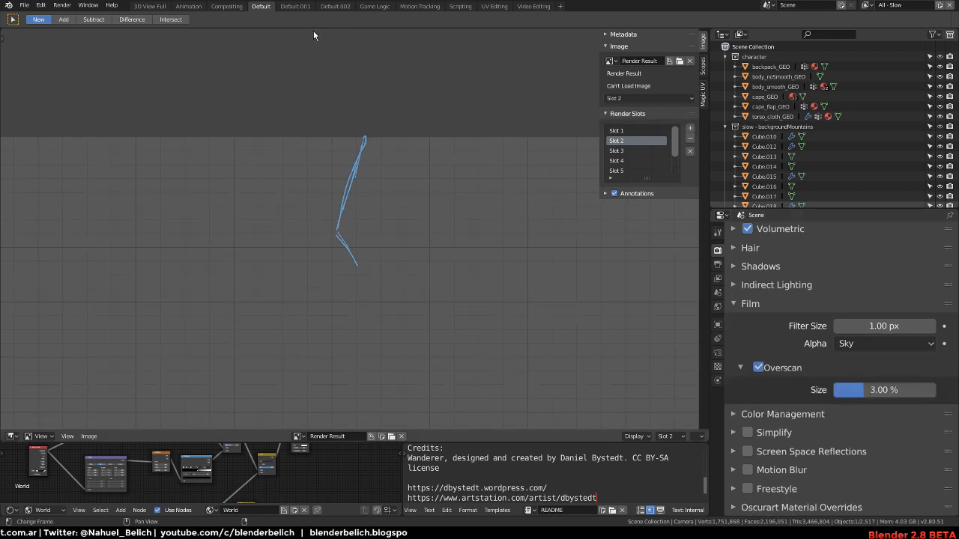
{"action": "left_click_drag", "start_coordinate": [427, 80], "coordinate": [455, 81]}
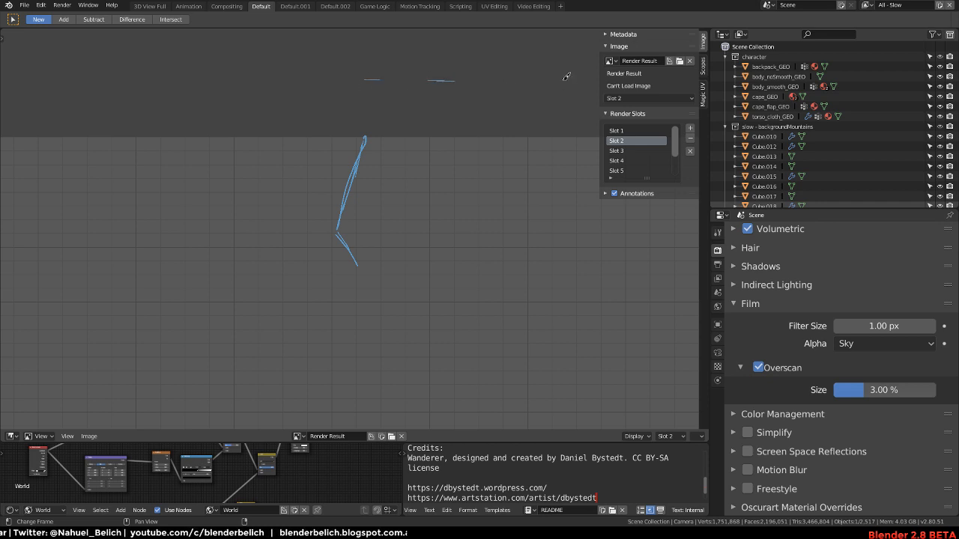
{"action": "left_click_drag", "start_coordinate": [578, 79], "coordinate": [523, 83]}
{"action": "left_click_drag", "start_coordinate": [453, 73], "coordinate": [424, 76]}
{"action": "left_click_drag", "start_coordinate": [312, 78], "coordinate": [290, 79]}
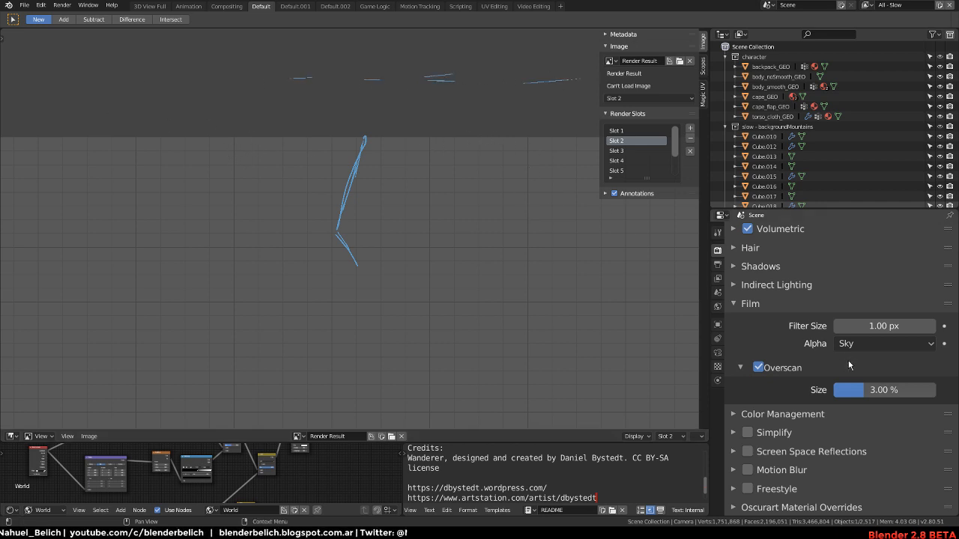
- Set the Overscan size to 4% and render the current frame into Slot 2
{"action": "left_click", "coordinate": [866, 398]}
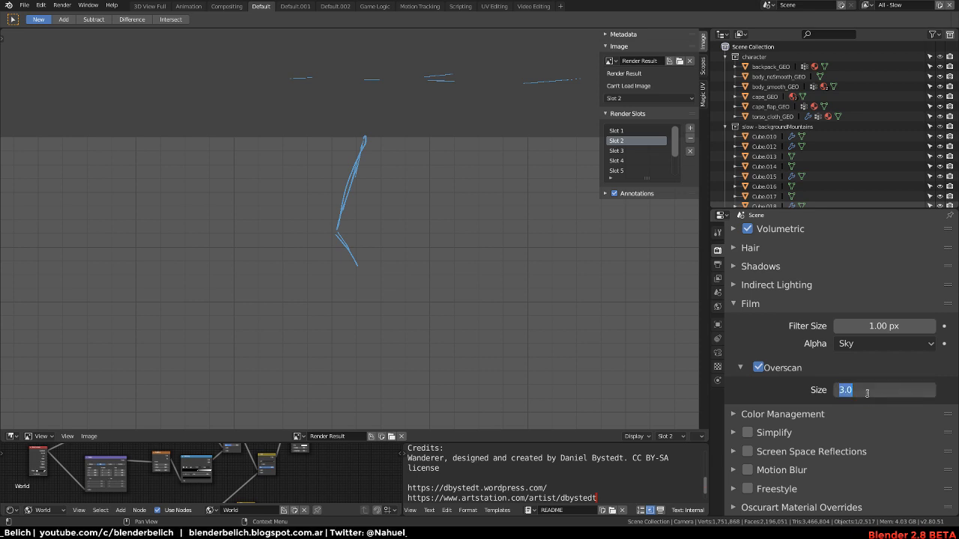
{"action": "type", "text": "4"}
{"action": "key", "text": "Return"}
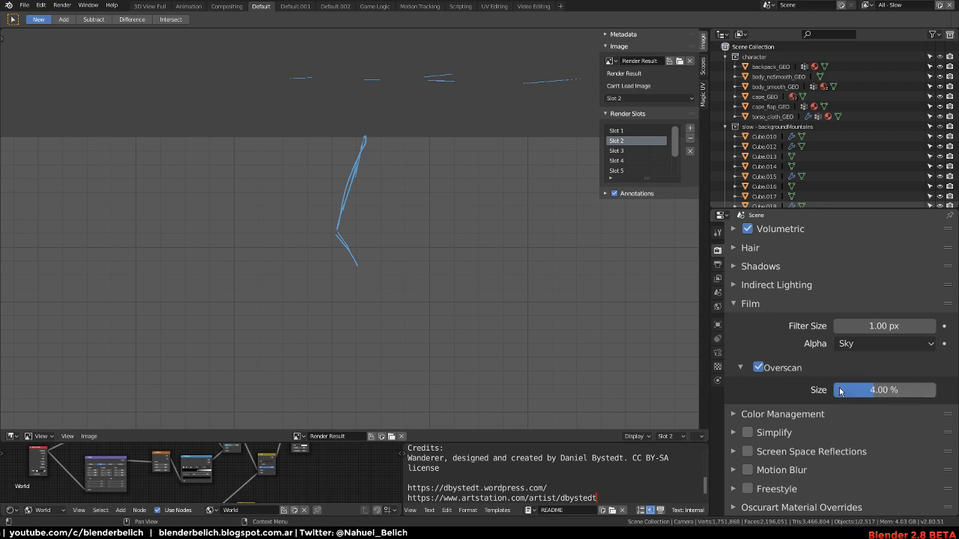
{"action": "key", "text": "F12"}
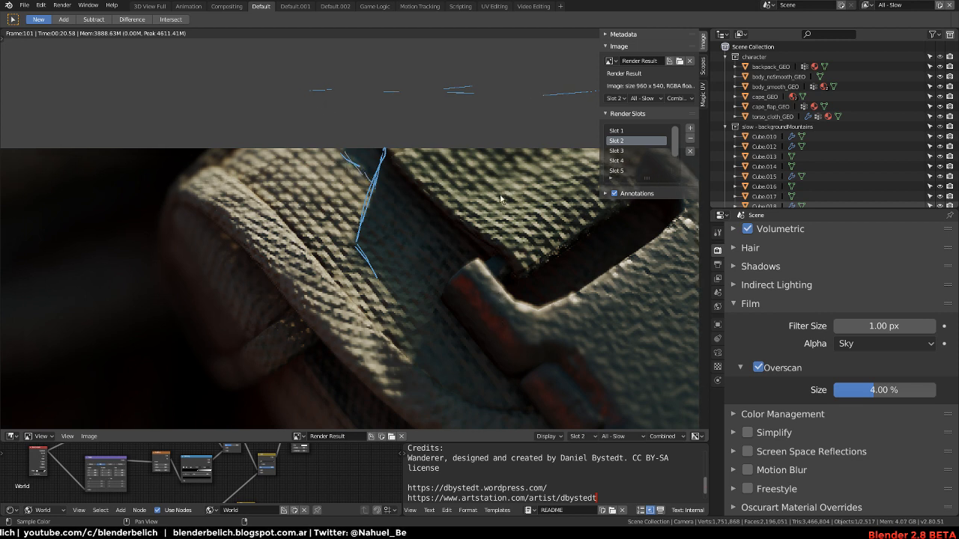
- Compare the renders in Slot 1 and Slot 2, circling the pouch flap's corner at the frame's upper edge
{"action": "left_click", "coordinate": [636, 132]}
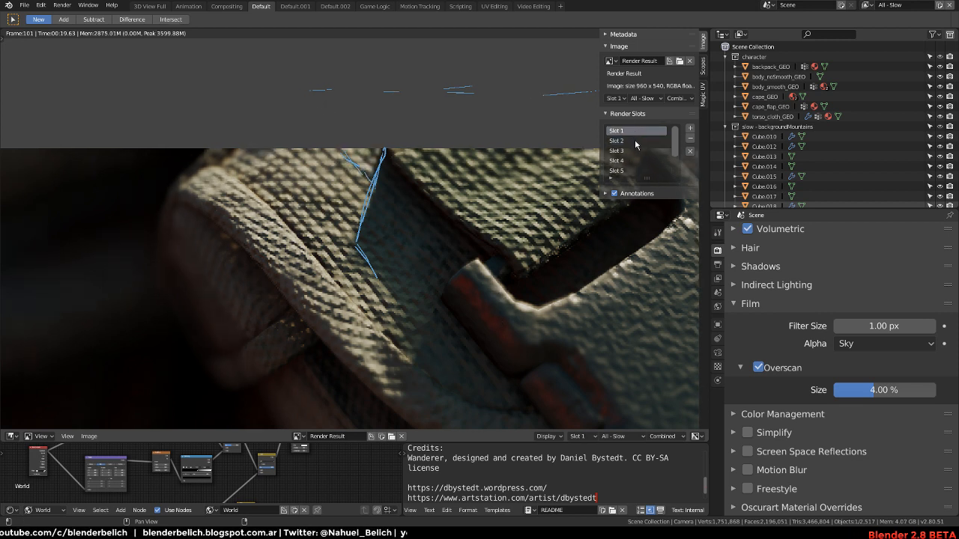
{"action": "left_click", "coordinate": [635, 140]}
{"action": "left_click", "coordinate": [636, 131]}
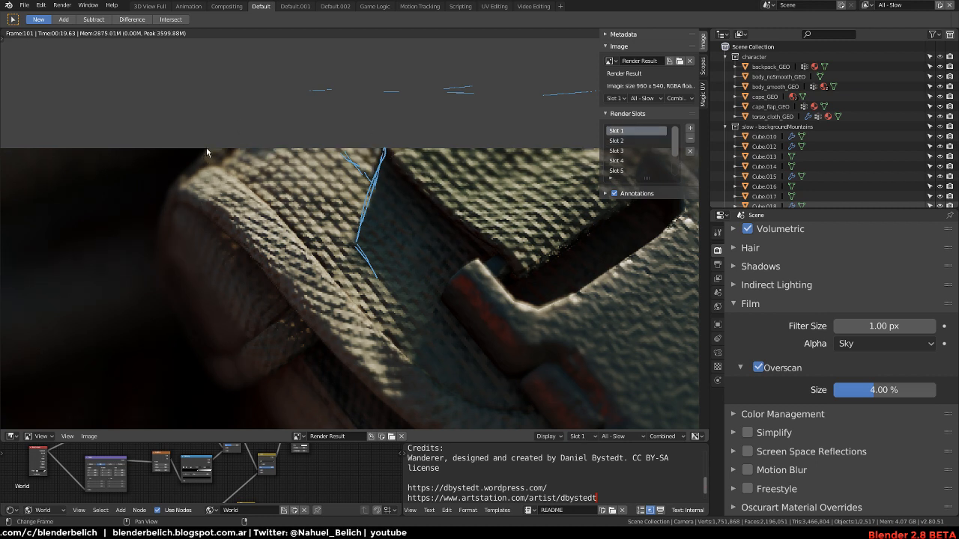
{"action": "left_click", "coordinate": [211, 153]}
{"action": "left_click", "coordinate": [635, 141]}
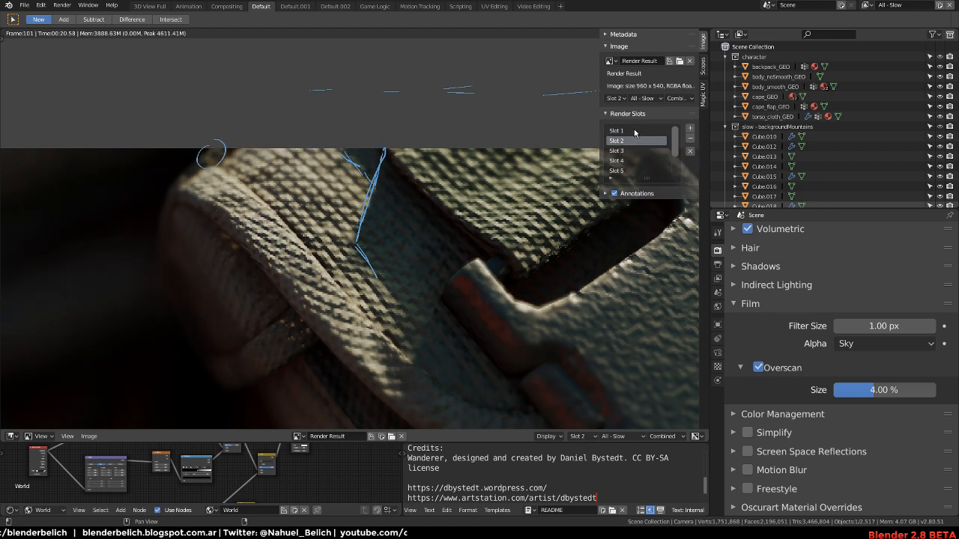
{"action": "left_click", "coordinate": [636, 131]}
{"action": "left_click", "coordinate": [637, 141]}
{"action": "middle_click_drag", "start_coordinate": [373, 103], "coordinate": [281, 117]}
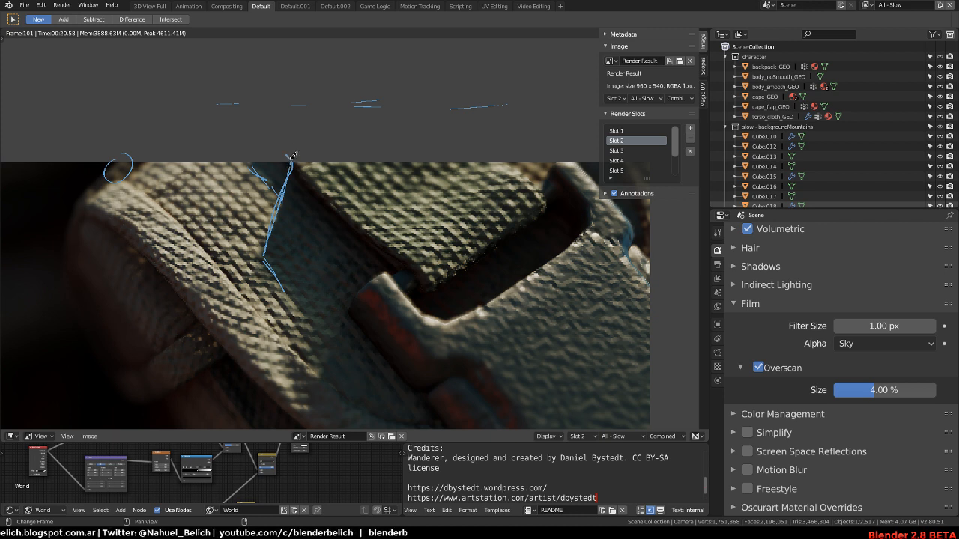
- Sketch how the pouch flap's edges continue beyond the rendered frame with annotation strokes
{"action": "left_click_drag", "start_coordinate": [292, 156], "coordinate": [248, 113]}
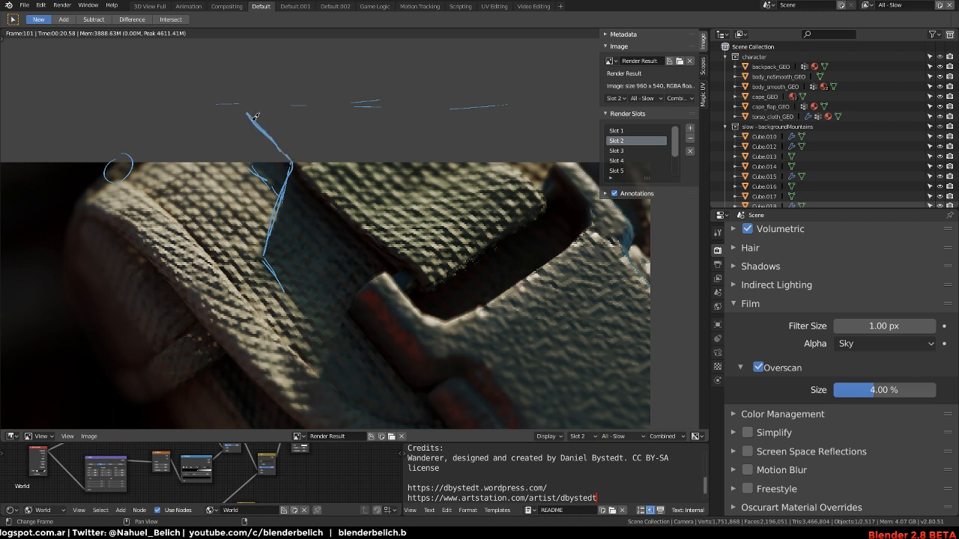
{"action": "mouse_move", "coordinate": [496, 146]}
{"action": "left_mouse_down"}
{"action": "mouse_move", "coordinate": [466, 116]}
{"action": "mouse_move", "coordinate": [495, 150]}
{"action": "left_mouse_up"}
{"action": "mouse_move", "coordinate": [90, 185]}
{"action": "left_mouse_down"}
{"action": "mouse_move", "coordinate": [157, 136]}
{"action": "mouse_move", "coordinate": [238, 110]}
{"action": "left_mouse_up"}
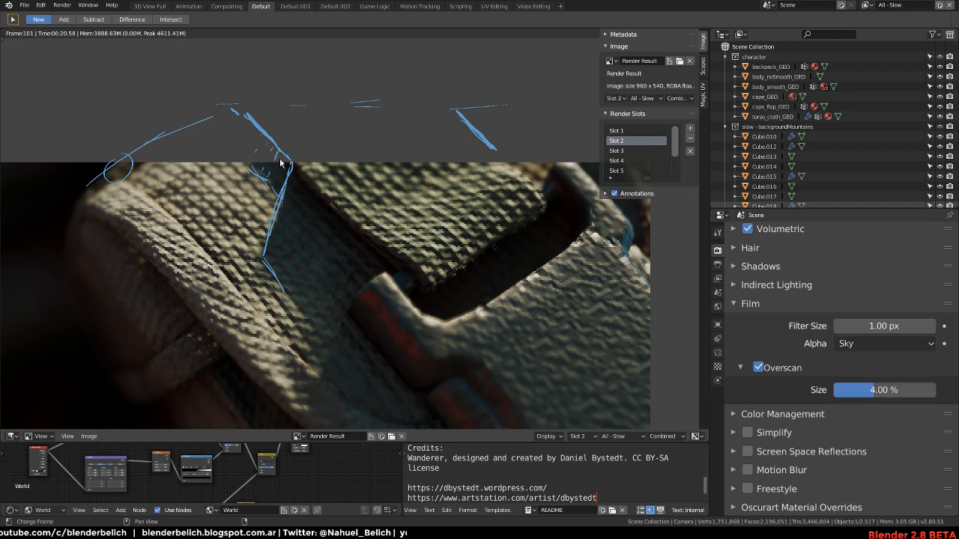
- Show the Slot 1 render and annotate the lines around the shadowed corner at the frame's upper edge
{"action": "left_click", "coordinate": [631, 132]}
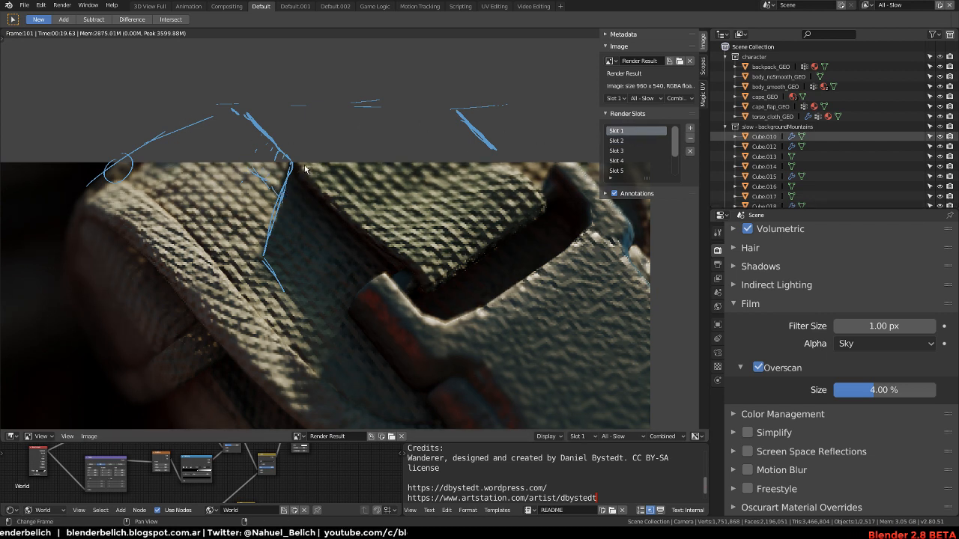
{"action": "mouse_move", "coordinate": [289, 159]}
{"action": "left_mouse_down"}
{"action": "mouse_move", "coordinate": [247, 159]}
{"action": "mouse_move", "coordinate": [287, 160]}
{"action": "left_mouse_up"}
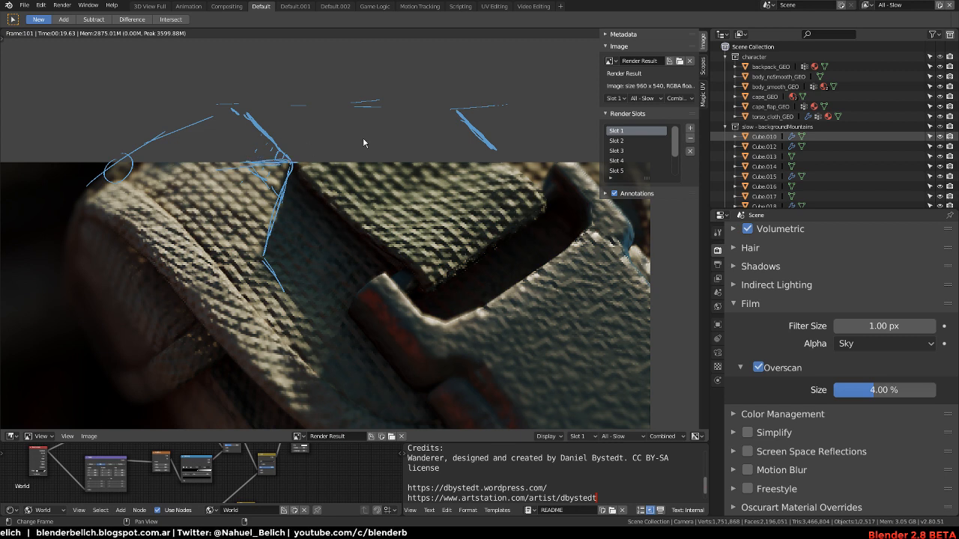
{"action": "mouse_move", "coordinate": [326, 186]}
{"action": "left_mouse_down"}
{"action": "mouse_move", "coordinate": [293, 161]}
{"action": "mouse_move", "coordinate": [324, 191]}
{"action": "mouse_move", "coordinate": [292, 166]}
{"action": "mouse_move", "coordinate": [240, 268]}
{"action": "left_mouse_up"}
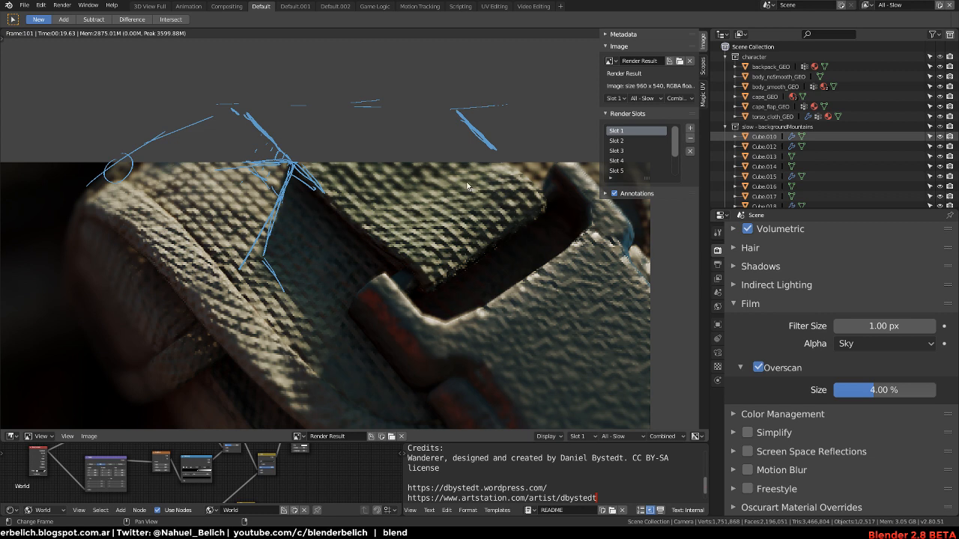
- Show the Slot 2 render and add annotation strokes along and above the image's upper border
{"action": "left_click", "coordinate": [634, 140]}
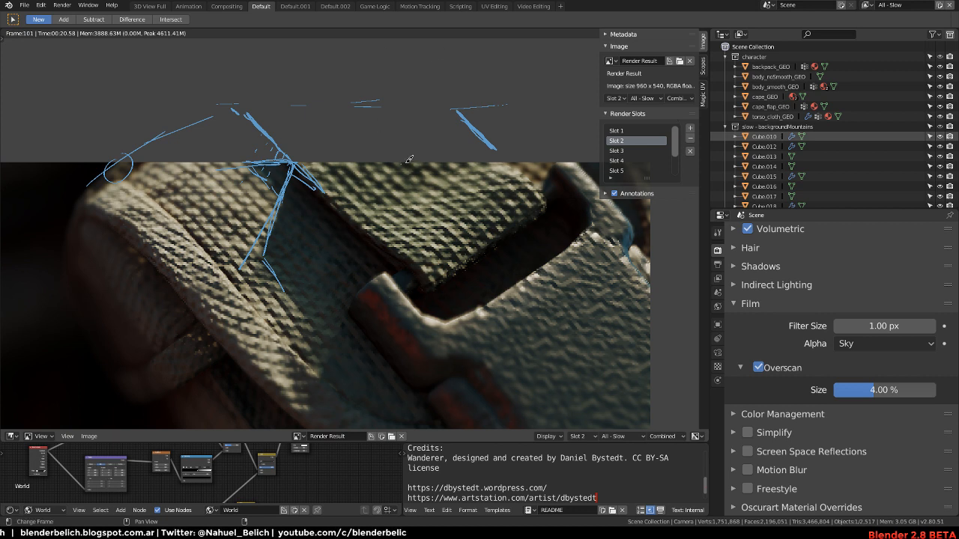
{"action": "mouse_move", "coordinate": [409, 159]}
{"action": "left_mouse_down"}
{"action": "mouse_move", "coordinate": [423, 157]}
{"action": "mouse_move", "coordinate": [379, 164]}
{"action": "mouse_move", "coordinate": [389, 162]}
{"action": "left_mouse_up"}
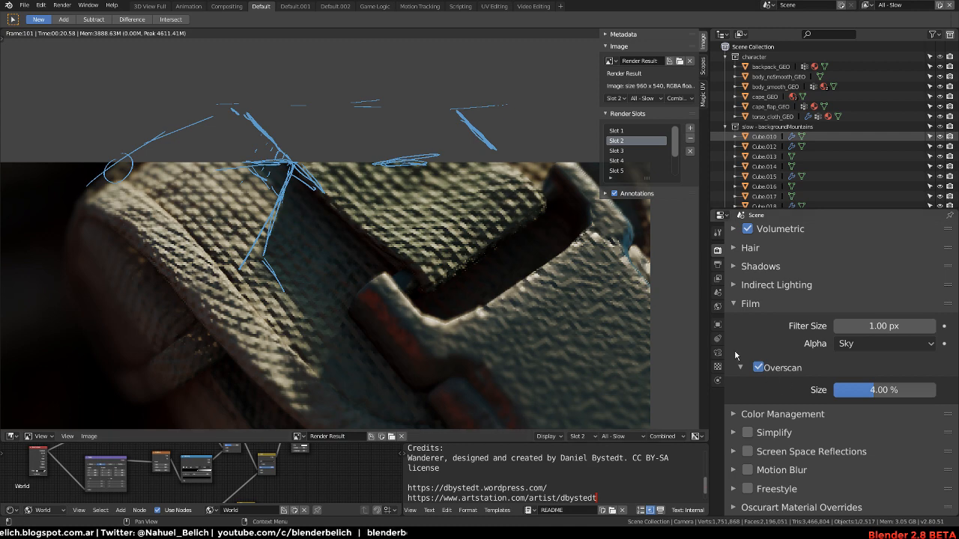
{"action": "left_click_drag", "start_coordinate": [329, 96], "coordinate": [375, 103]}
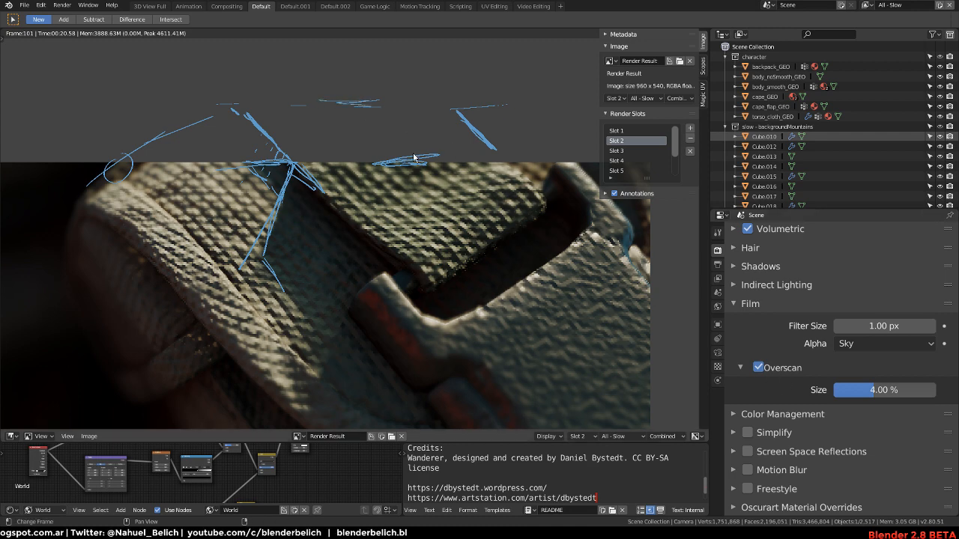
{"action": "mouse_move", "coordinate": [377, 148]}
{"action": "left_mouse_down"}
{"action": "mouse_move", "coordinate": [417, 157]}
{"action": "mouse_move", "coordinate": [390, 159]}
{"action": "left_mouse_up"}
- Change the image editor back to the 3D viewport with the rendered close-up camera view
{"action": "middle_click_drag", "start_coordinate": [597, 134], "coordinate": [471, 196], "text": "ctrl"}
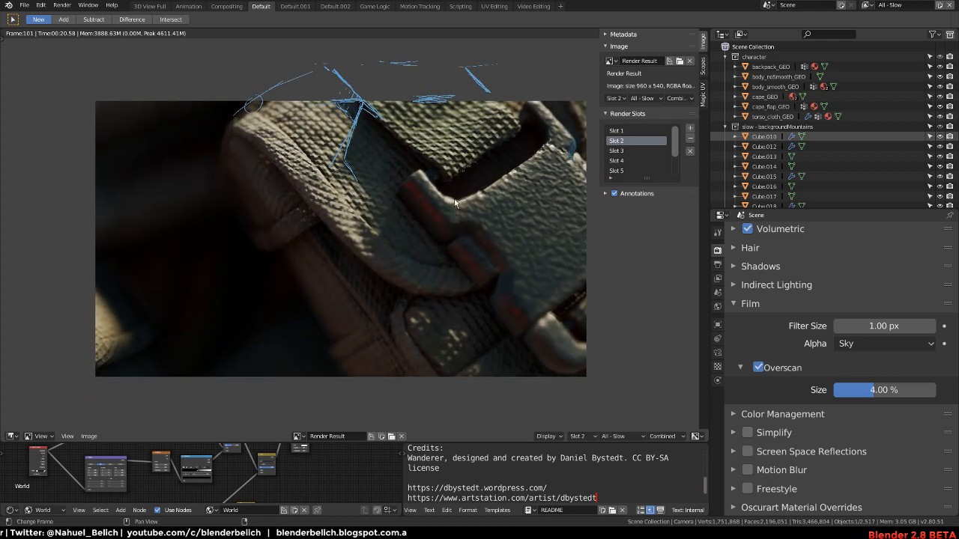
{"action": "key", "text": "shift+F5"}
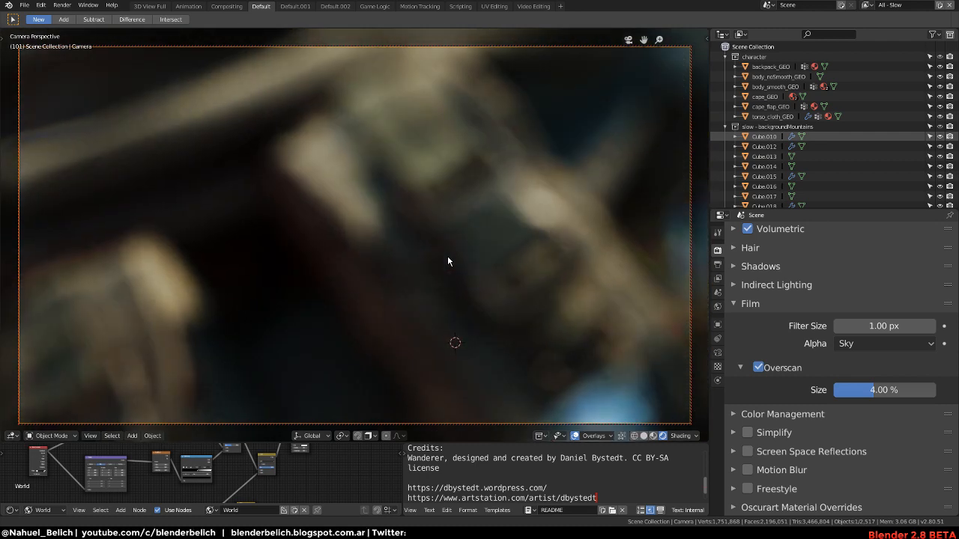
{"action": "middle_click_drag", "start_coordinate": [447, 261], "coordinate": [498, 172], "text": "ctrl"}
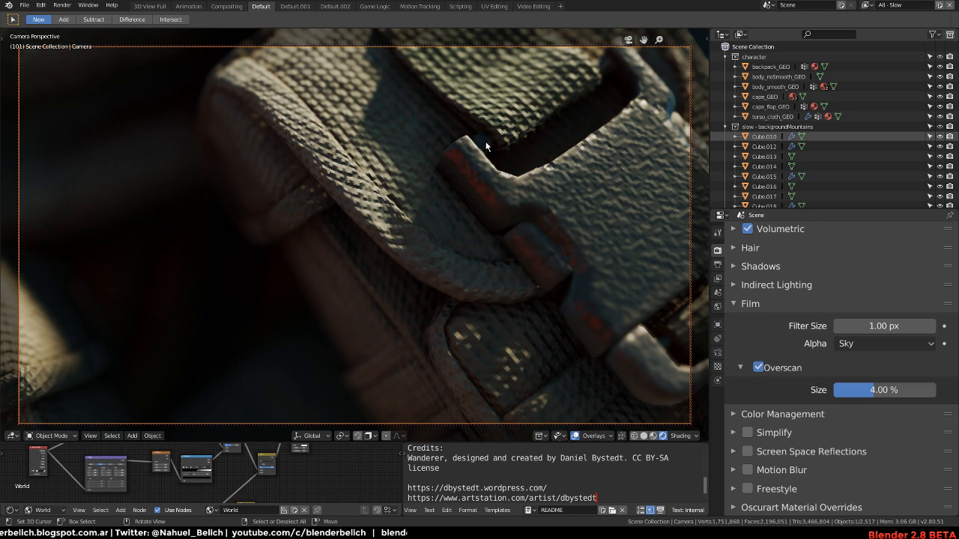
- Return to the scene's render settings and collapse the Film section
{"action": "left_click", "coordinate": [718, 263]}
{"action": "left_click", "coordinate": [718, 250]}
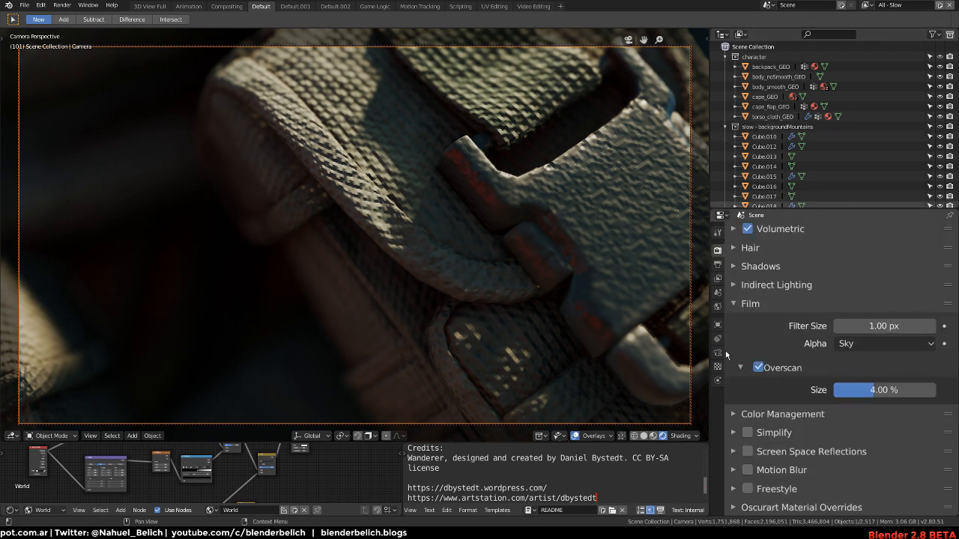
{"action": "left_click", "coordinate": [718, 233]}
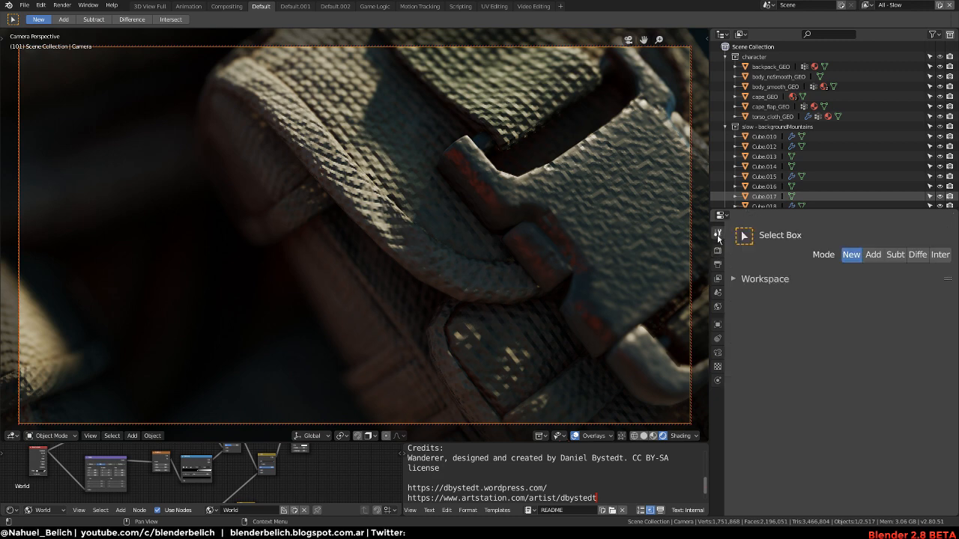
{"action": "left_click", "coordinate": [718, 250]}
{"action": "scroll", "coordinate": [751, 358], "scroll_direction": "down", "scroll_amount": 5}
{"action": "scroll", "coordinate": [752, 368], "scroll_direction": "down", "scroll_amount": 1}
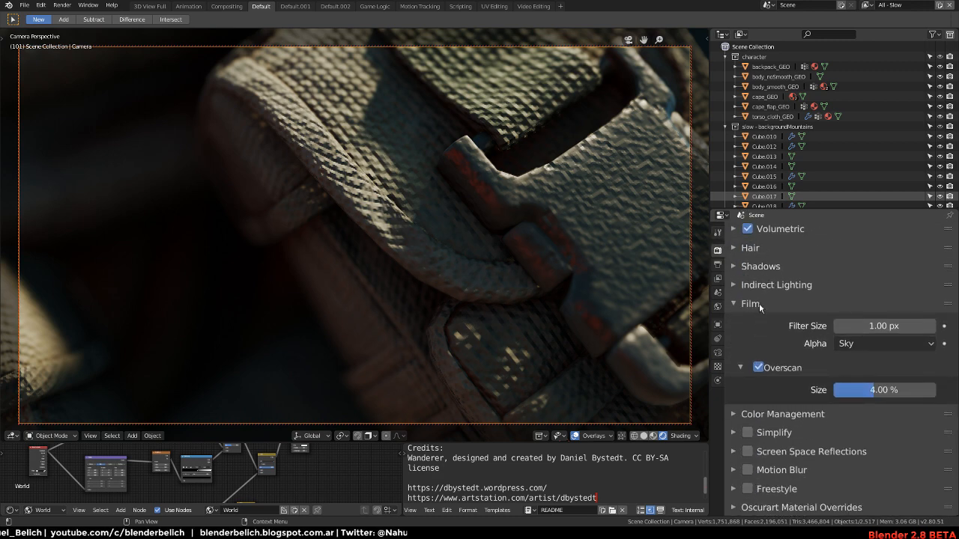
{"action": "scroll", "coordinate": [738, 370], "scroll_direction": "up", "scroll_amount": 1}
{"action": "left_click", "coordinate": [737, 328]}
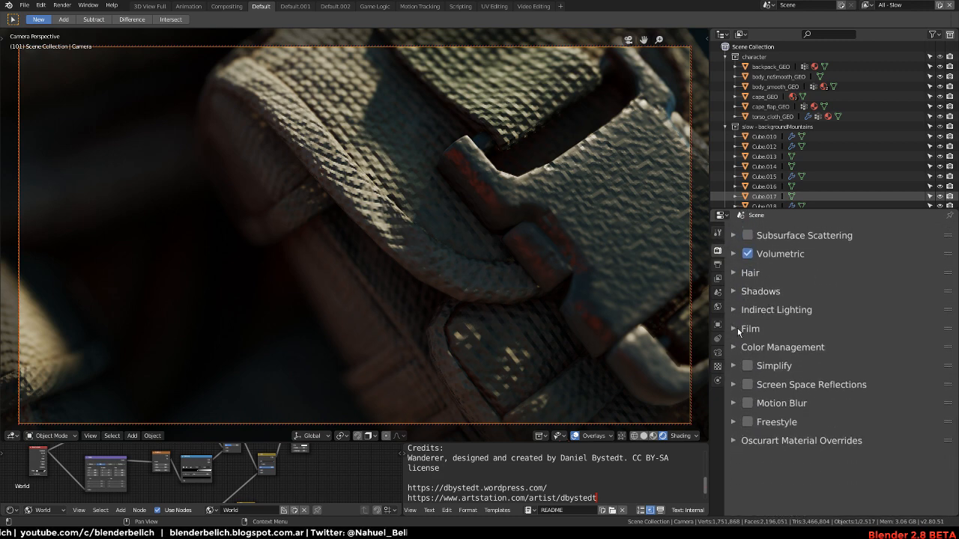
- Set the shadow Method to ESM and the Cube Size to 128px in the scene's Shadows settings
{"action": "scroll", "coordinate": [752, 320], "scroll_direction": "up", "scroll_amount": 2}
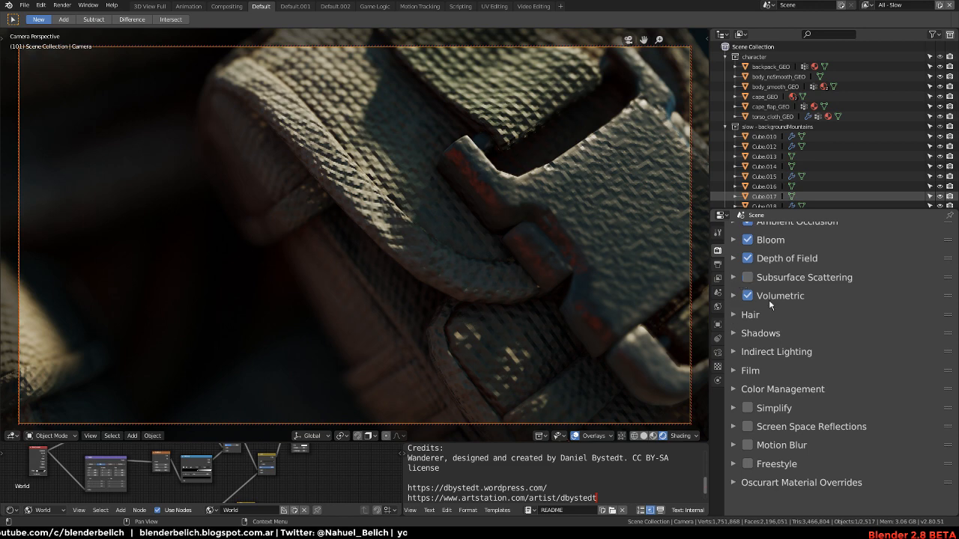
{"action": "scroll", "coordinate": [769, 300], "scroll_direction": "up", "scroll_amount": 1}
{"action": "left_click", "coordinate": [761, 371]}
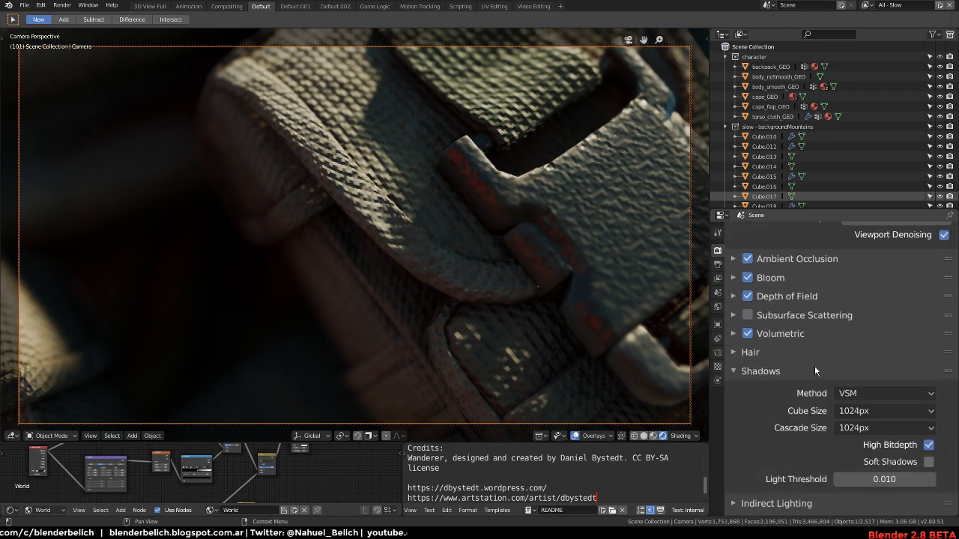
{"action": "scroll", "coordinate": [816, 371], "scroll_direction": "down", "scroll_amount": 2}
{"action": "left_click", "coordinate": [884, 357]}
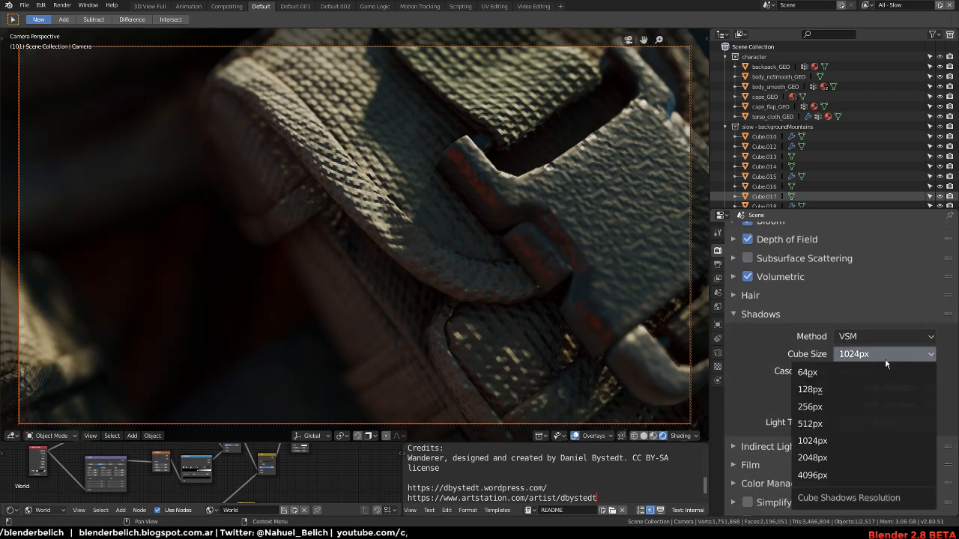
{"action": "left_click", "coordinate": [878, 336]}
{"action": "left_click", "coordinate": [850, 355]}
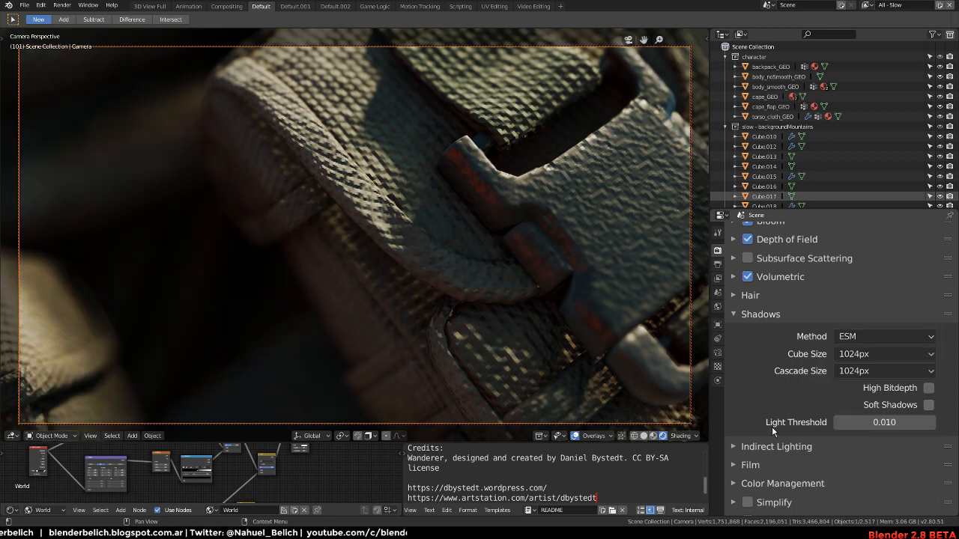
{"action": "left_click", "coordinate": [851, 357]}
{"action": "left_click", "coordinate": [834, 392]}
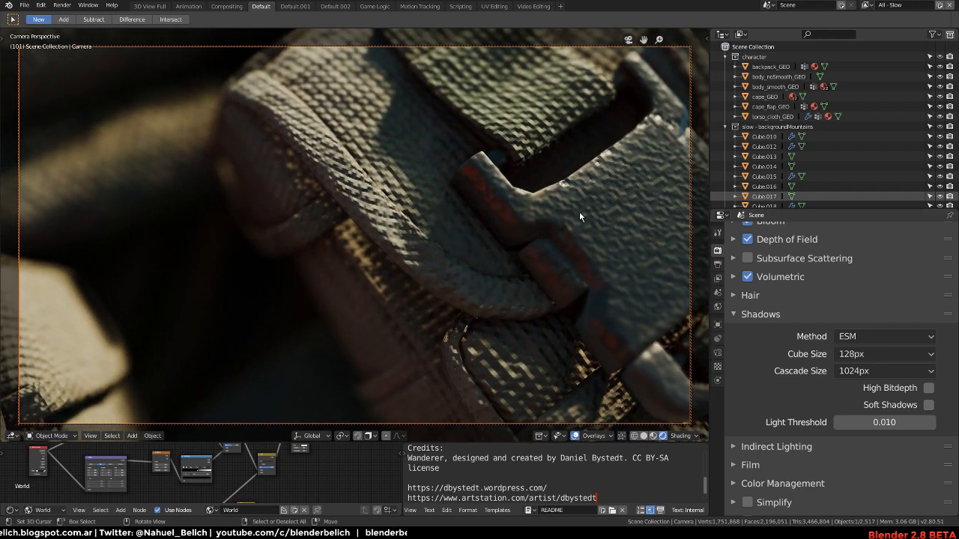
- Leave the camera view, select Cube.2452, and inspect the shadows on the Wanderer's pouches and whole body
{"action": "middle_click_drag", "start_coordinate": [559, 228], "coordinate": [506, 438]}
{"action": "key", "text": "KP_5"}
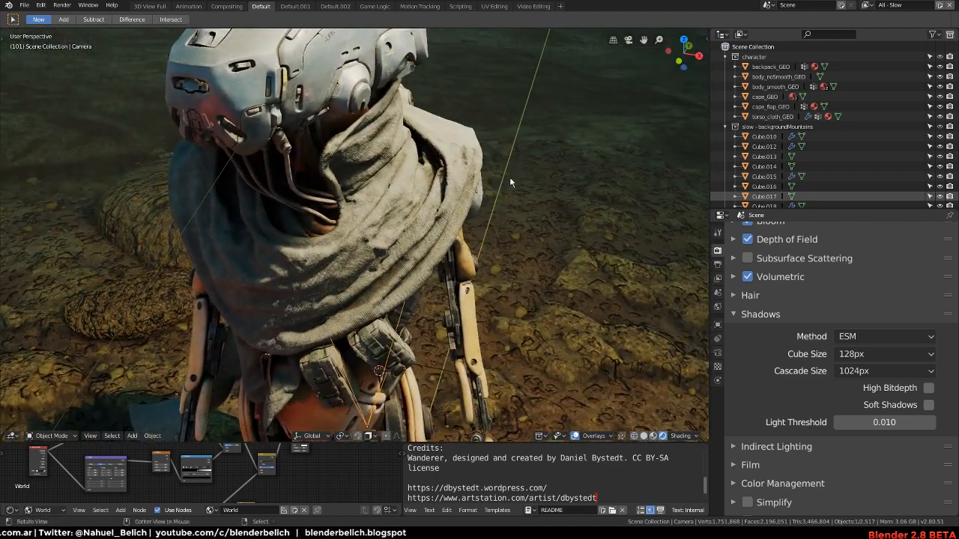
{"action": "middle_click_drag", "start_coordinate": [509, 177], "coordinate": [510, 298], "text": "ctrl"}
{"action": "middle_click_drag", "start_coordinate": [510, 298], "coordinate": [510, 255]}
{"action": "right_click", "coordinate": [398, 90]}
{"action": "middle_click_drag", "start_coordinate": [399, 90], "coordinate": [398, 196]}
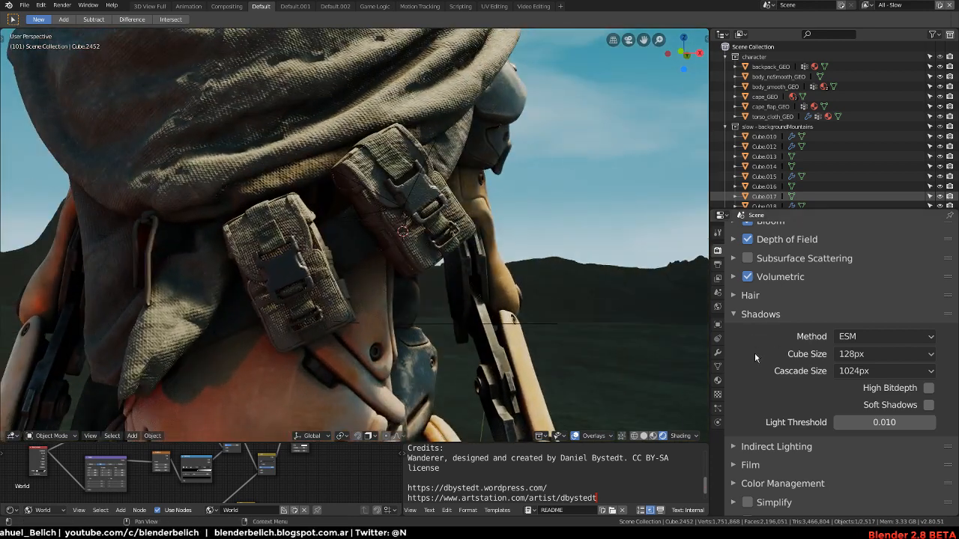
{"action": "scroll", "coordinate": [755, 352], "scroll_direction": "down", "scroll_amount": 3}
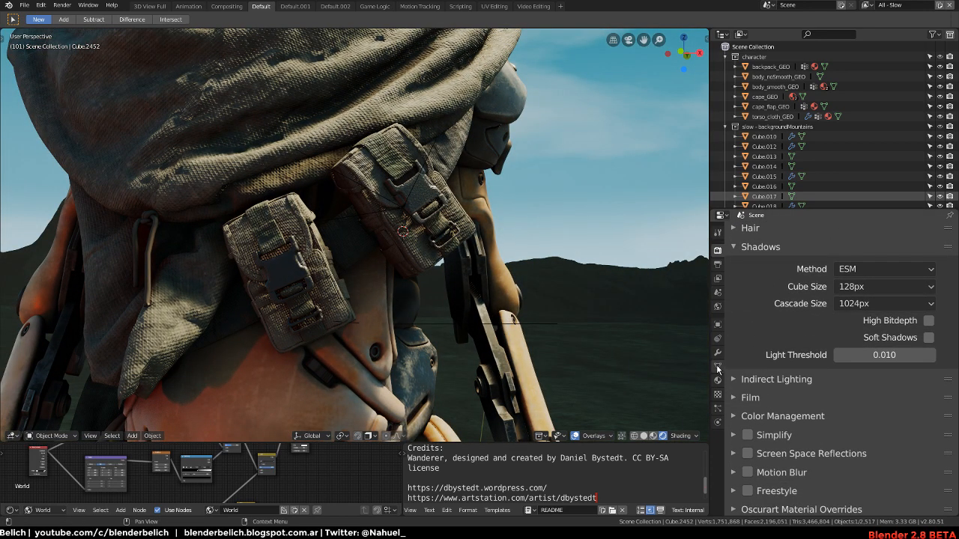
{"action": "scroll", "coordinate": [379, 246], "scroll_direction": "down", "scroll_amount": 5}
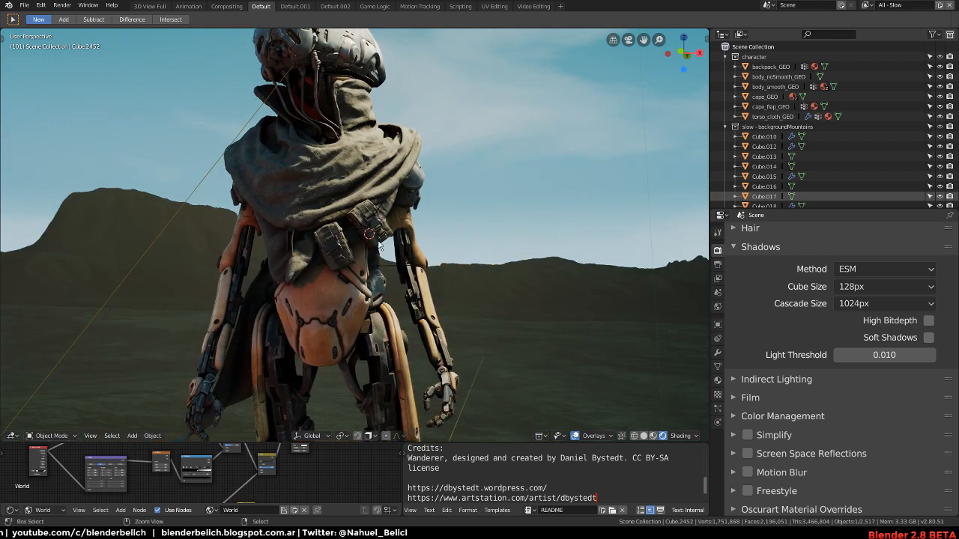
- Select the Area light that overlaps Cube.2452 beside the Wanderer and open its light settings
{"action": "left_click", "coordinate": [182, 214], "text": "alt"}
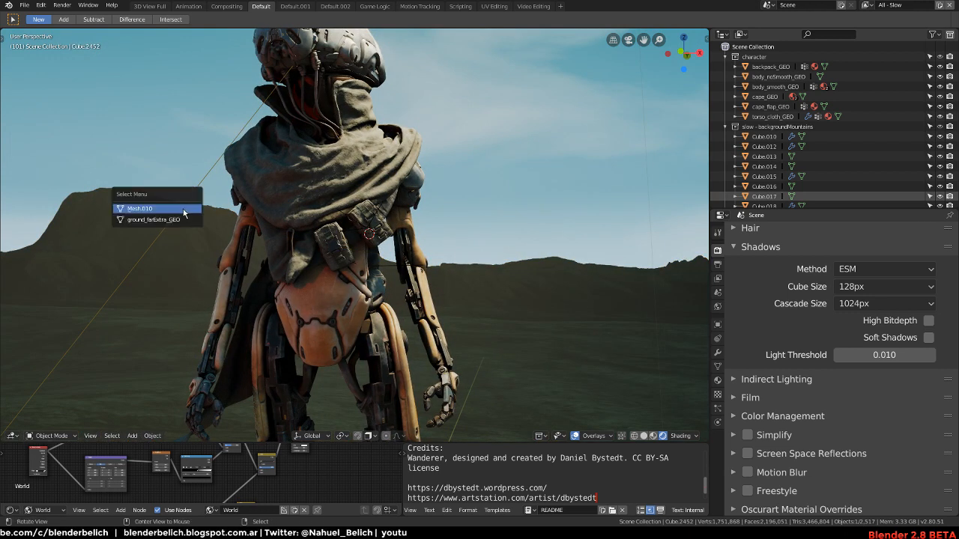
{"action": "left_click", "coordinate": [250, 121], "text": "alt"}
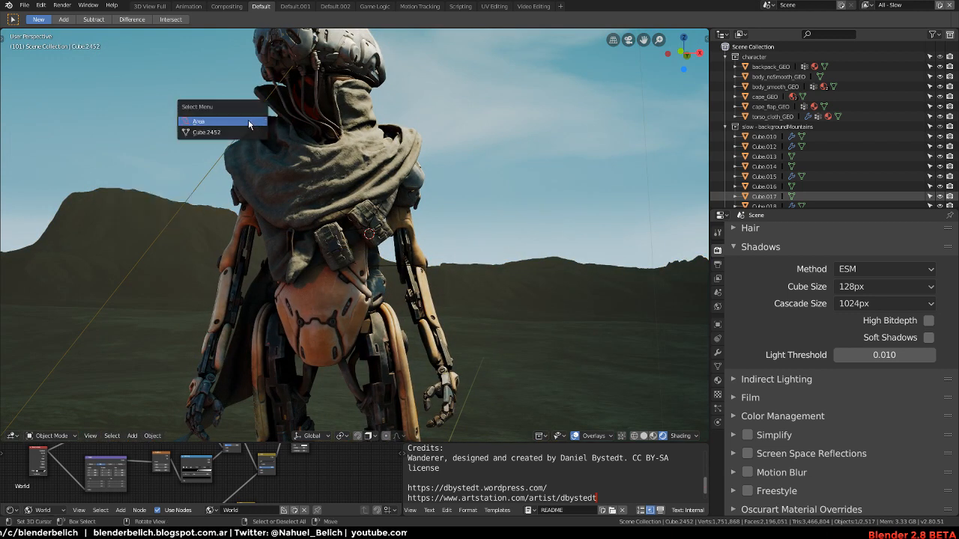
{"action": "left_click", "coordinate": [253, 122]}
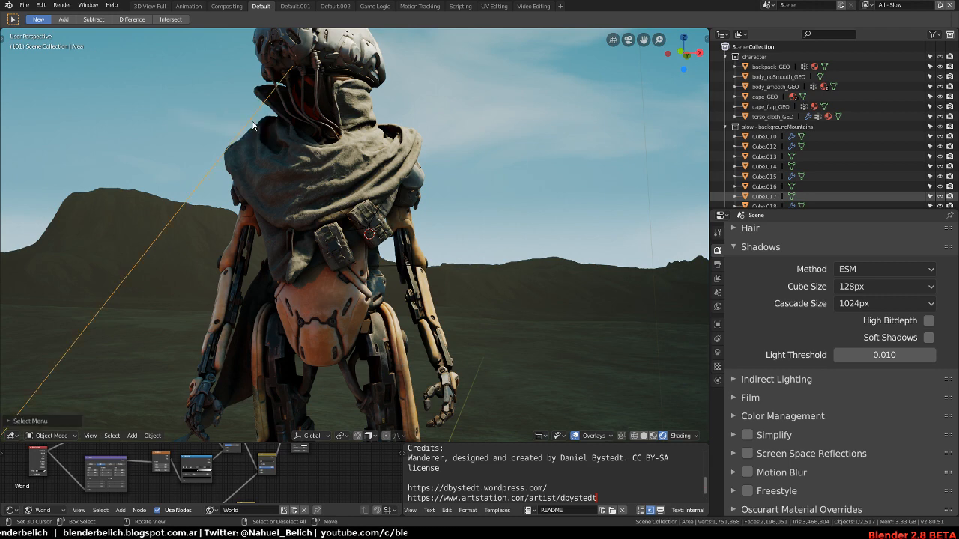
{"action": "middle_click_drag", "start_coordinate": [476, 315], "coordinate": [497, 220], "text": "ctrl"}
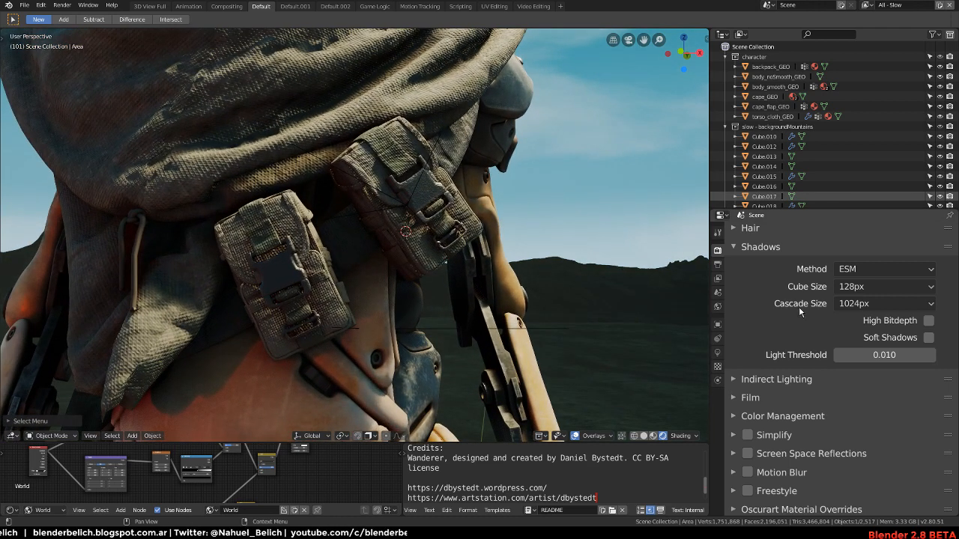
{"action": "left_click", "coordinate": [717, 352]}
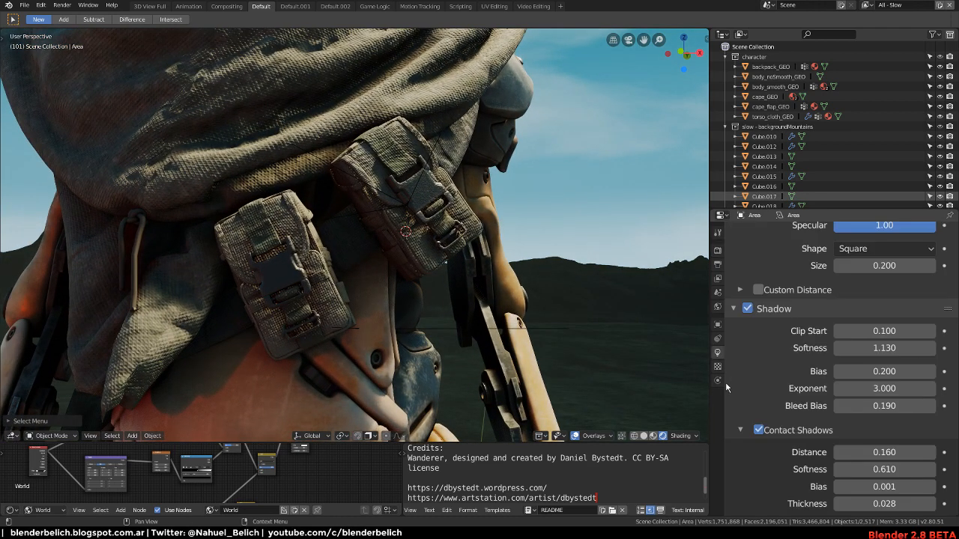
- Turn off Contact Shadows for the Area light and inspect the shading on the Wanderer's pouches
{"action": "left_click", "coordinate": [758, 430]}
{"action": "scroll", "coordinate": [592, 275], "scroll_direction": "down", "scroll_amount": 4}
{"action": "middle_click_drag", "start_coordinate": [526, 290], "coordinate": [637, 302]}
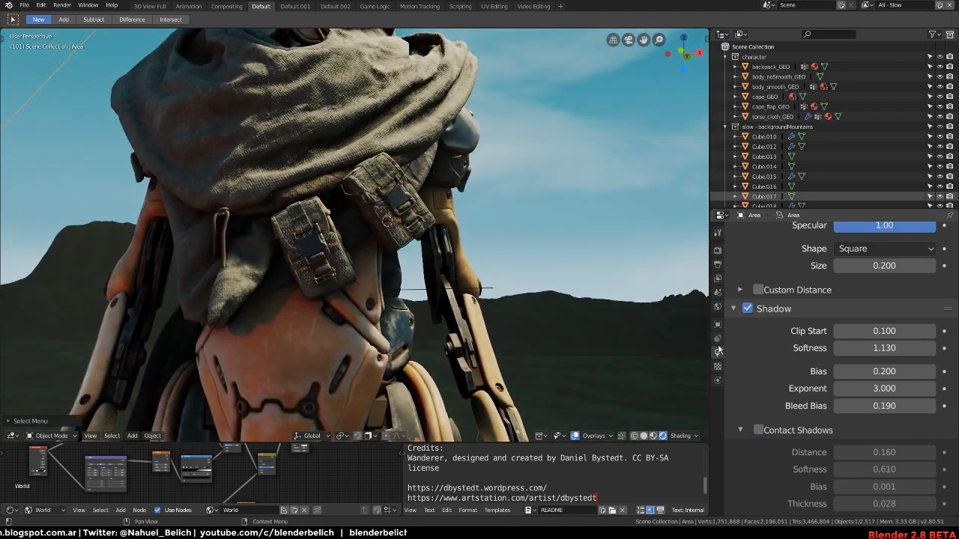
{"action": "left_click", "coordinate": [541, 154]}
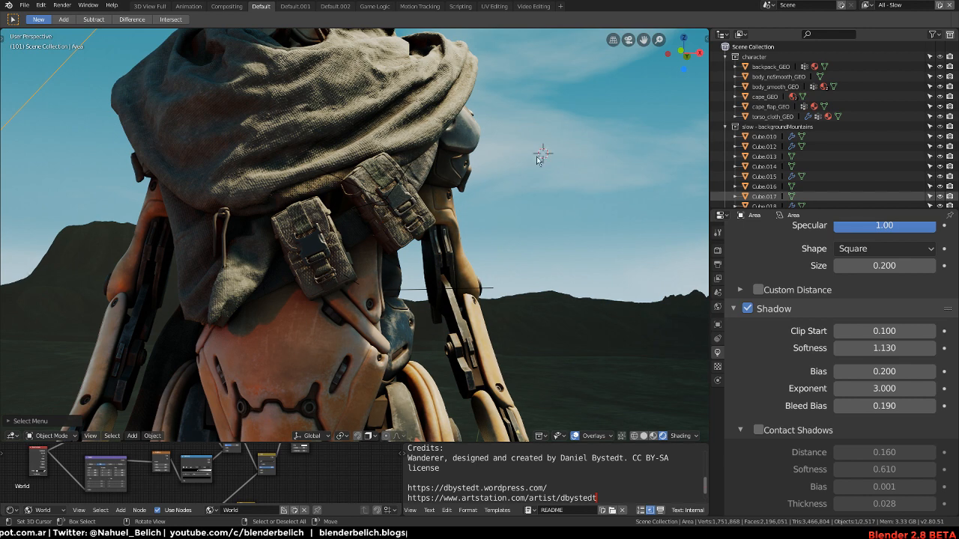
{"action": "middle_click_drag", "start_coordinate": [523, 196], "coordinate": [606, 245]}
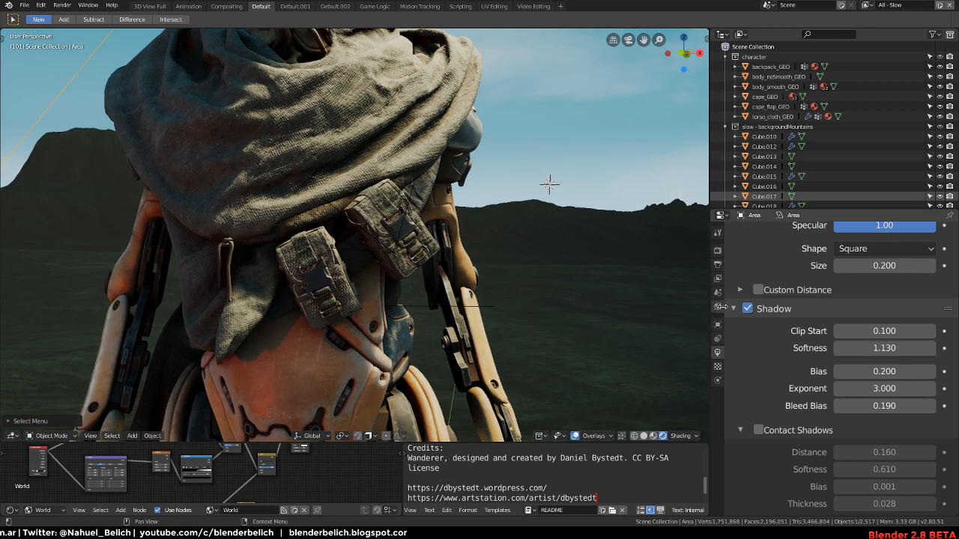
- Check the scene's output and render settings, then turn Contact Shadows back on for the Area light
{"action": "left_click", "coordinate": [719, 265]}
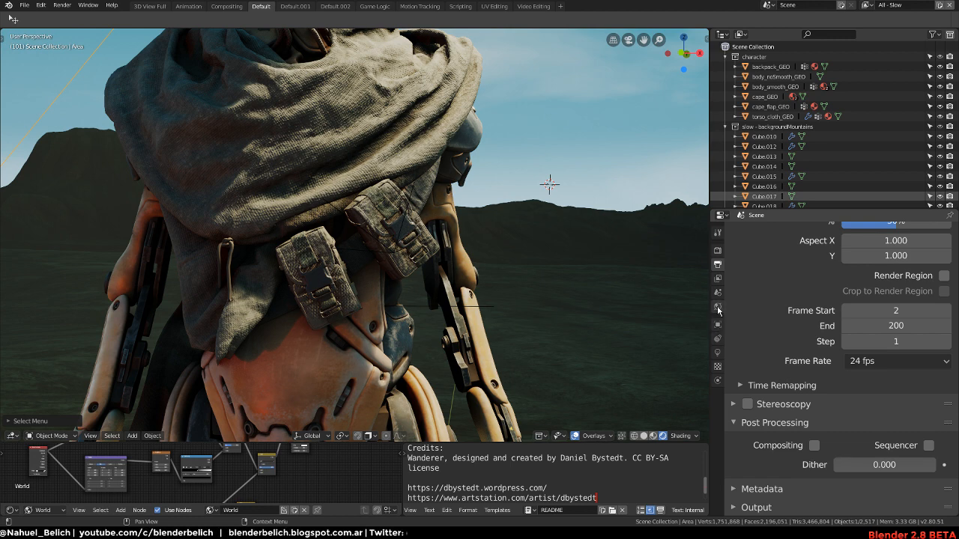
{"action": "left_click", "coordinate": [718, 251]}
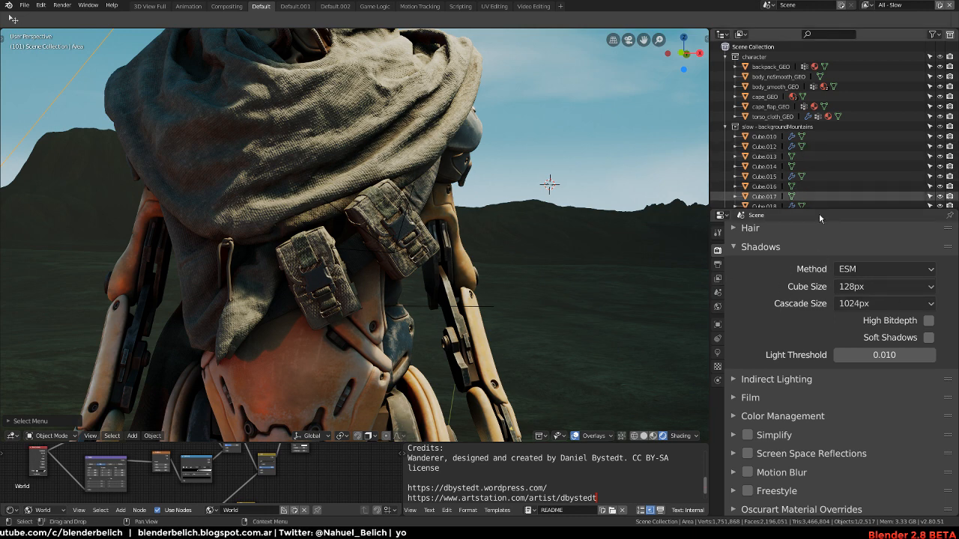
{"action": "left_click", "coordinate": [717, 353]}
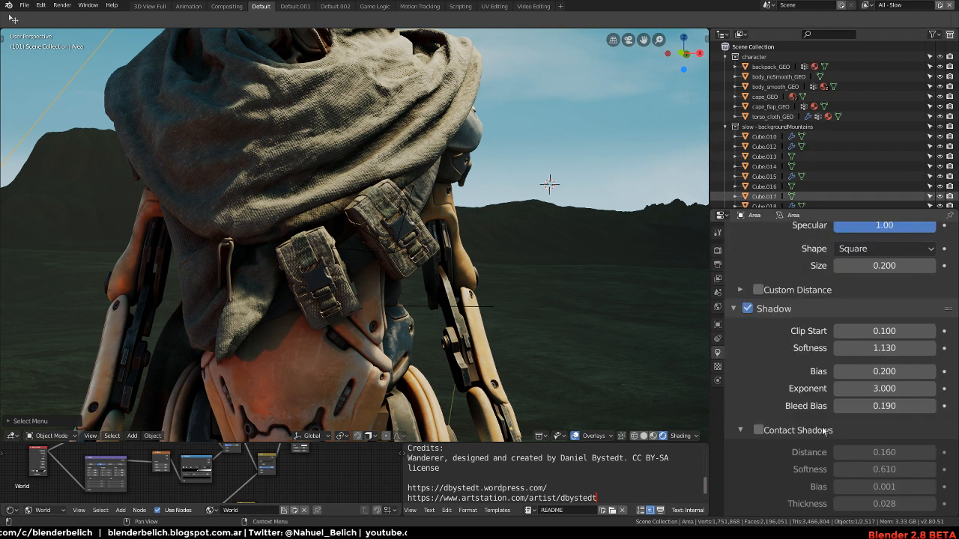
{"action": "left_click", "coordinate": [757, 432]}
- Examine the contact shadows on the Wanderer's pouch buckles up close and across the whole body from several angles
{"action": "scroll", "coordinate": [479, 256], "scroll_direction": "up", "scroll_amount": 4}
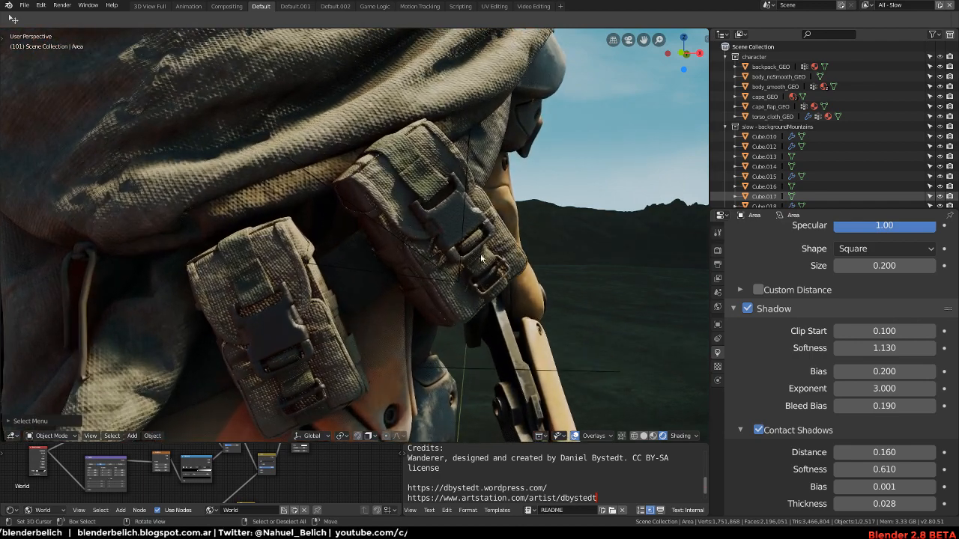
{"action": "middle_click_drag", "start_coordinate": [488, 262], "coordinate": [489, 264]}
{"action": "scroll", "coordinate": [491, 259], "scroll_direction": "up", "scroll_amount": 4}
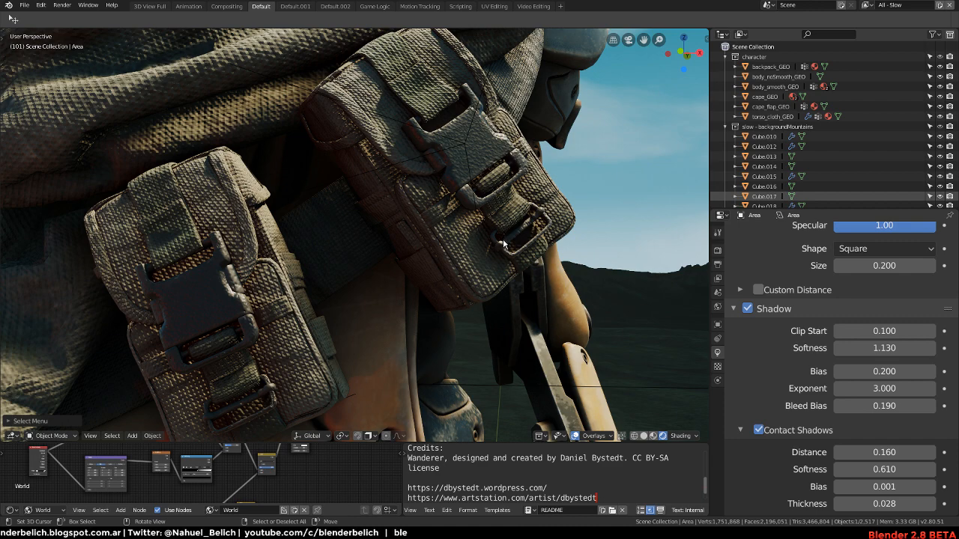
{"action": "scroll", "coordinate": [504, 245], "scroll_direction": "down", "scroll_amount": 6}
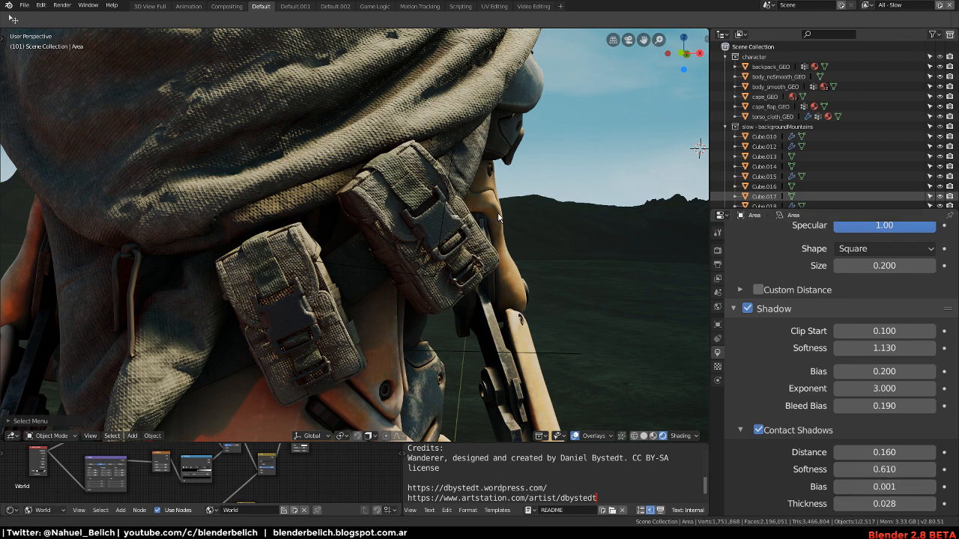
{"action": "middle_click_drag", "start_coordinate": [500, 218], "coordinate": [478, 233]}
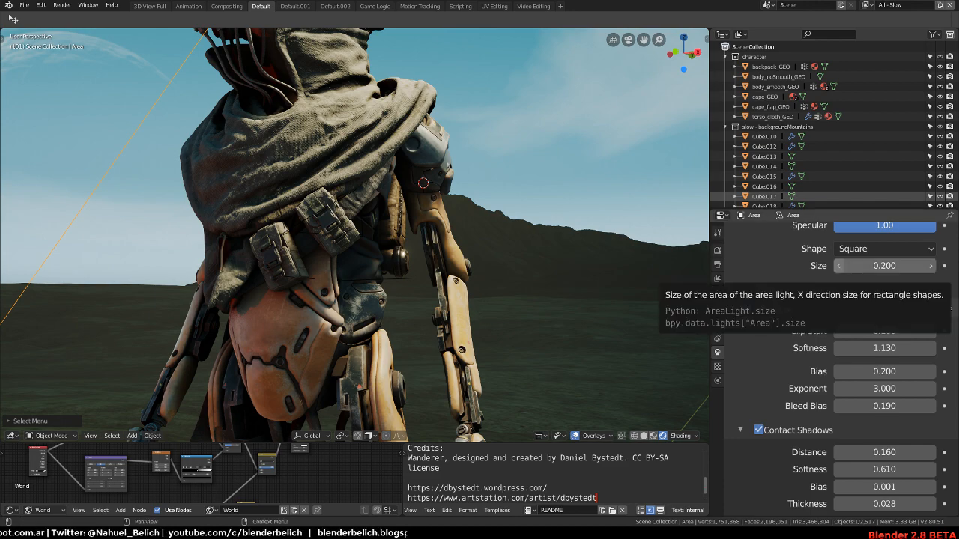
{"action": "middle_click_drag", "start_coordinate": [392, 237], "coordinate": [371, 246]}
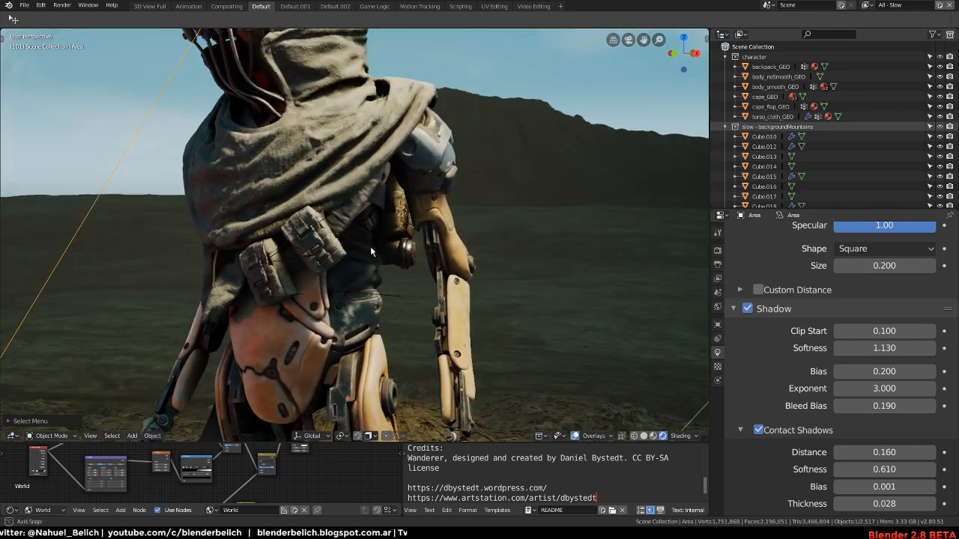
{"action": "middle_click_drag", "start_coordinate": [398, 217], "coordinate": [415, 253]}
{"action": "scroll", "coordinate": [417, 266], "scroll_direction": "up", "scroll_amount": 2}
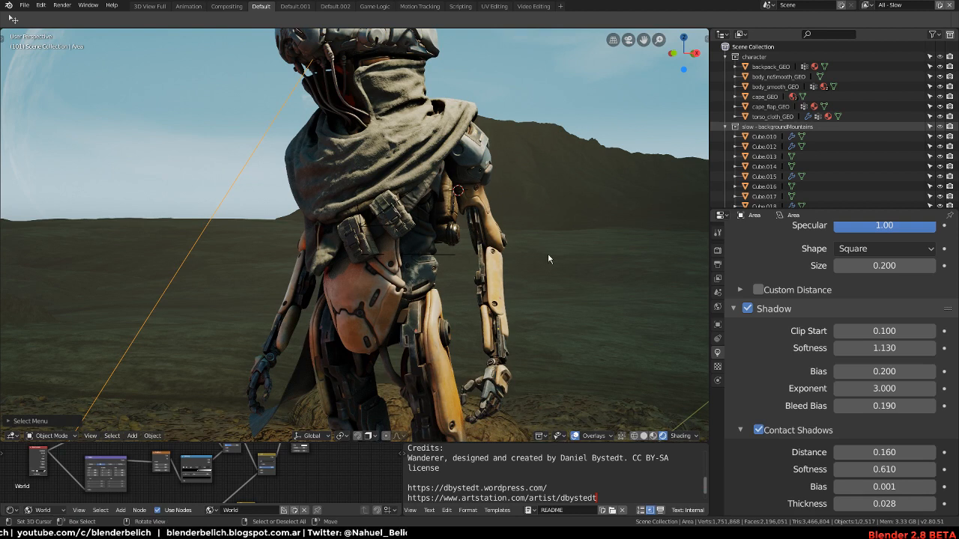